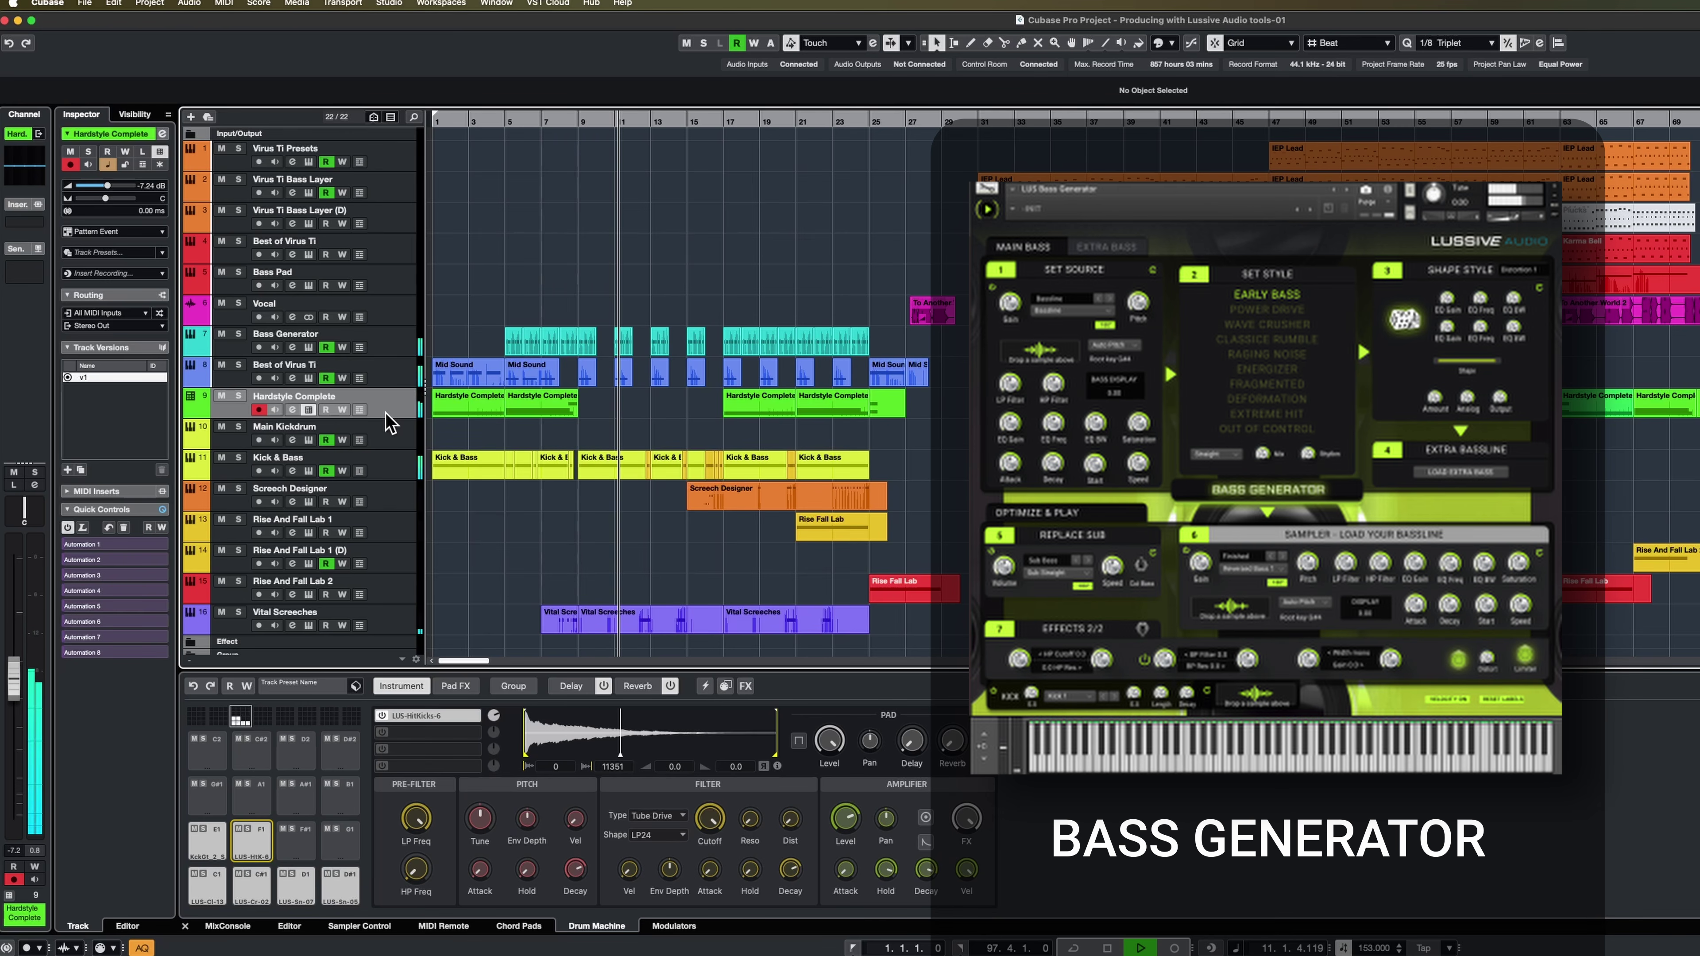
- Select the Bass Generator track and examine the opening bars of the arrangement at closer range
left_click(400, 354)
key("h")
key("h")
key("h")
key("h")
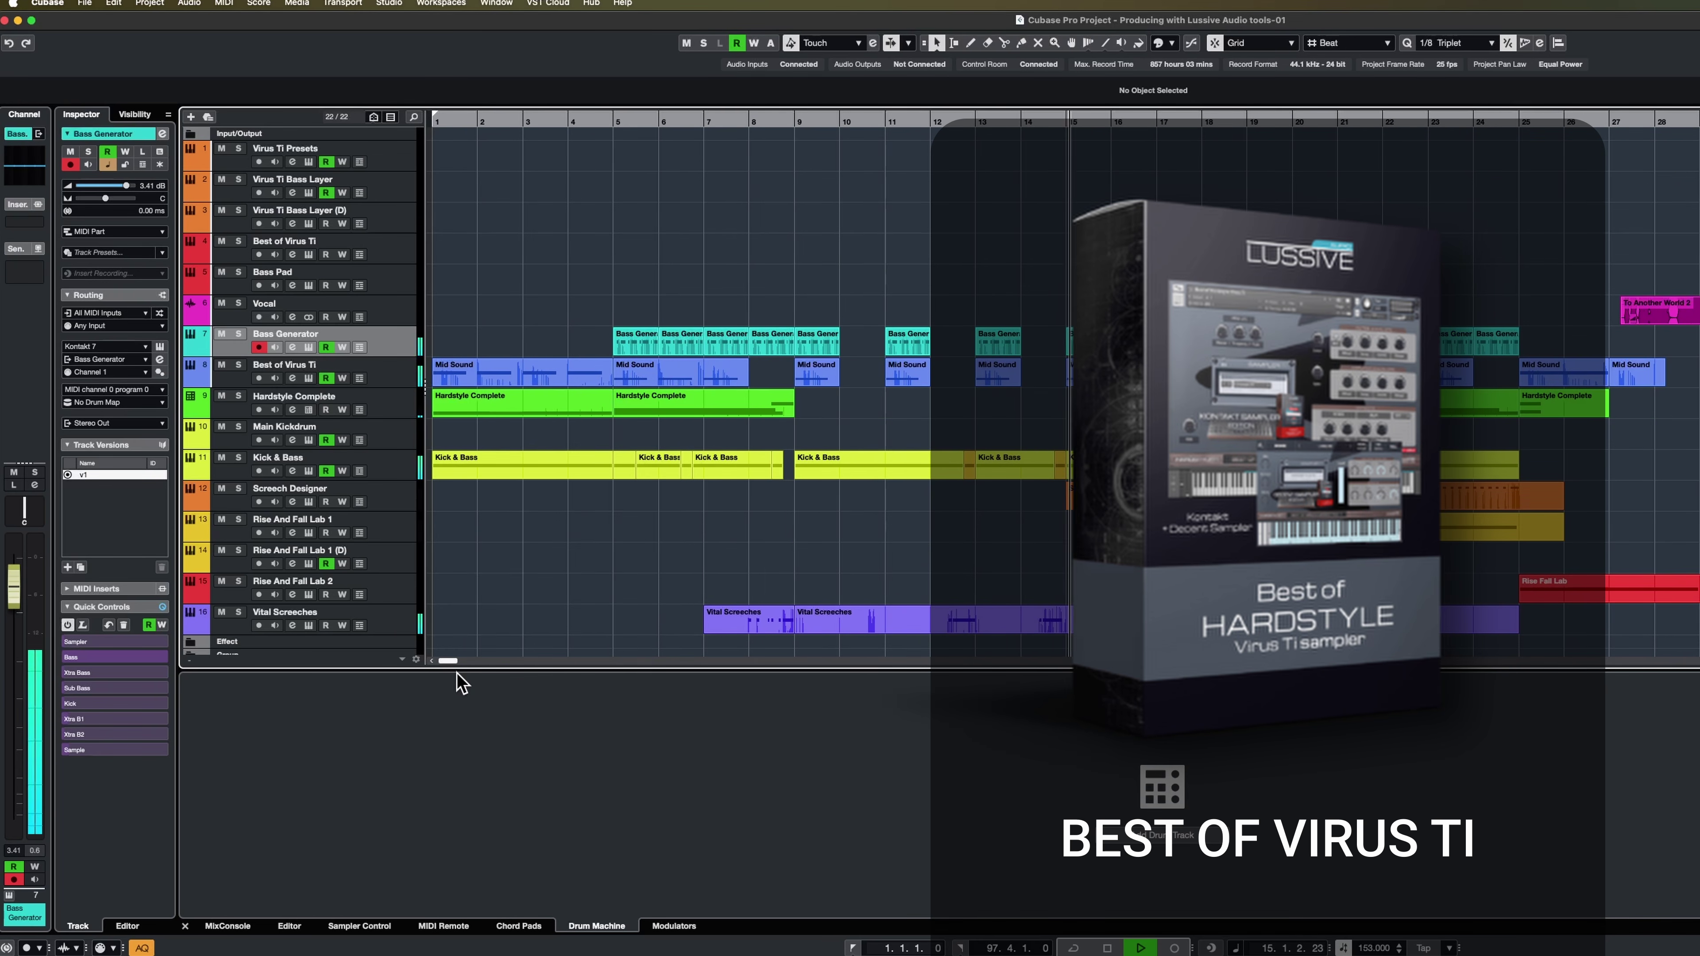
left_click_drag(450, 661, 458, 663)
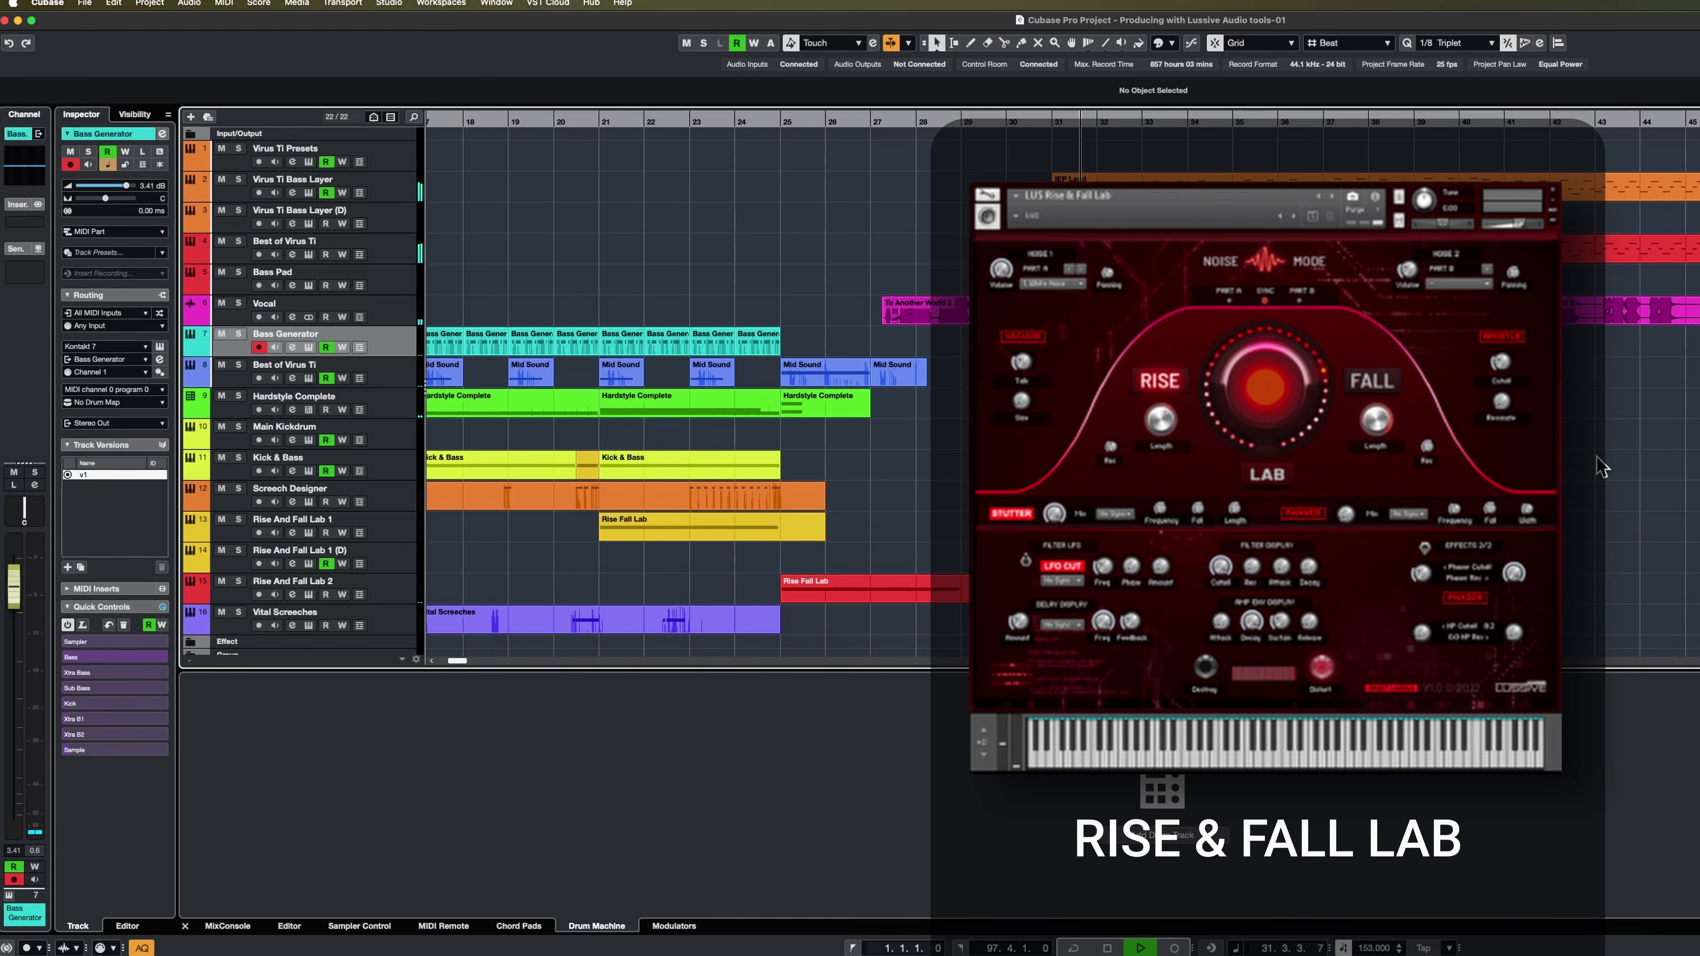
- Select the red Best of Virus Ti track and open its Karma Bell part in the note editor
left_click(379, 256)
double_click(1084, 249)
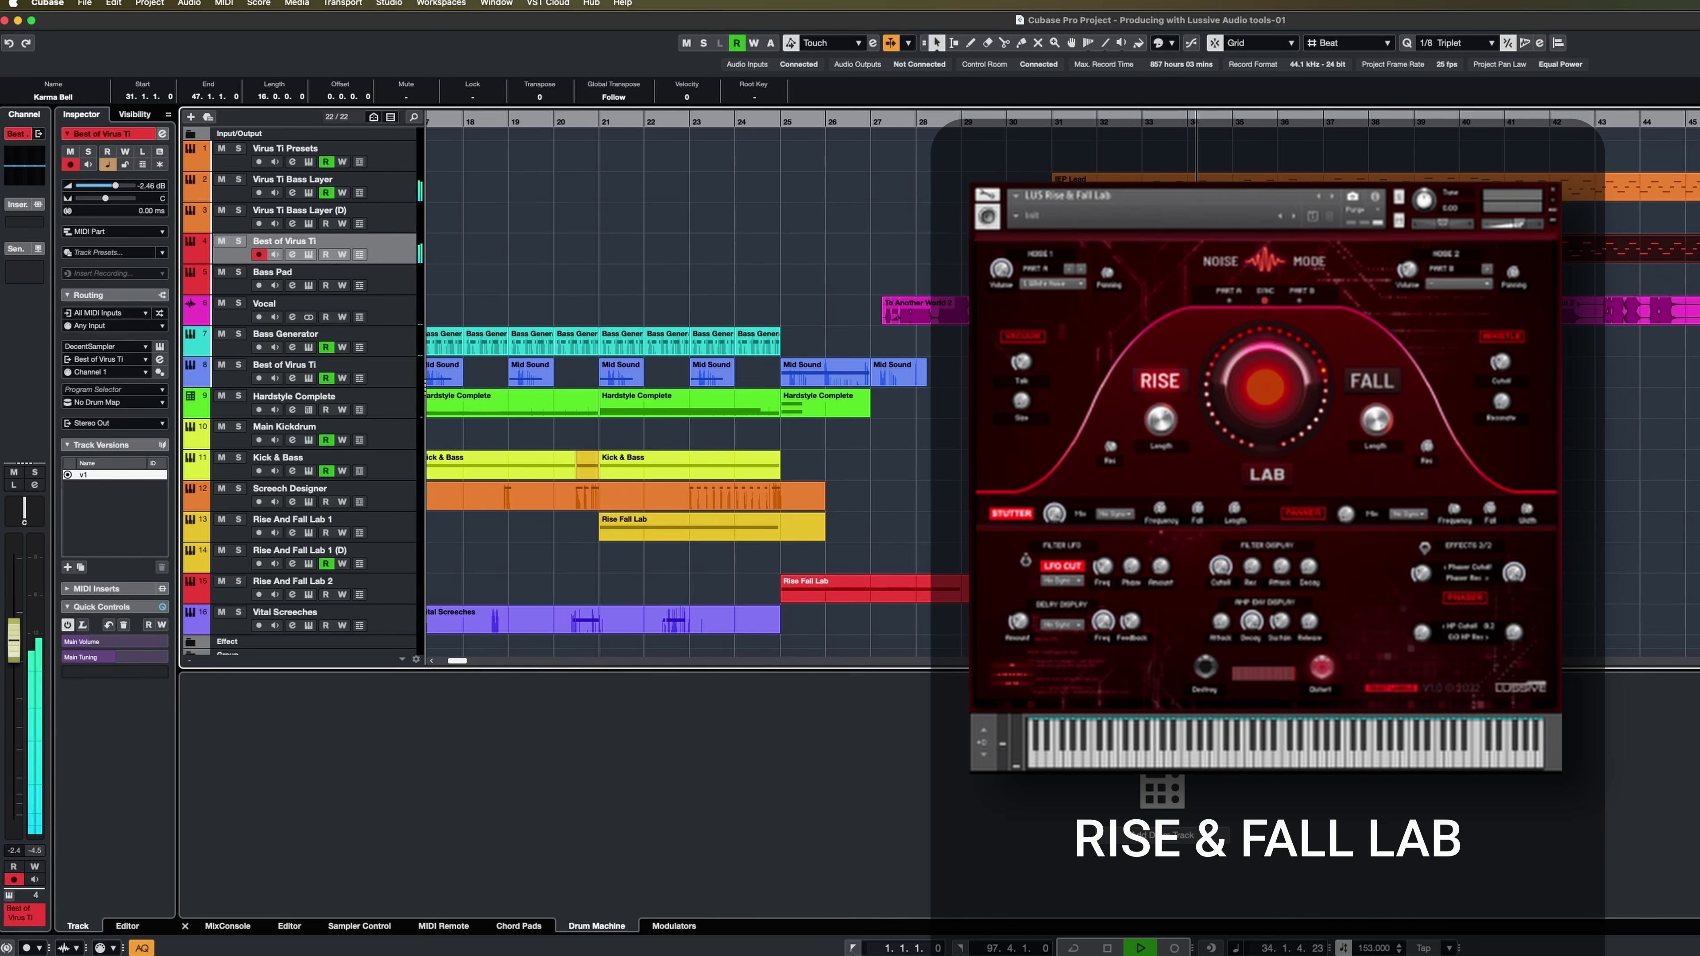
left_click(1577, 445)
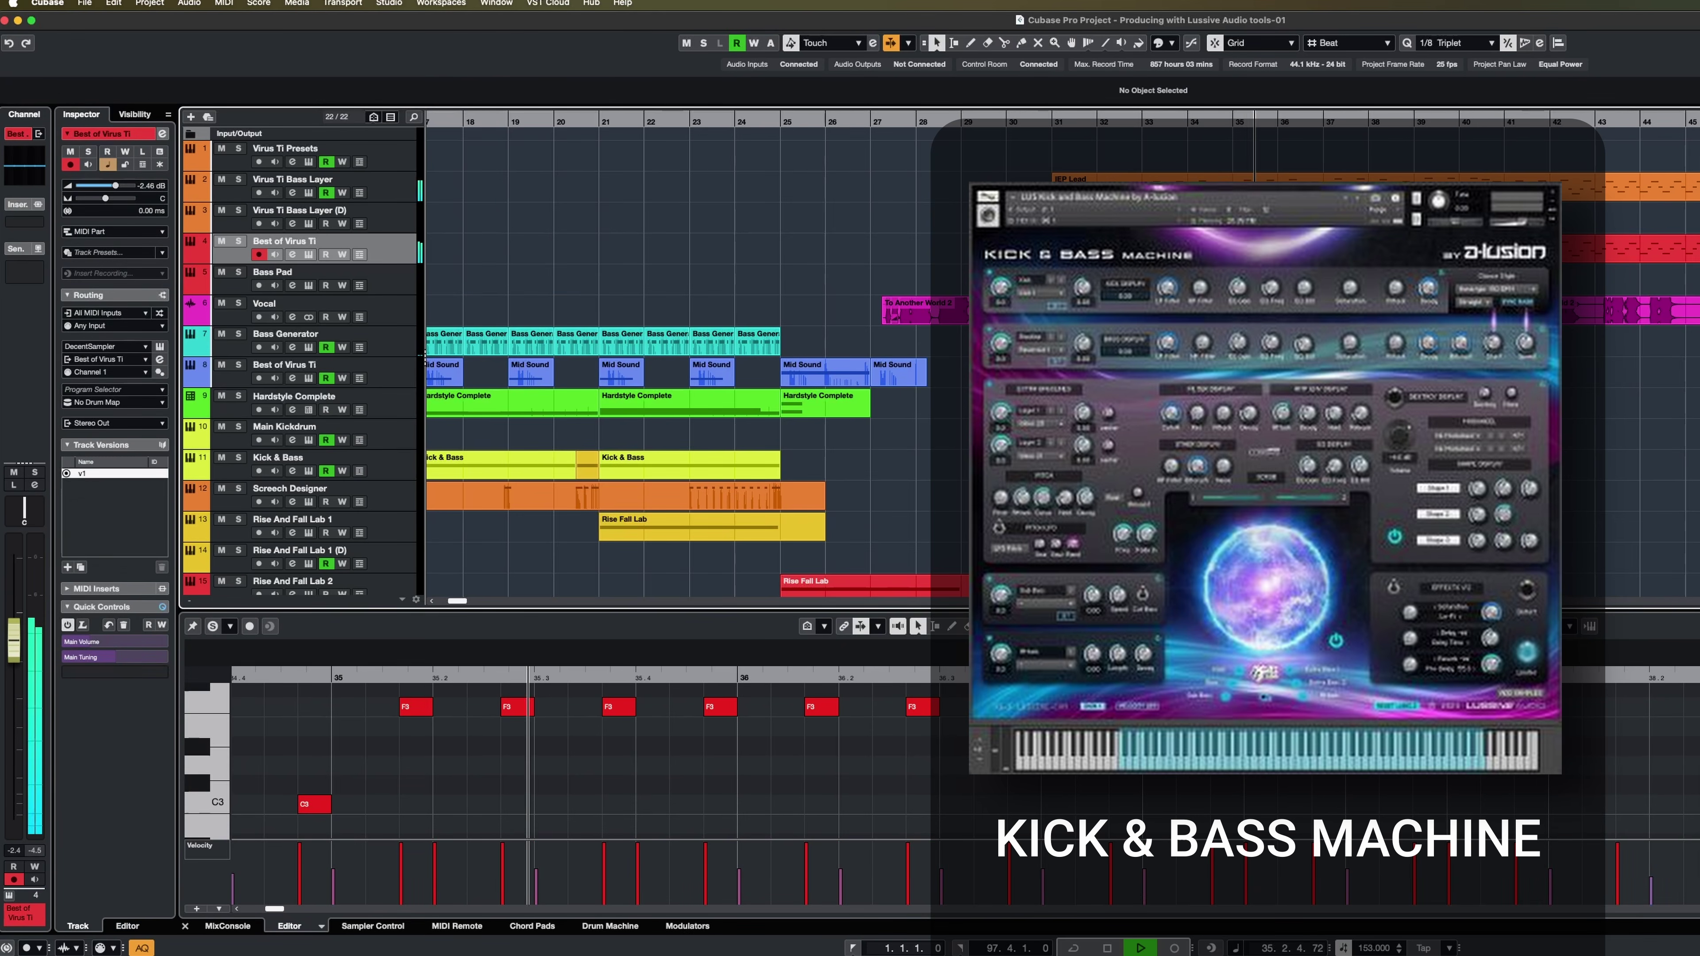
- Enlarge the note editor and fit the whole Karma Bell part in it
scroll(1577, 446, "right", 10)
left_click_drag(1271, 610, 1271, 579)
left_click(1697, 772)
key("g")
key("g")
key("g")
key("g")
key("g")
key("g")
key("g")
key("g")
key("g")
key("g")
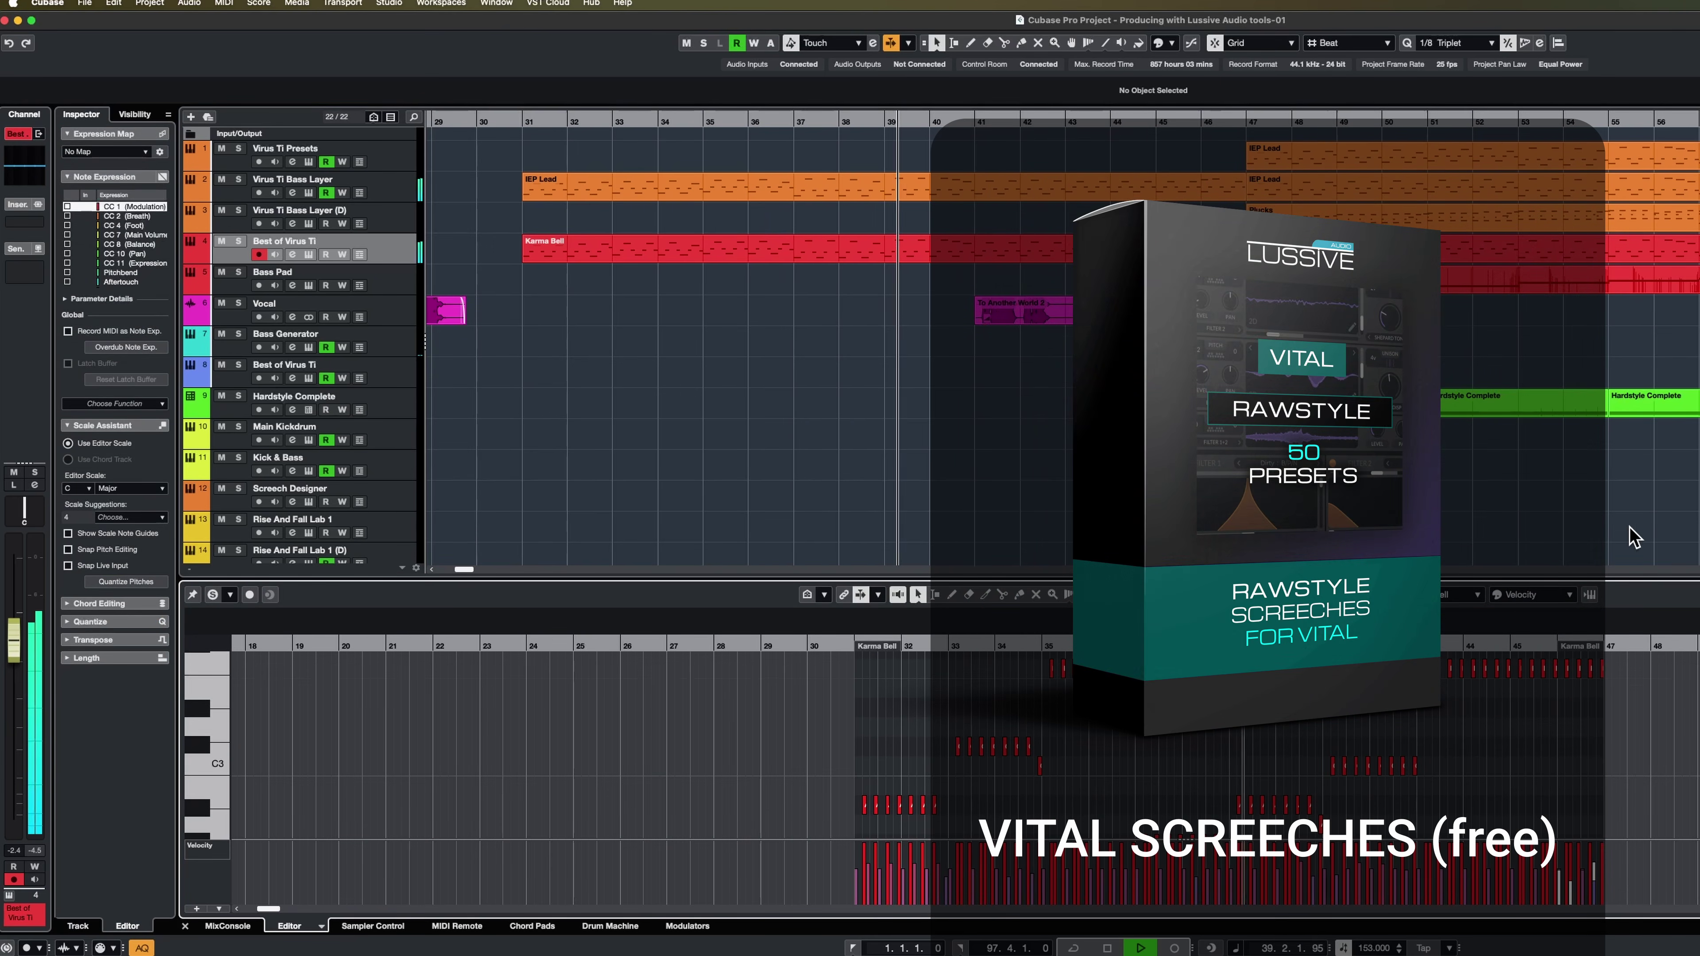
- Examine the notes of the Plucks part and the Best of Virus Ti (D) part starting at bar 47
left_click(1693, 499)
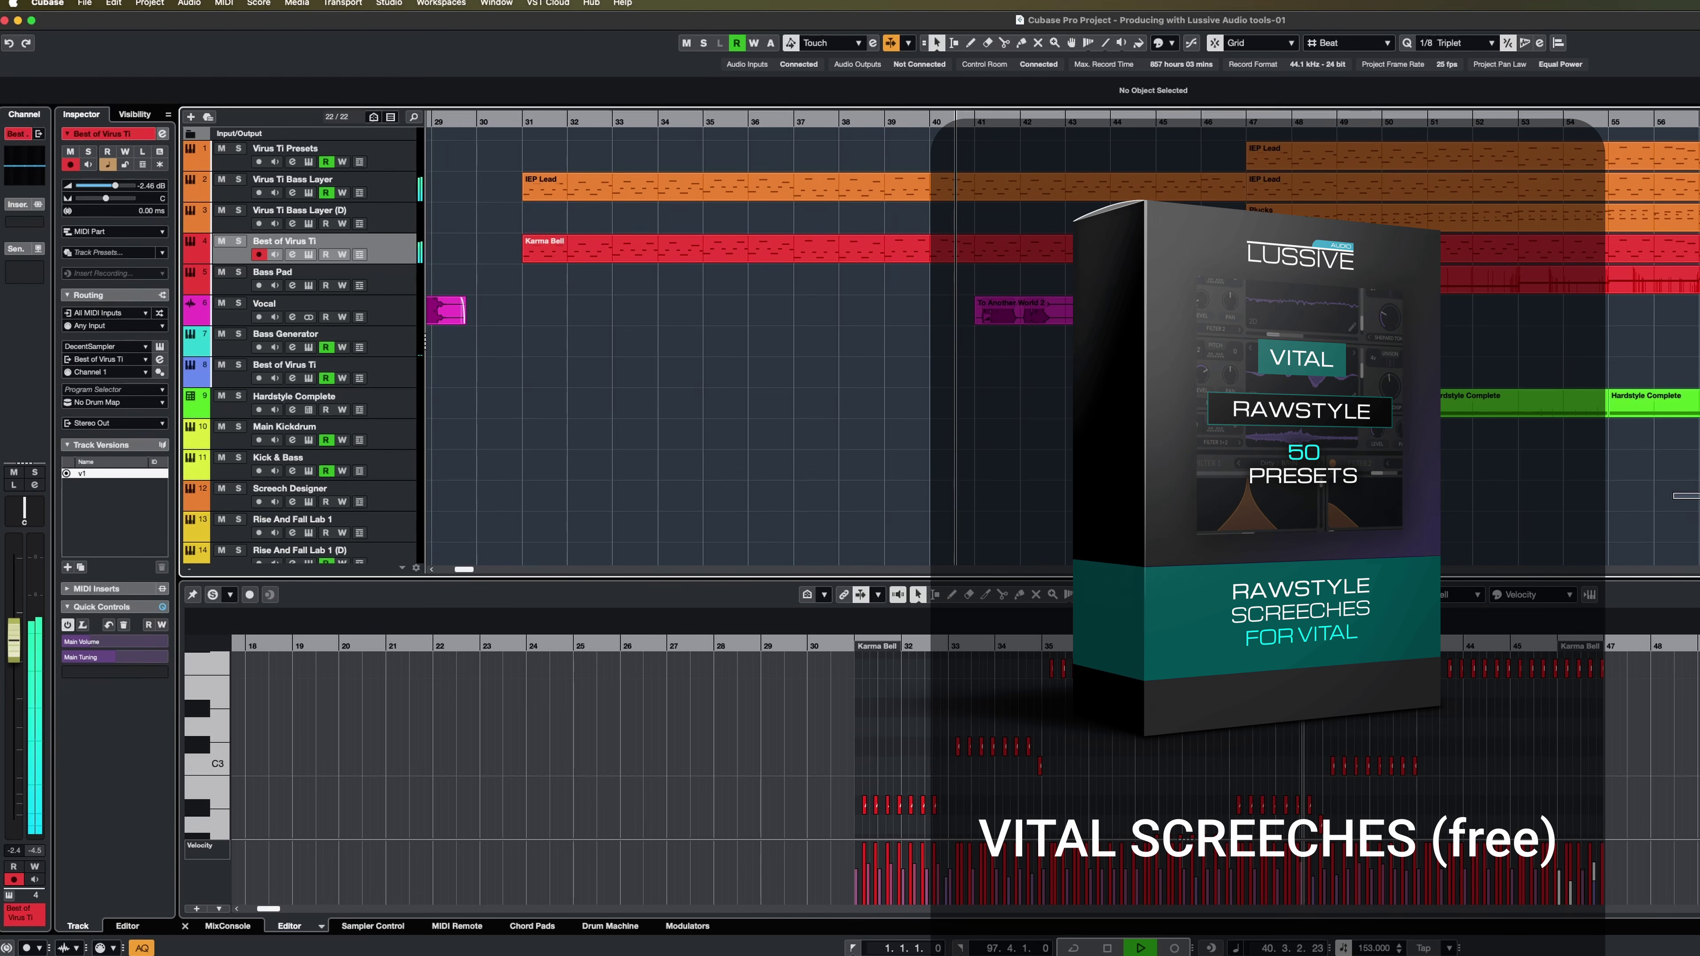
scroll(1063, 335, "right", 6)
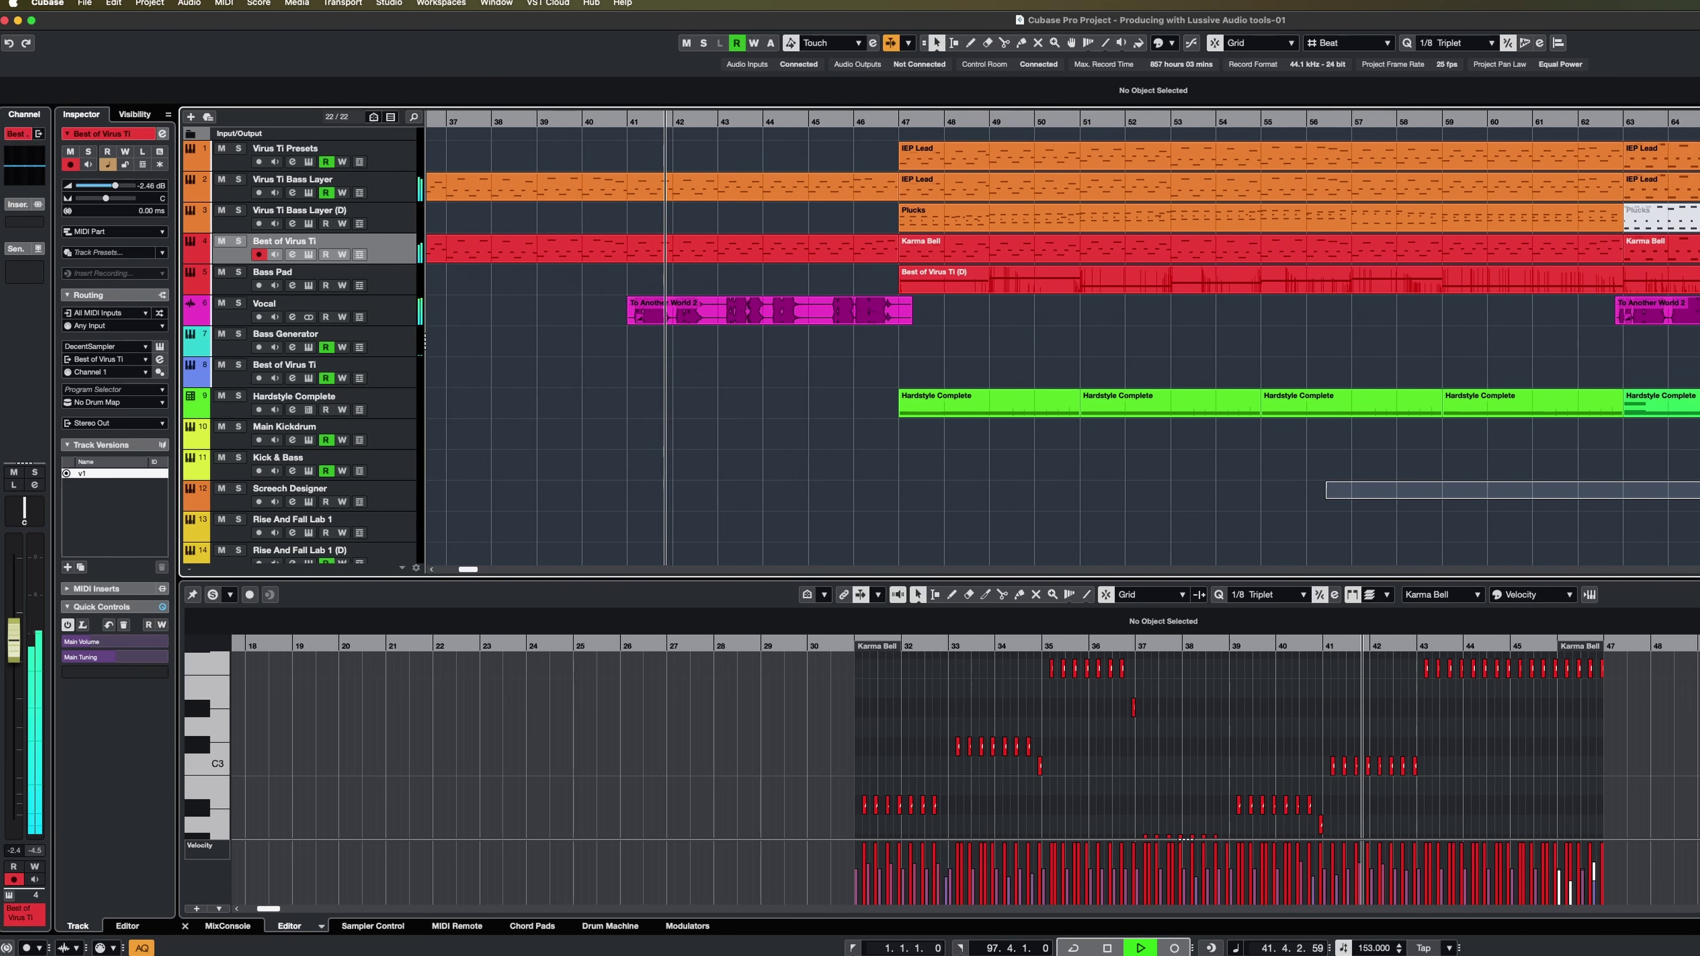
scroll(1427, 490, "right", 3)
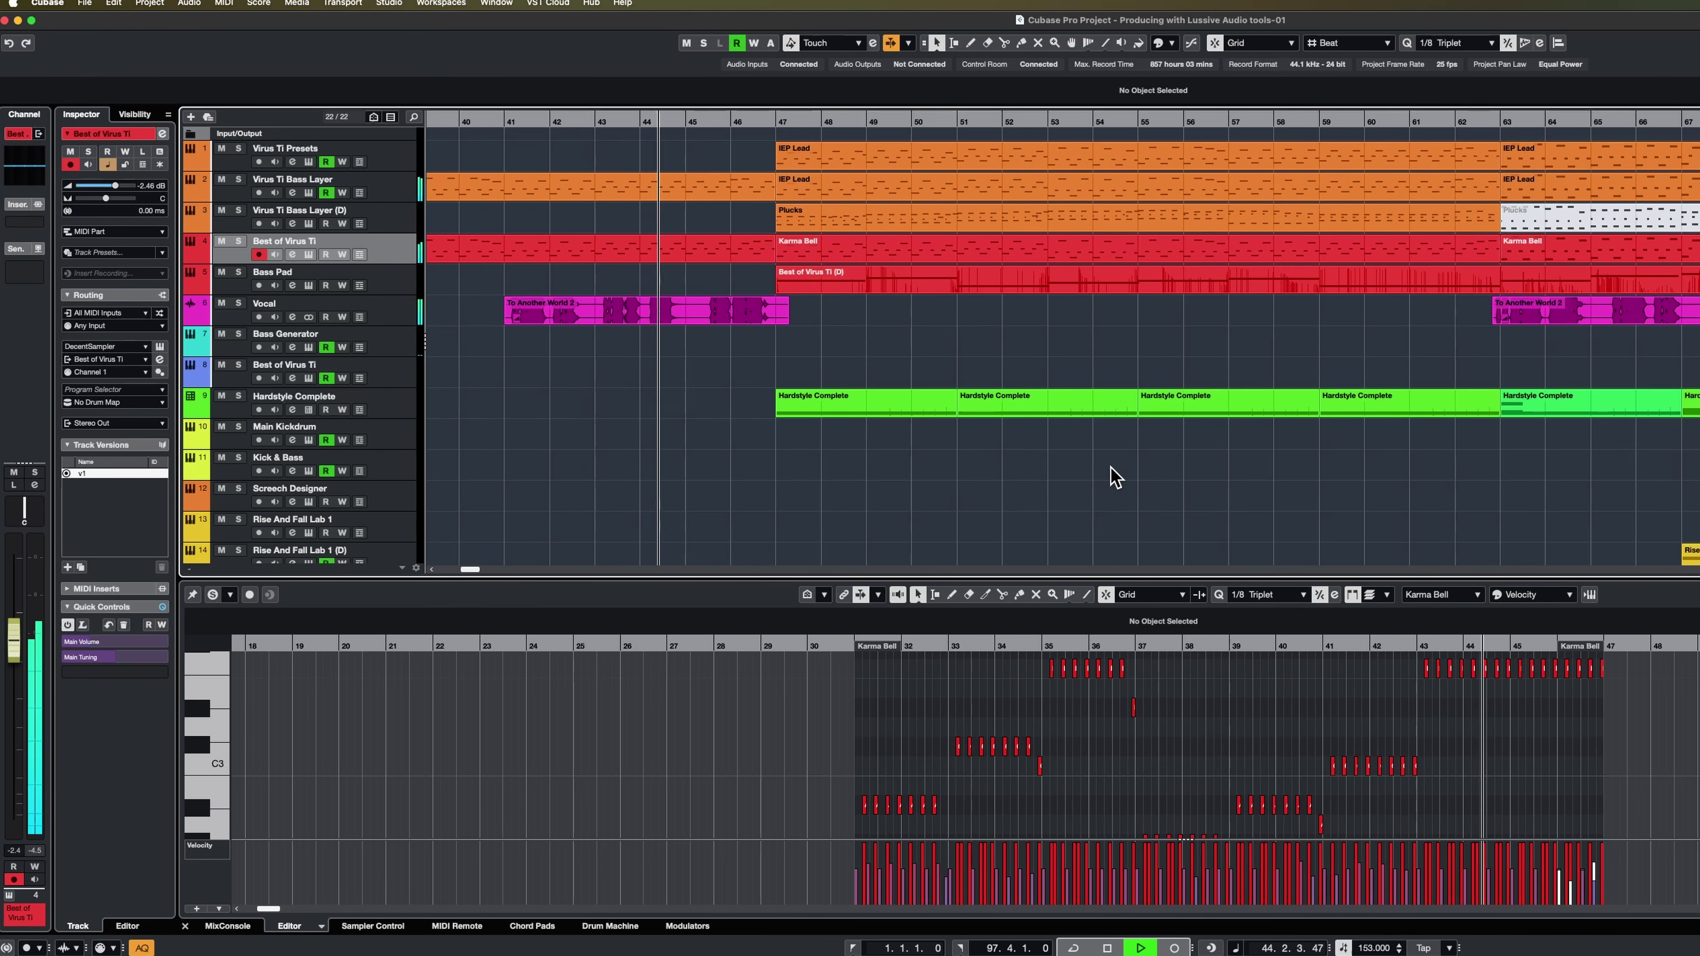
left_click(922, 231)
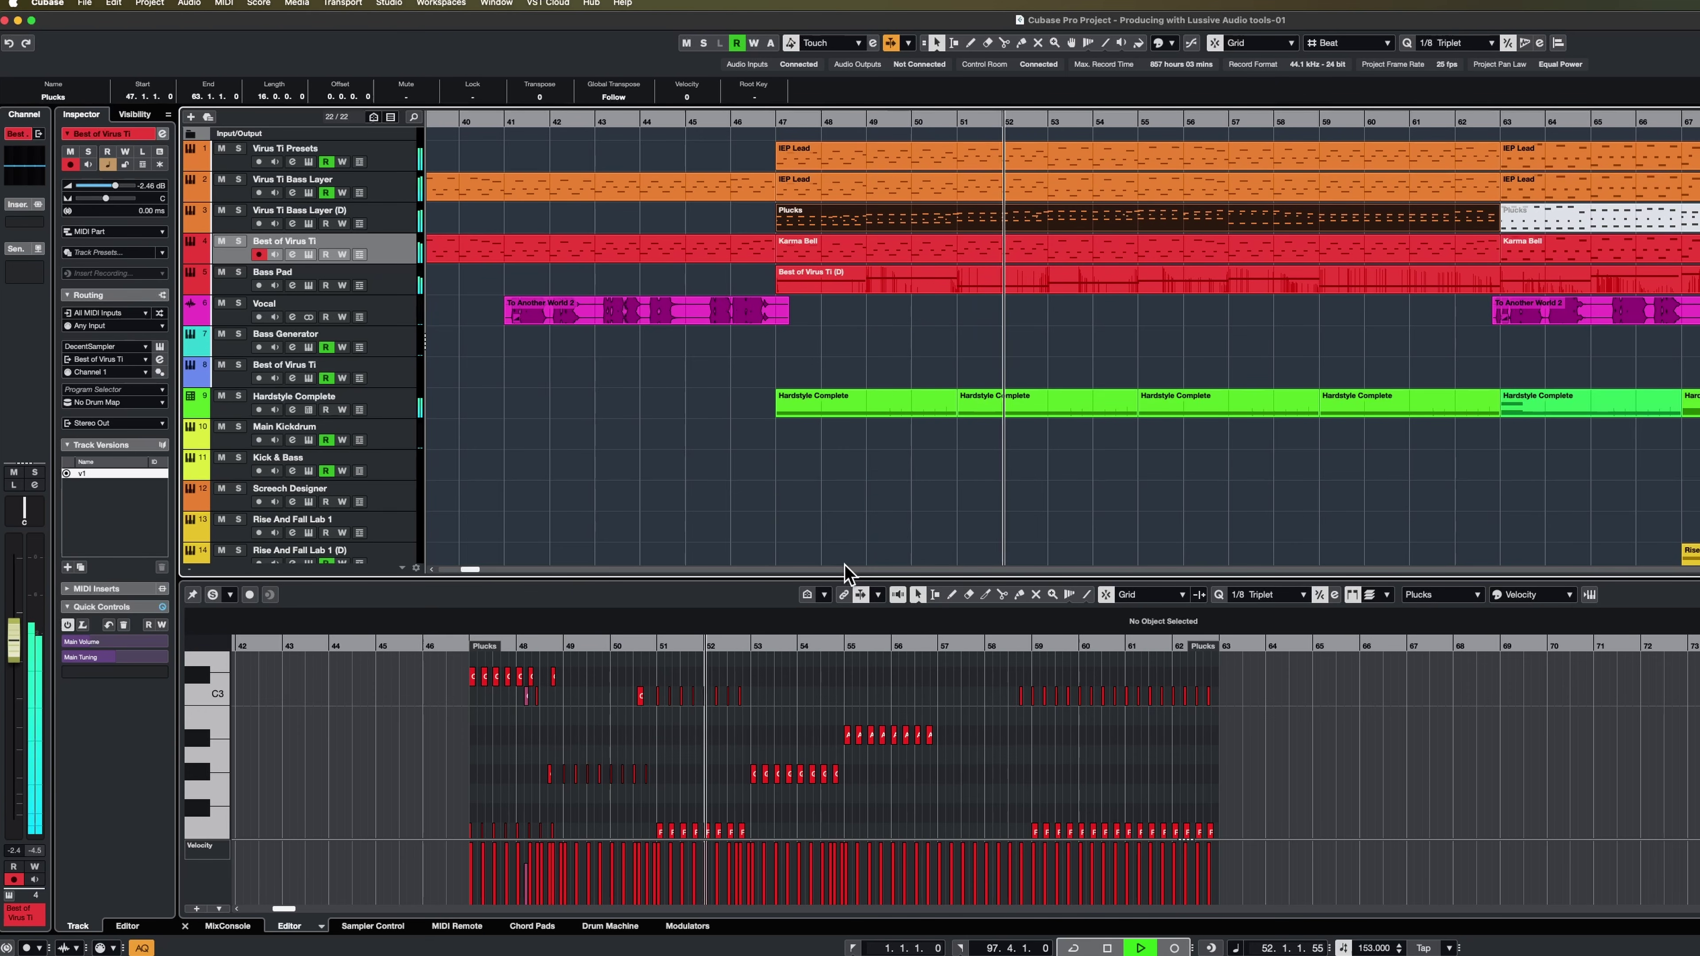
left_click(1073, 272)
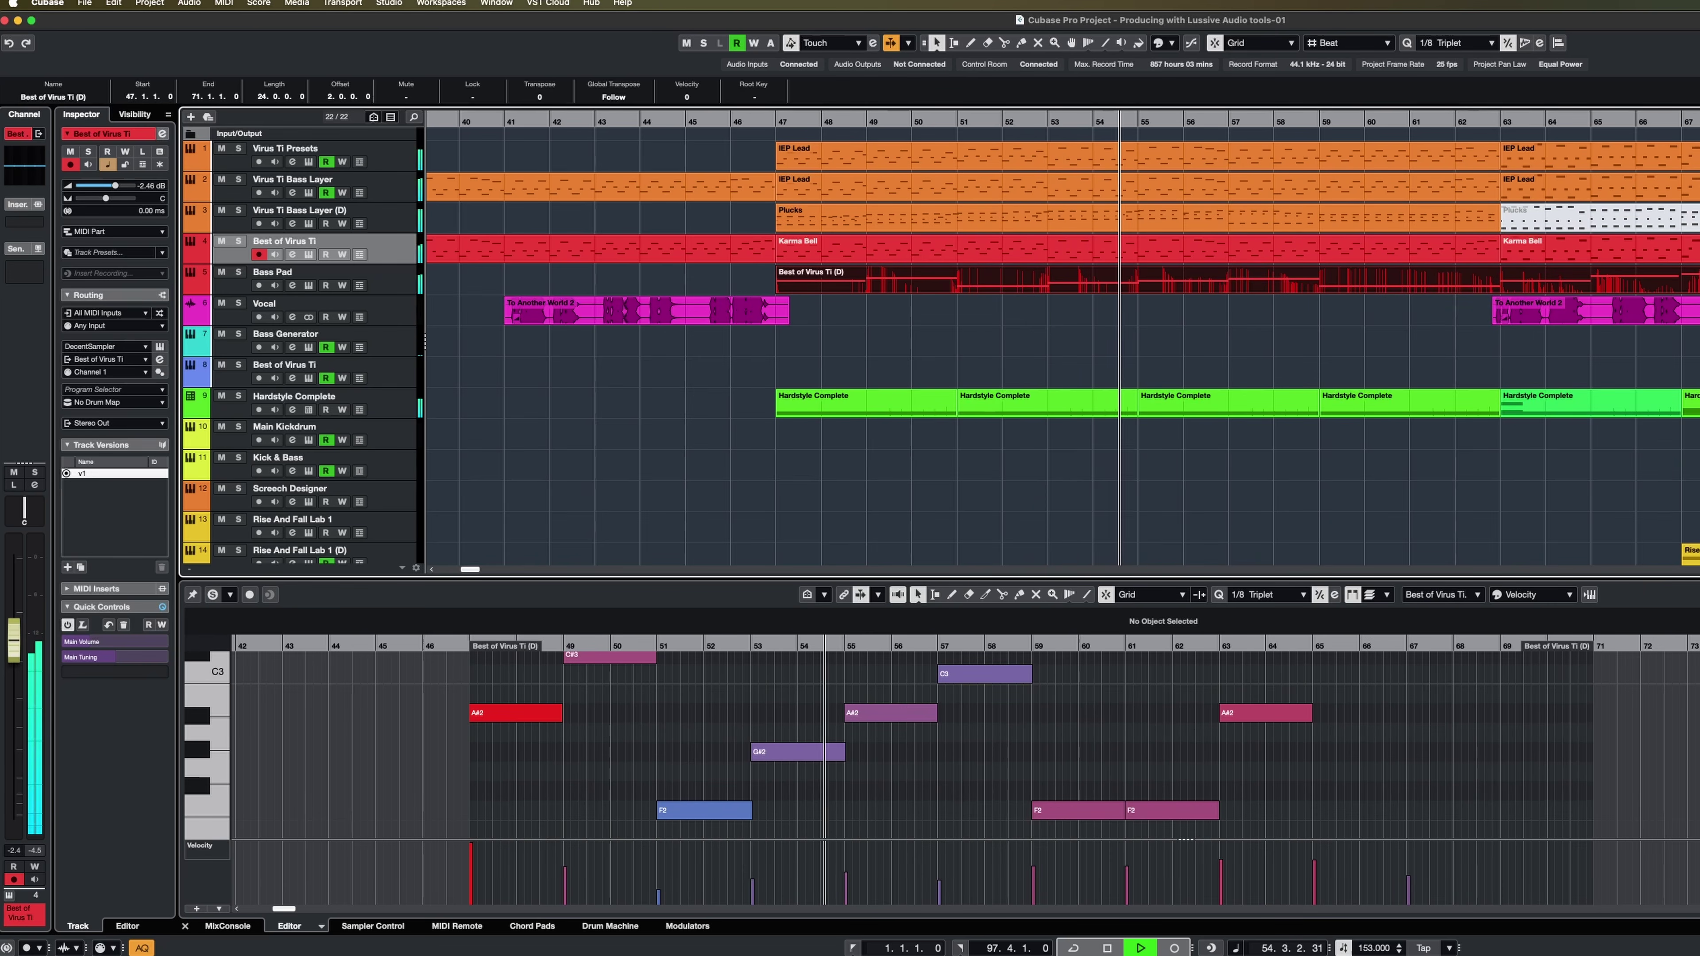
left_click(1623, 425)
- Follow the rest of the arrangement during playback and return the playhead to the project start
scroll(1065, 341, "right", 10)
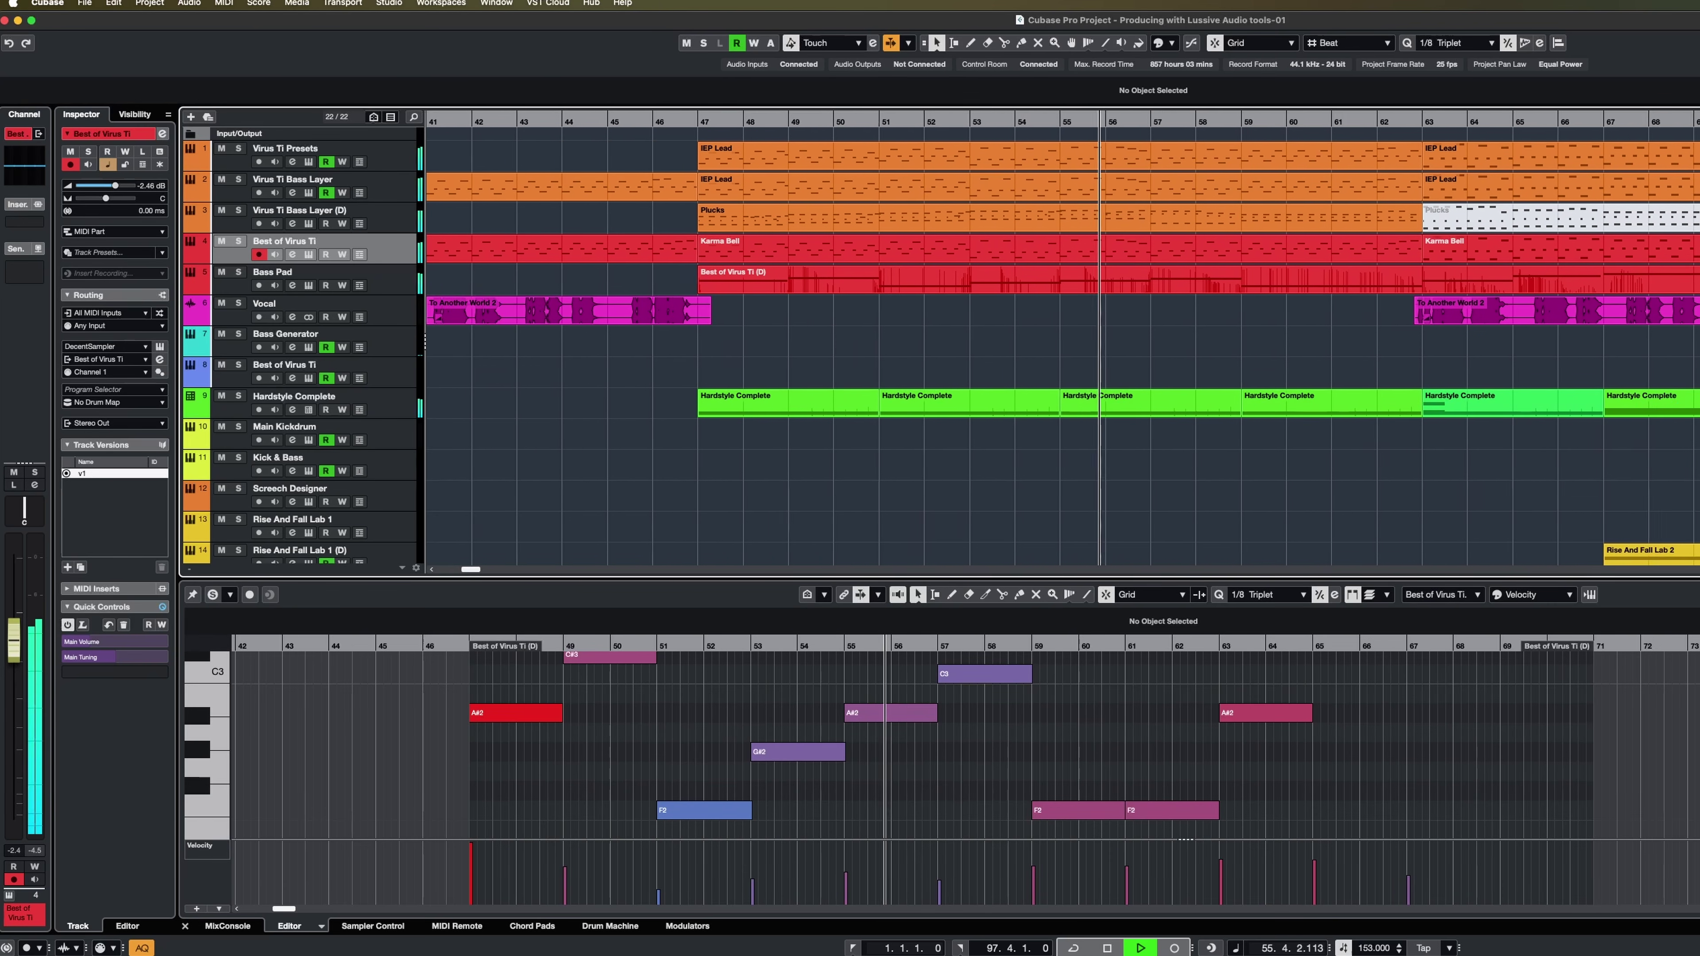
scroll(1065, 341, "right", 10)
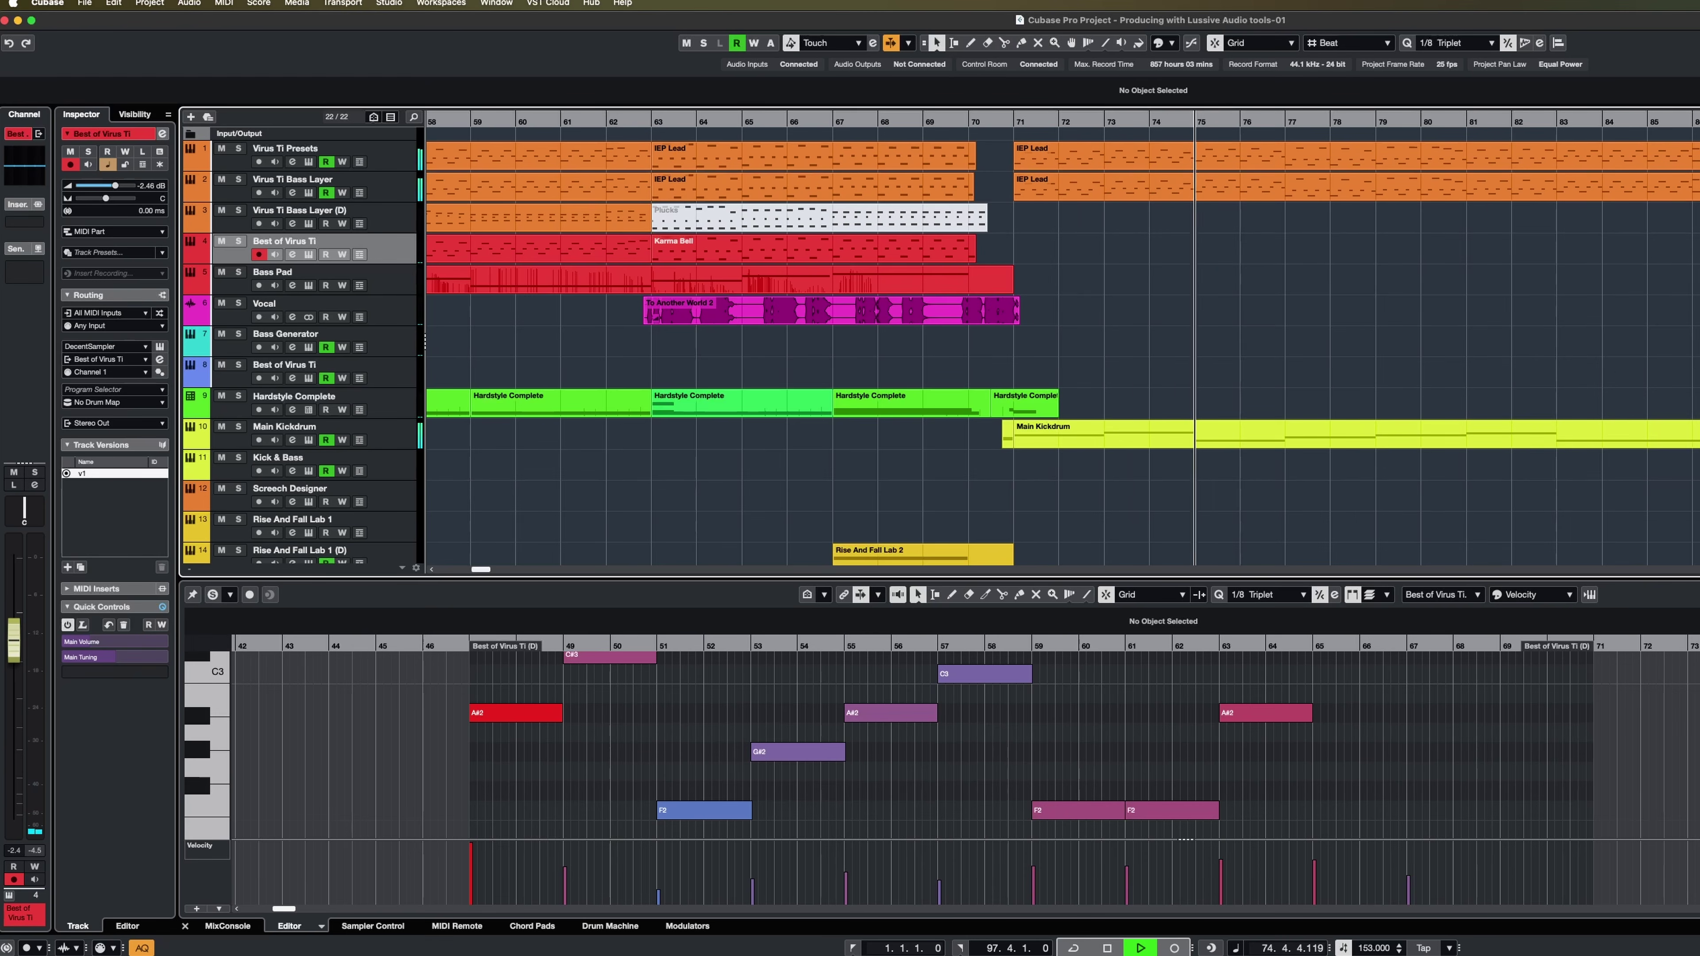
scroll(1339, 387, "right", 8)
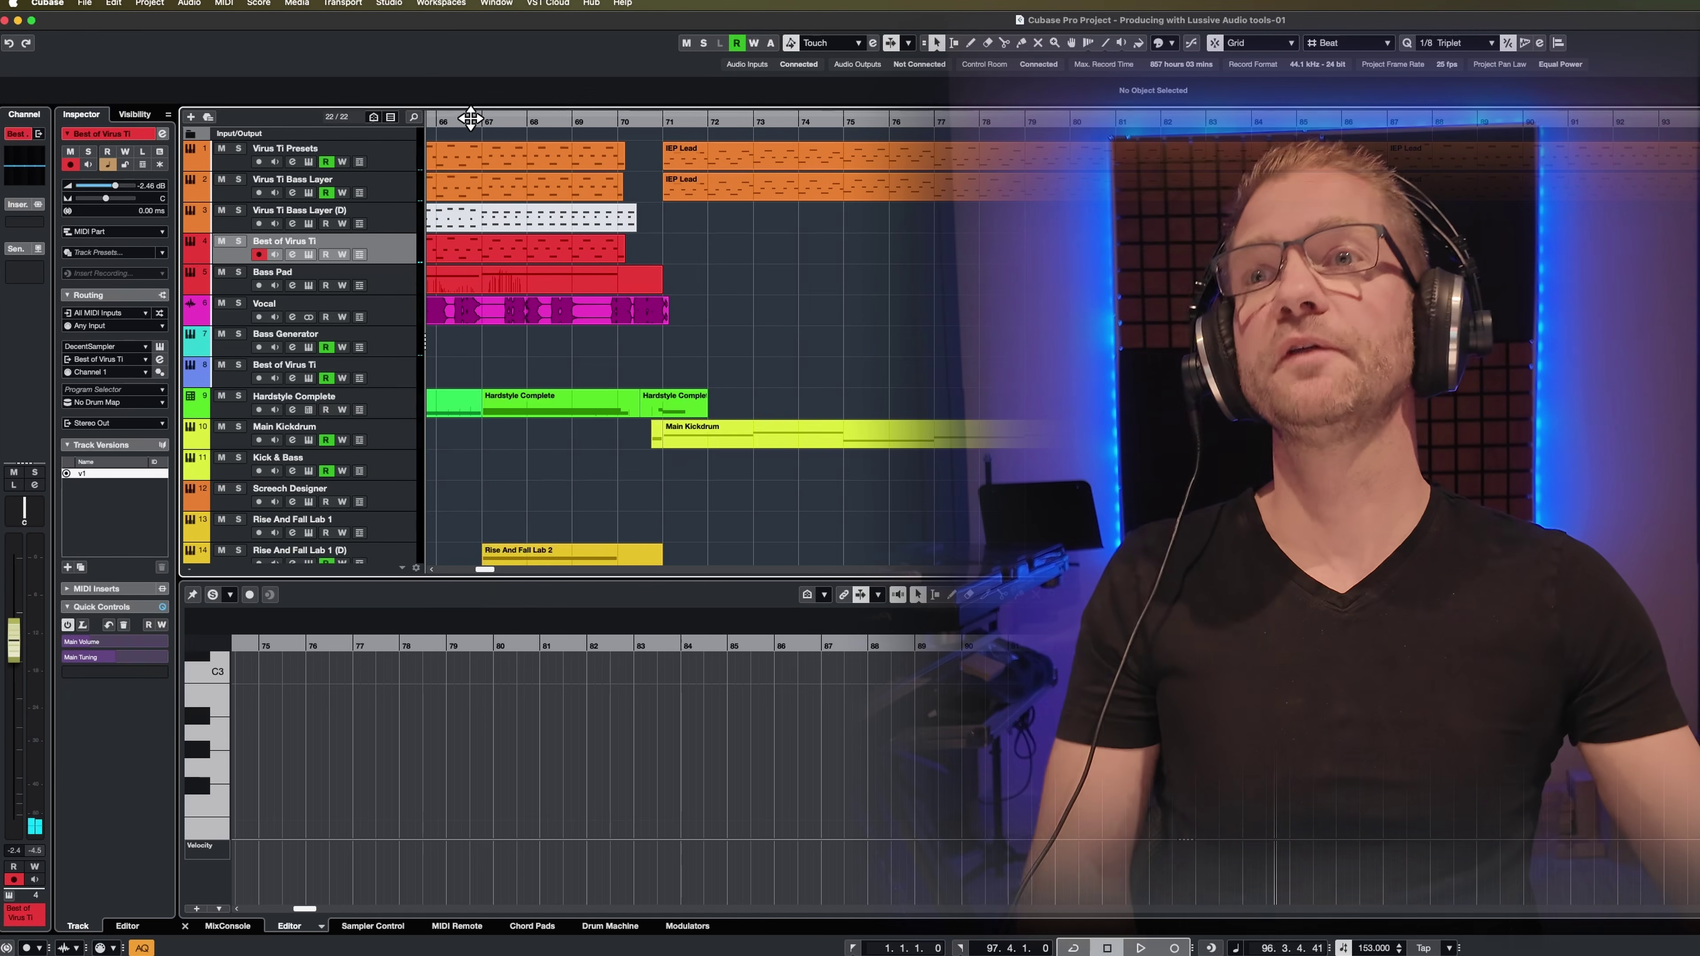
key("space")
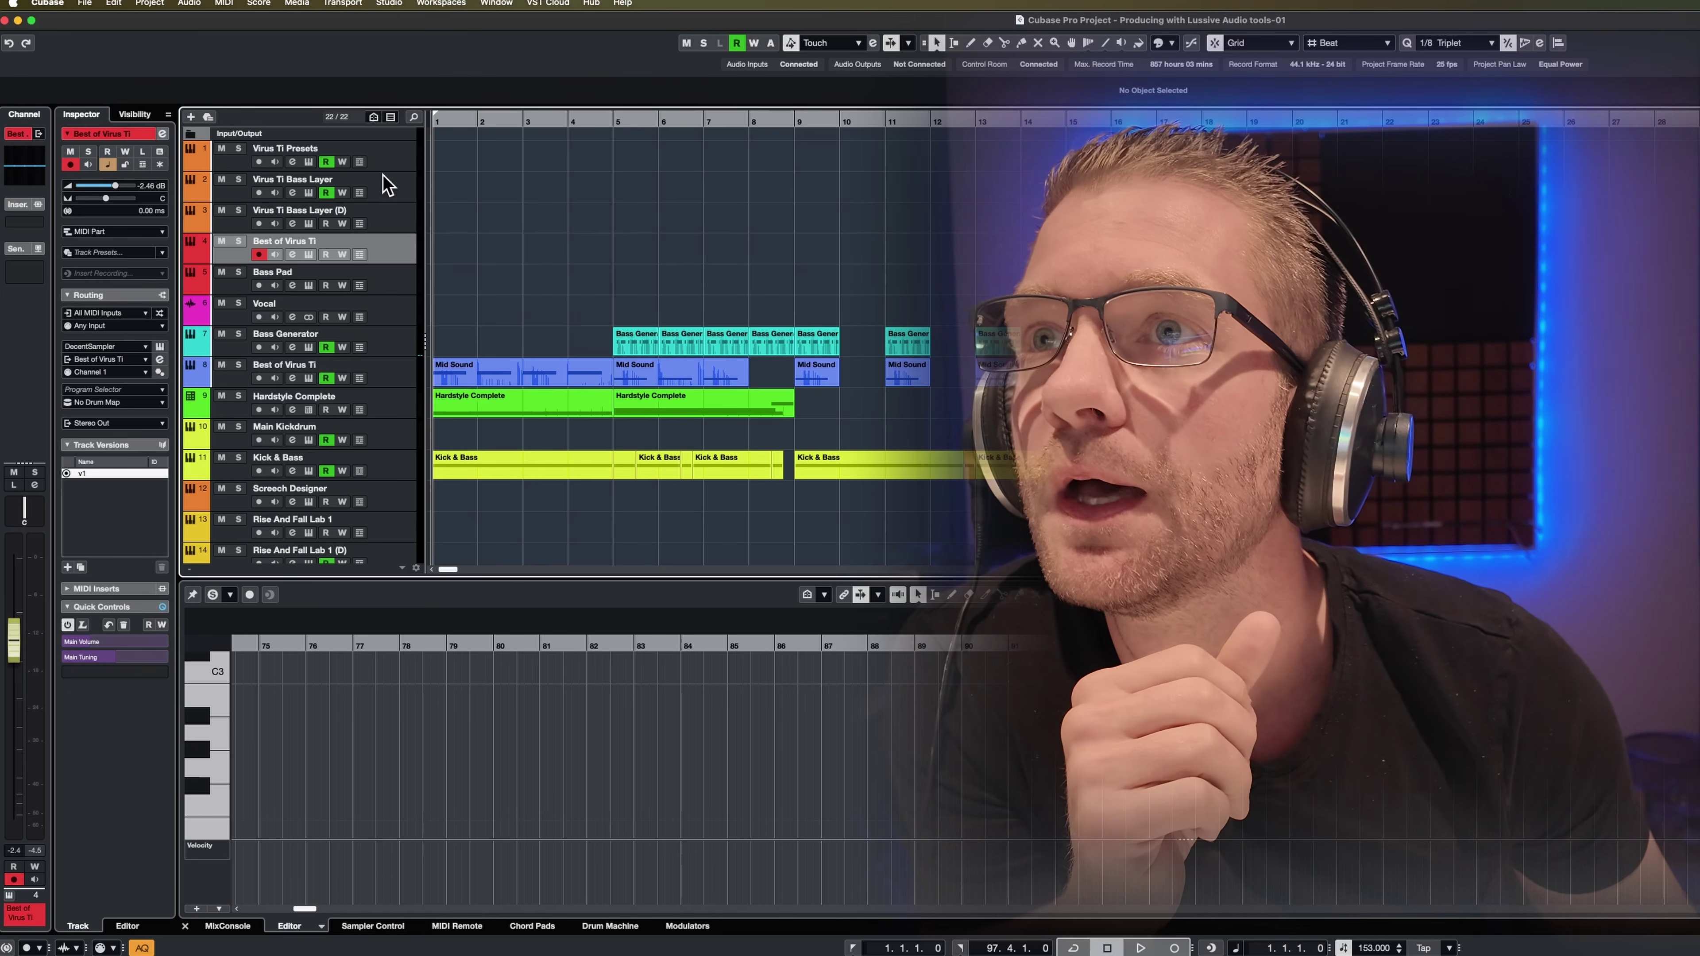
- Open the Decent Sampler instrument of the blue Best of Virus Ti track, inspect it and close it
left_click(410, 379)
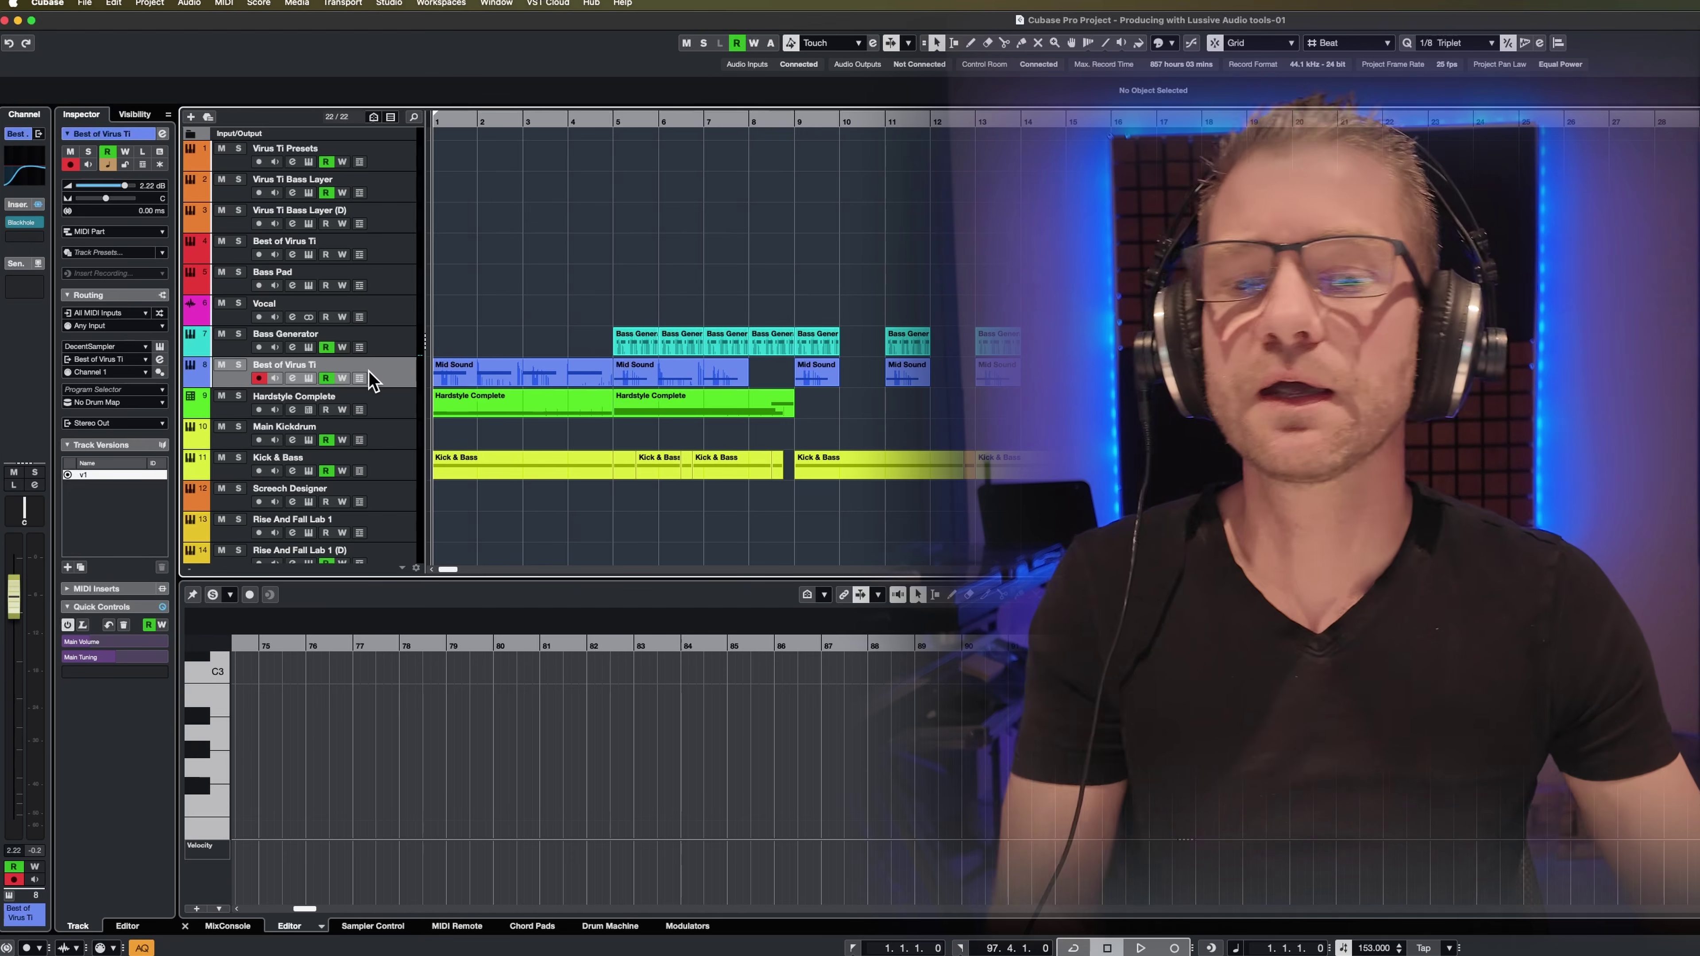
left_click(308, 378)
left_click_drag(939, 185, 470, 205)
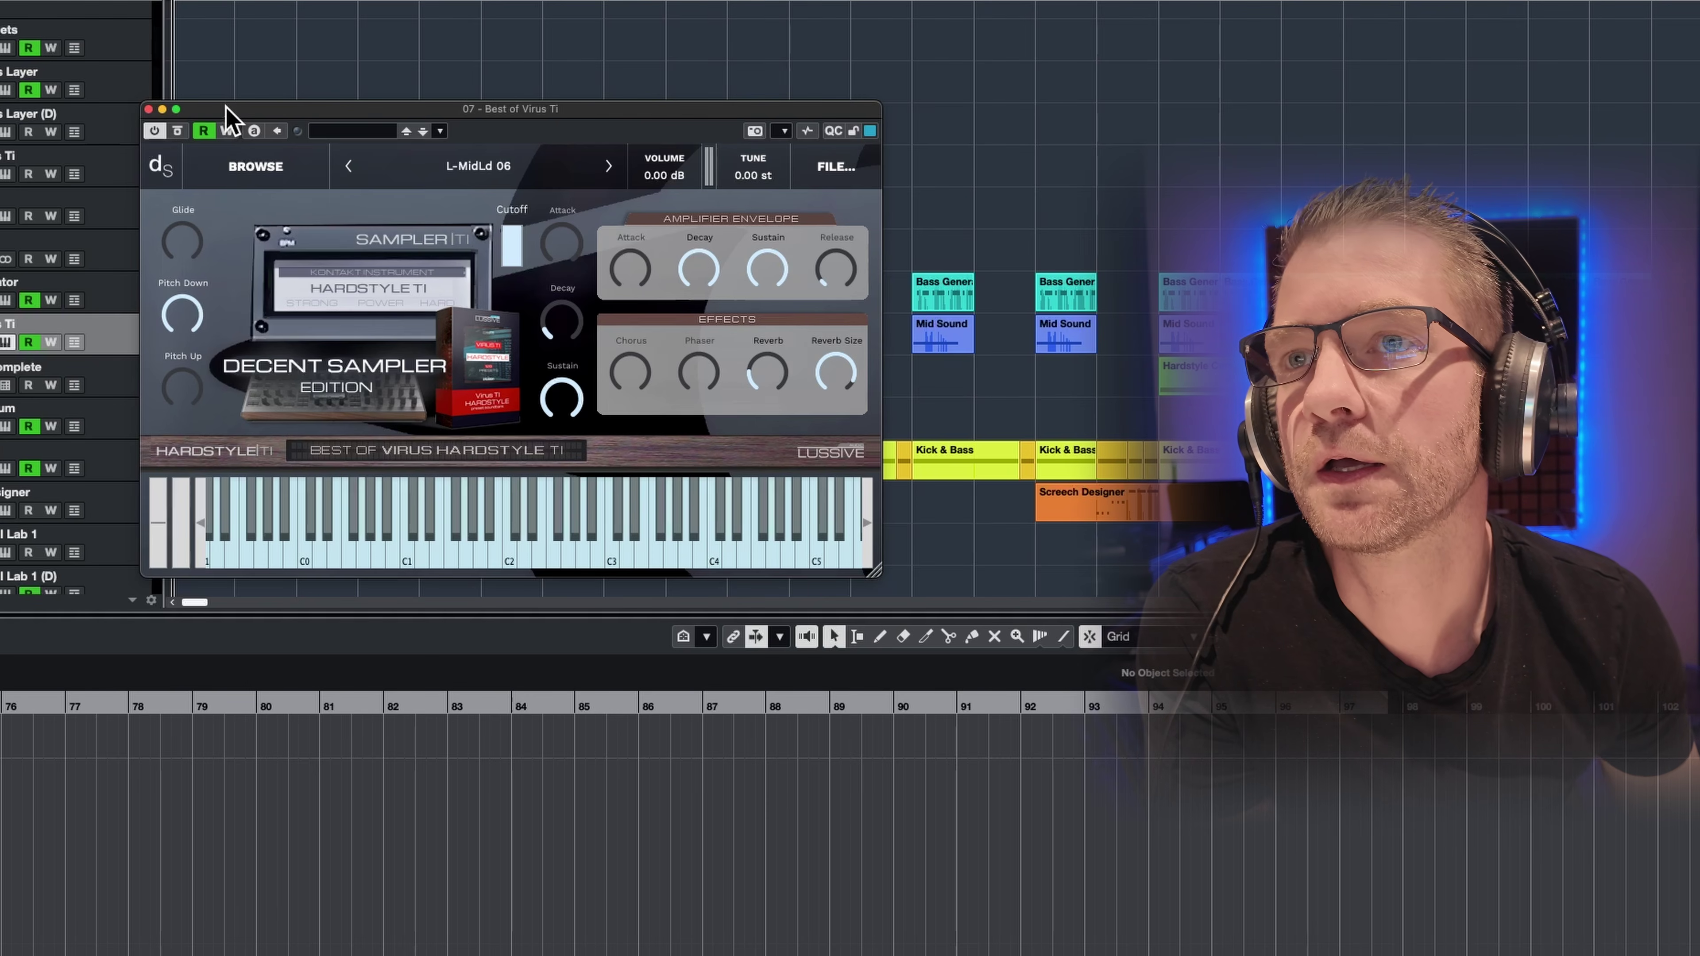
left_click_drag(225, 106, 353, 98)
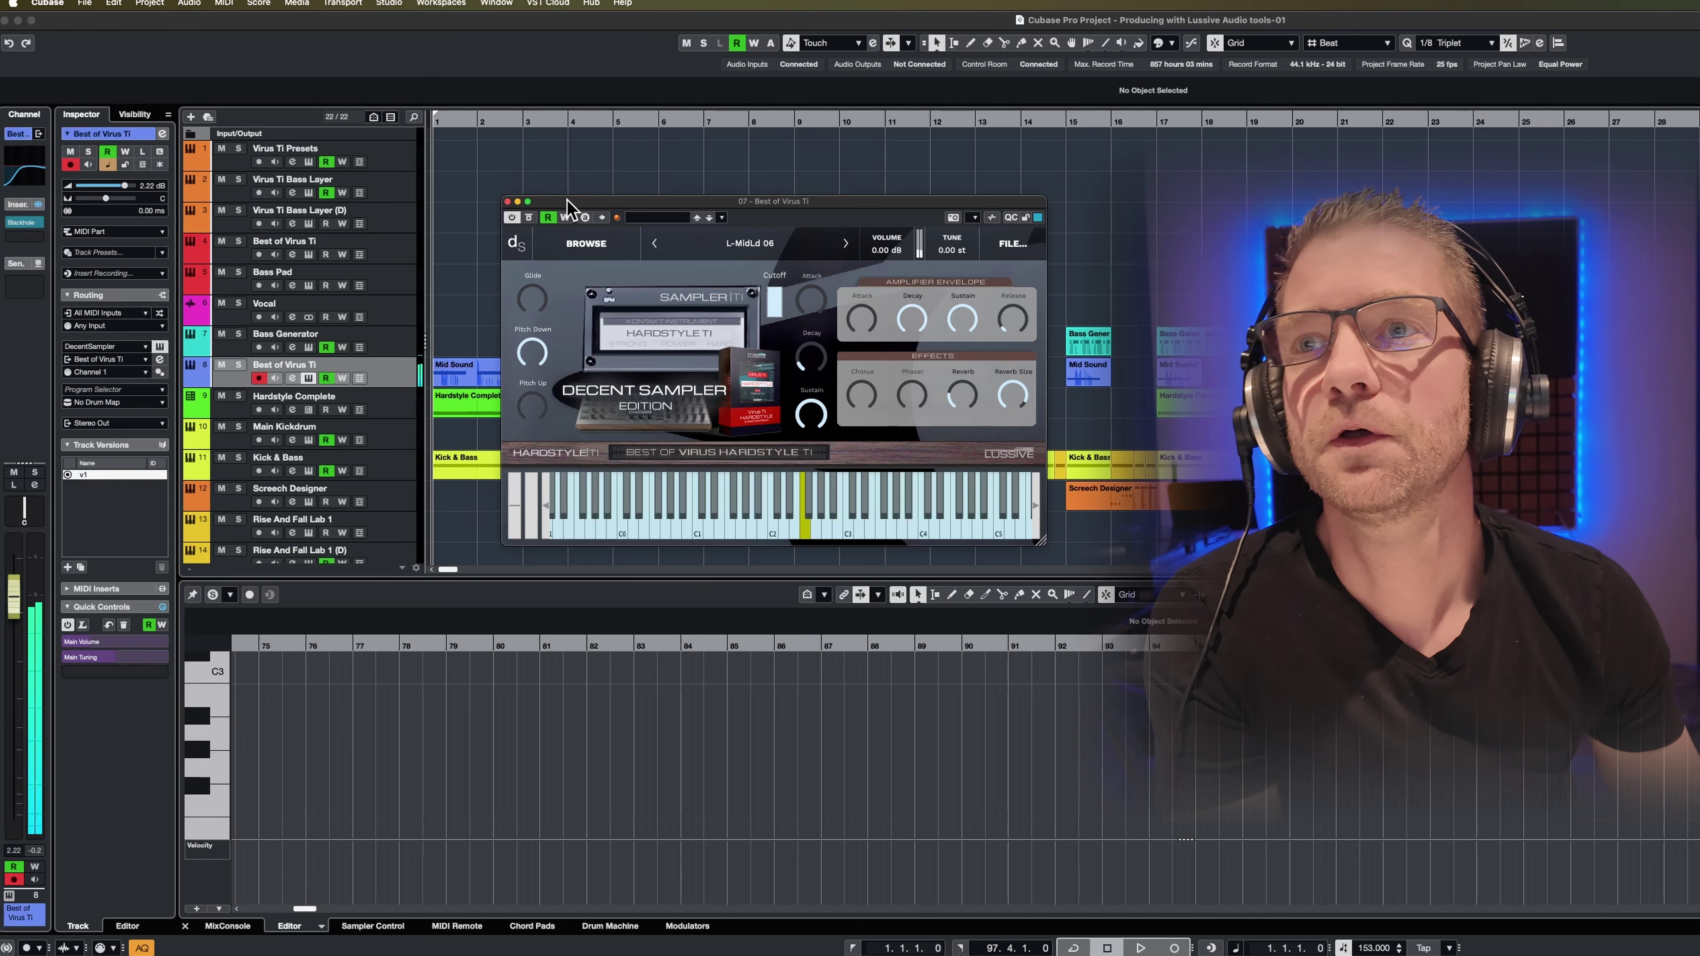
left_click(508, 201)
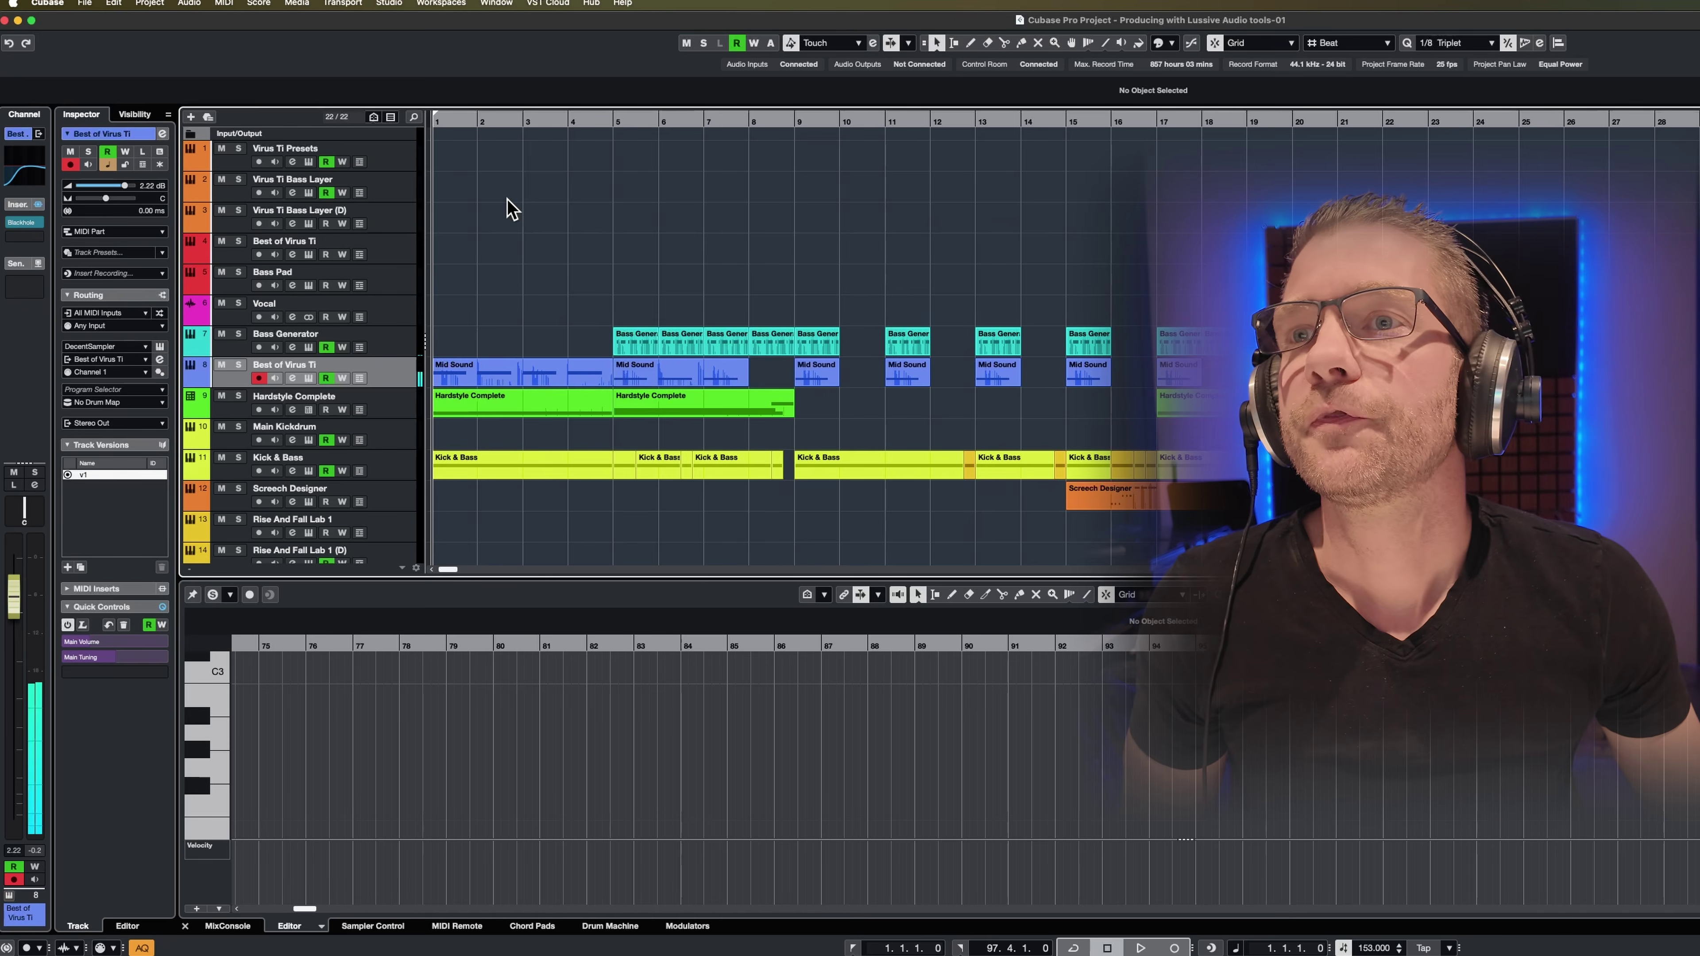
- Solo the Hardstyle Complete track and audition its parts around bars 5, 8, 17 and 25
key("space")
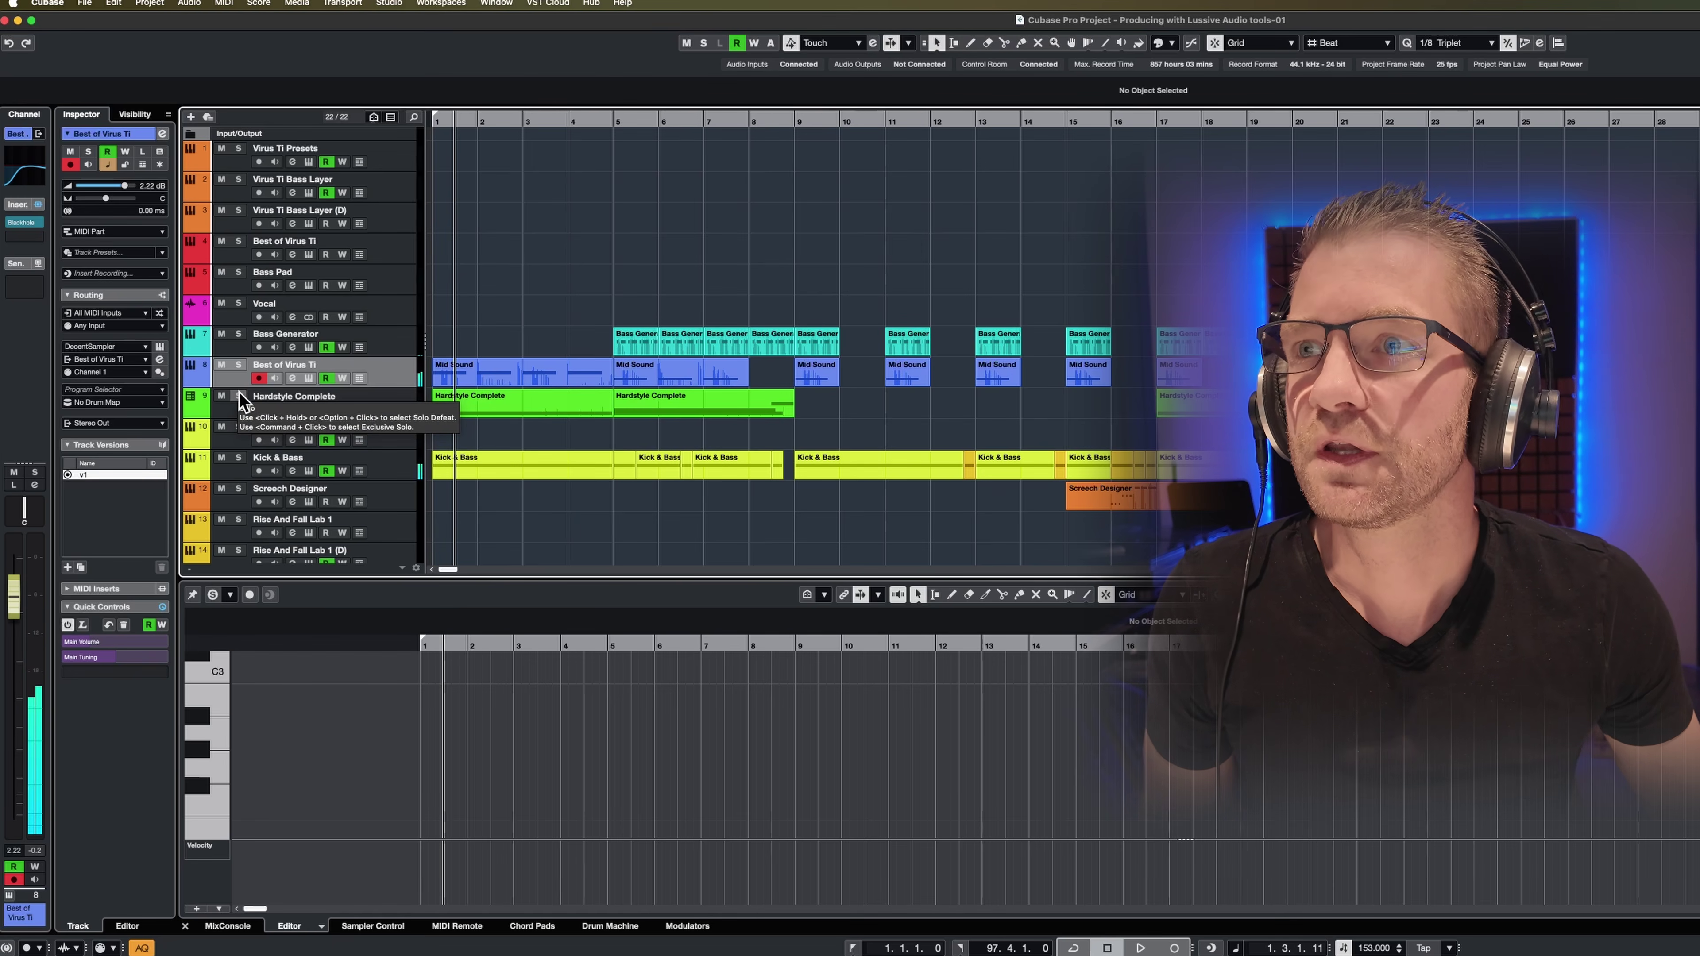
left_click(239, 396)
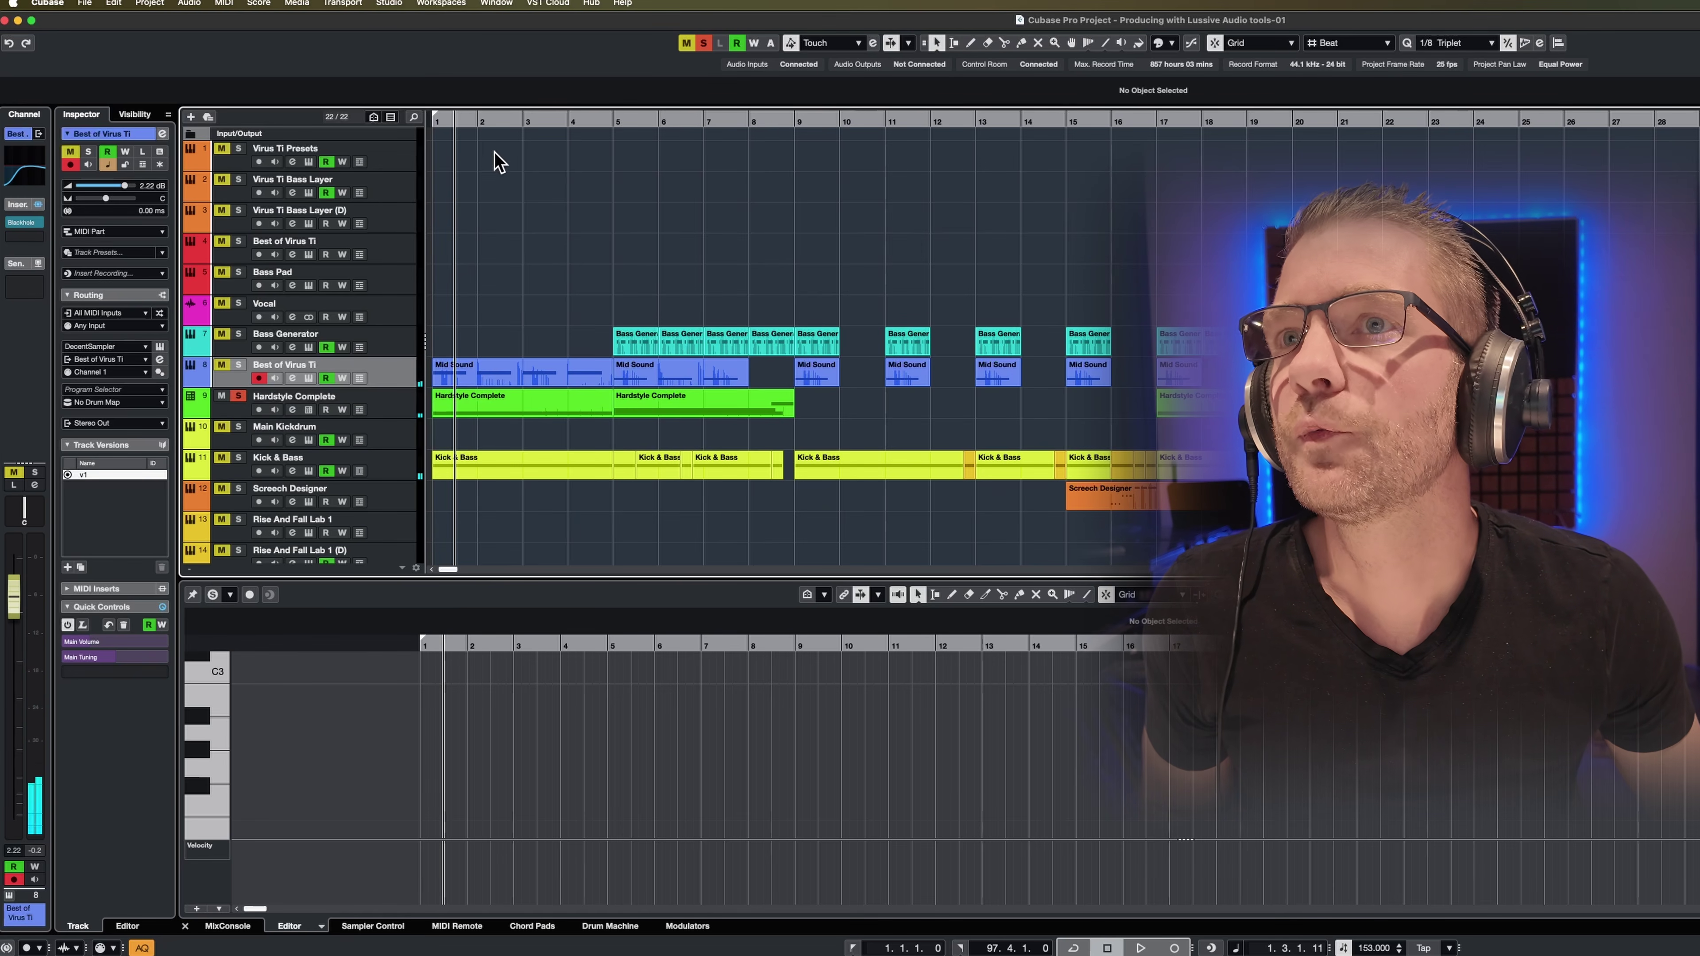
key("space")
left_click(406, 409)
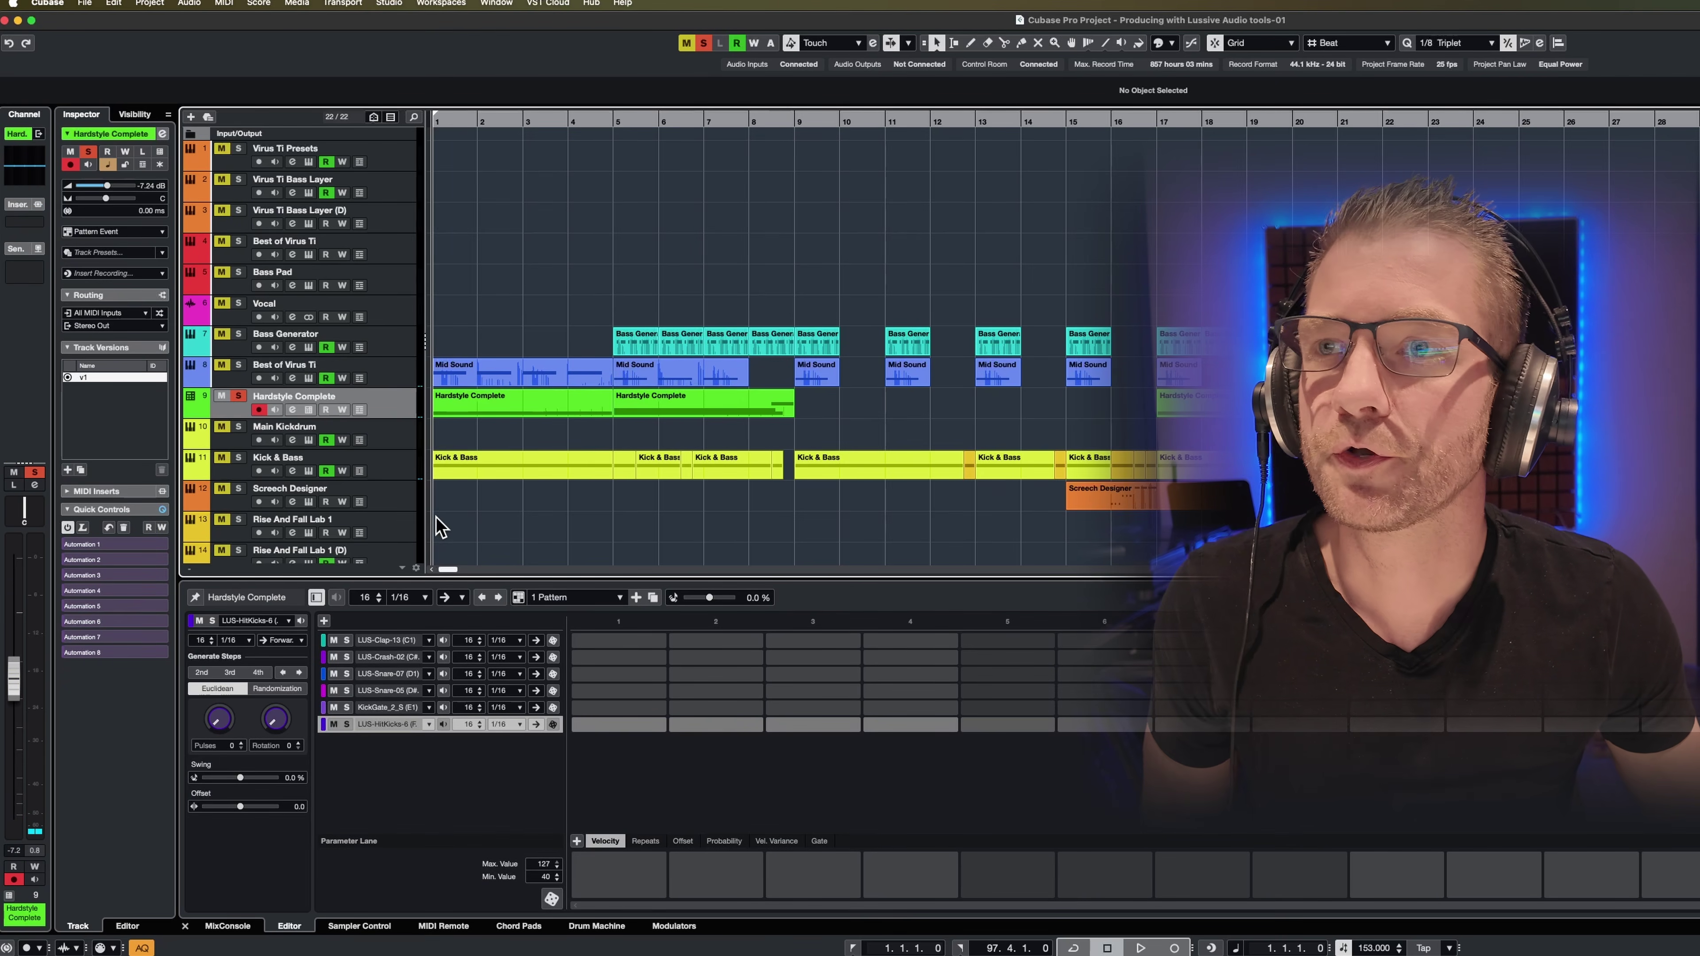
left_click(614, 123)
left_click(748, 126)
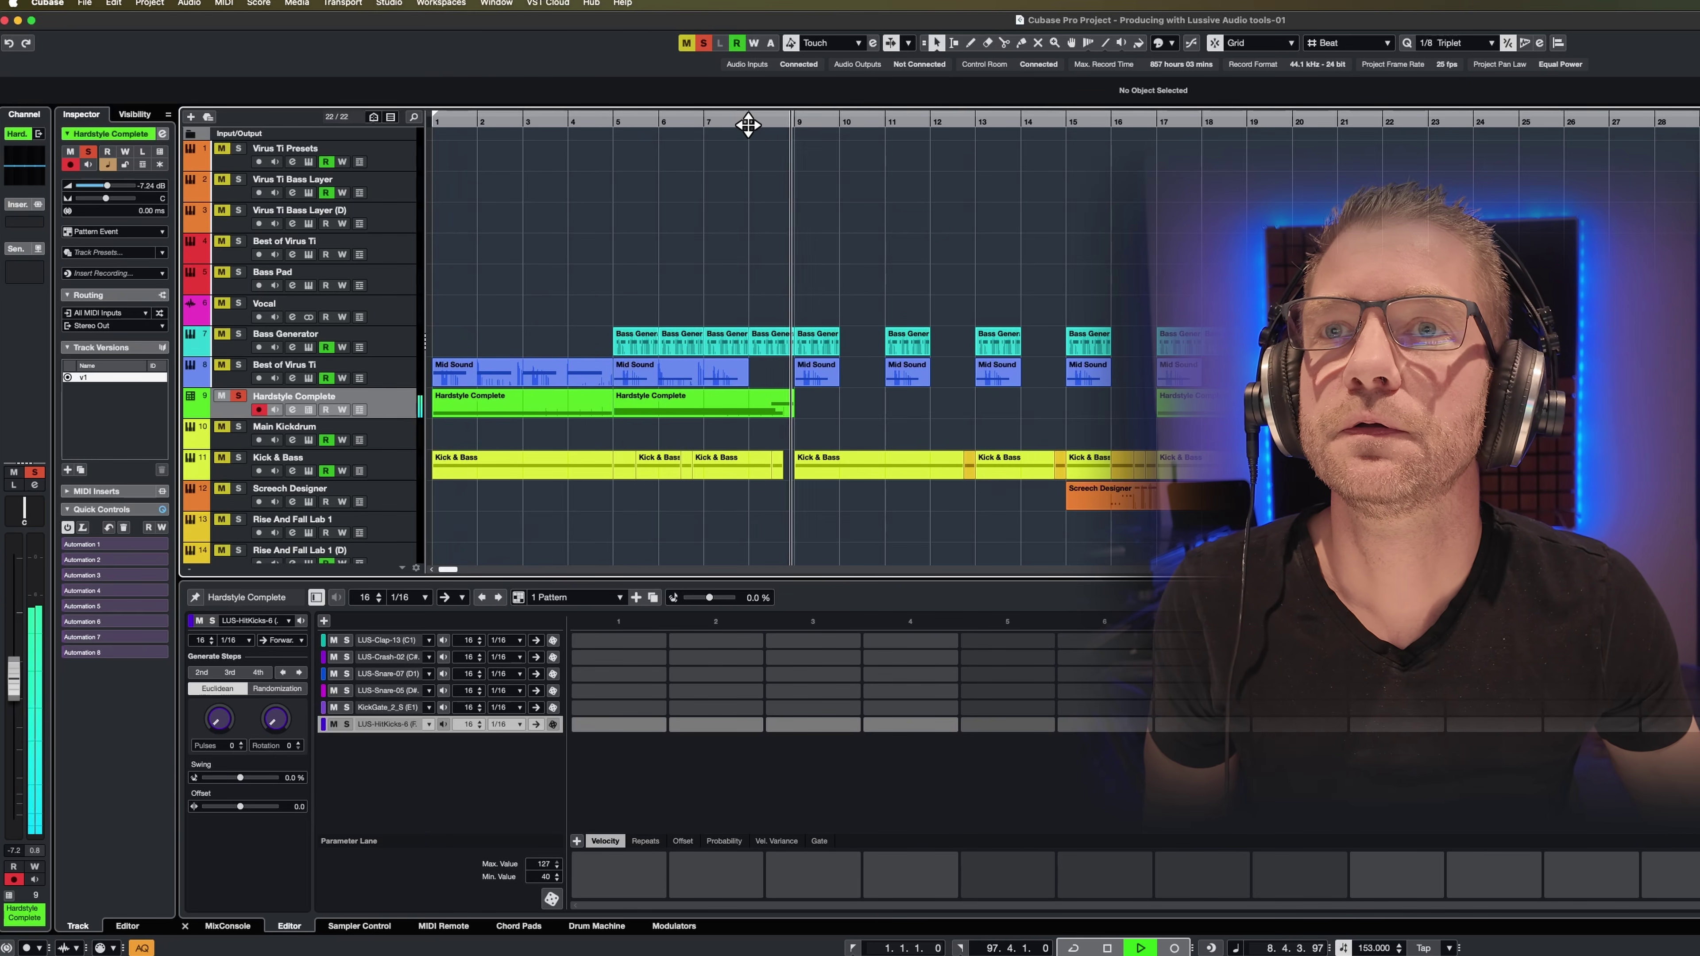
left_click(1163, 123)
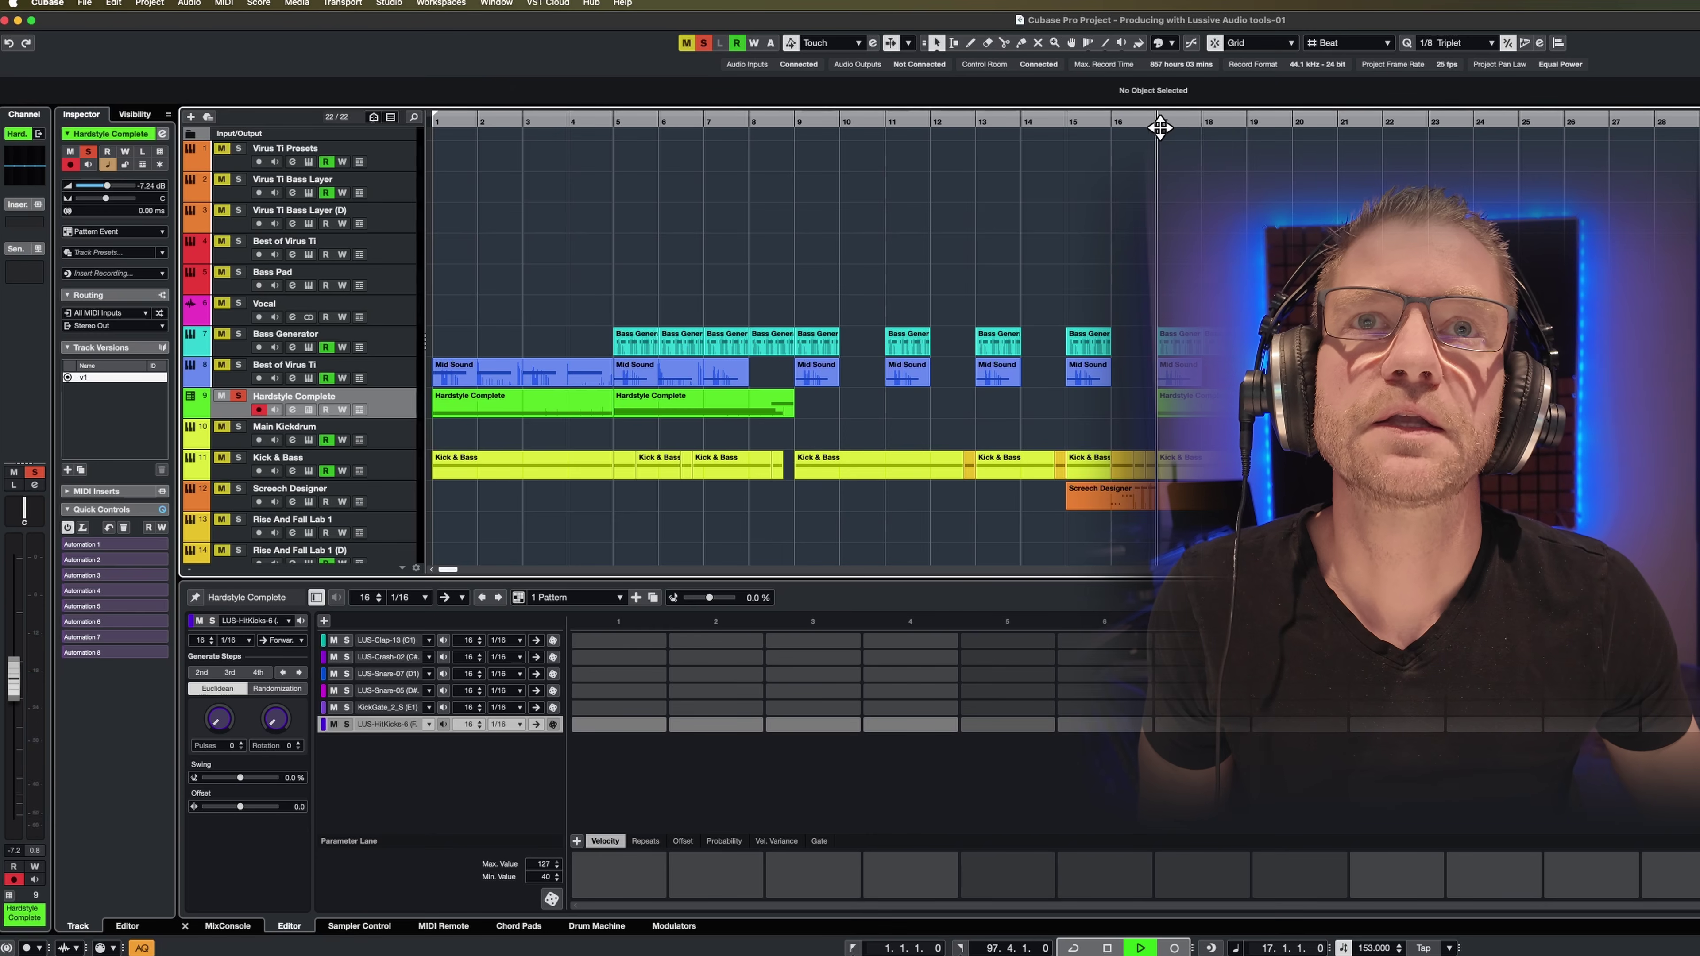
left_click(1532, 126)
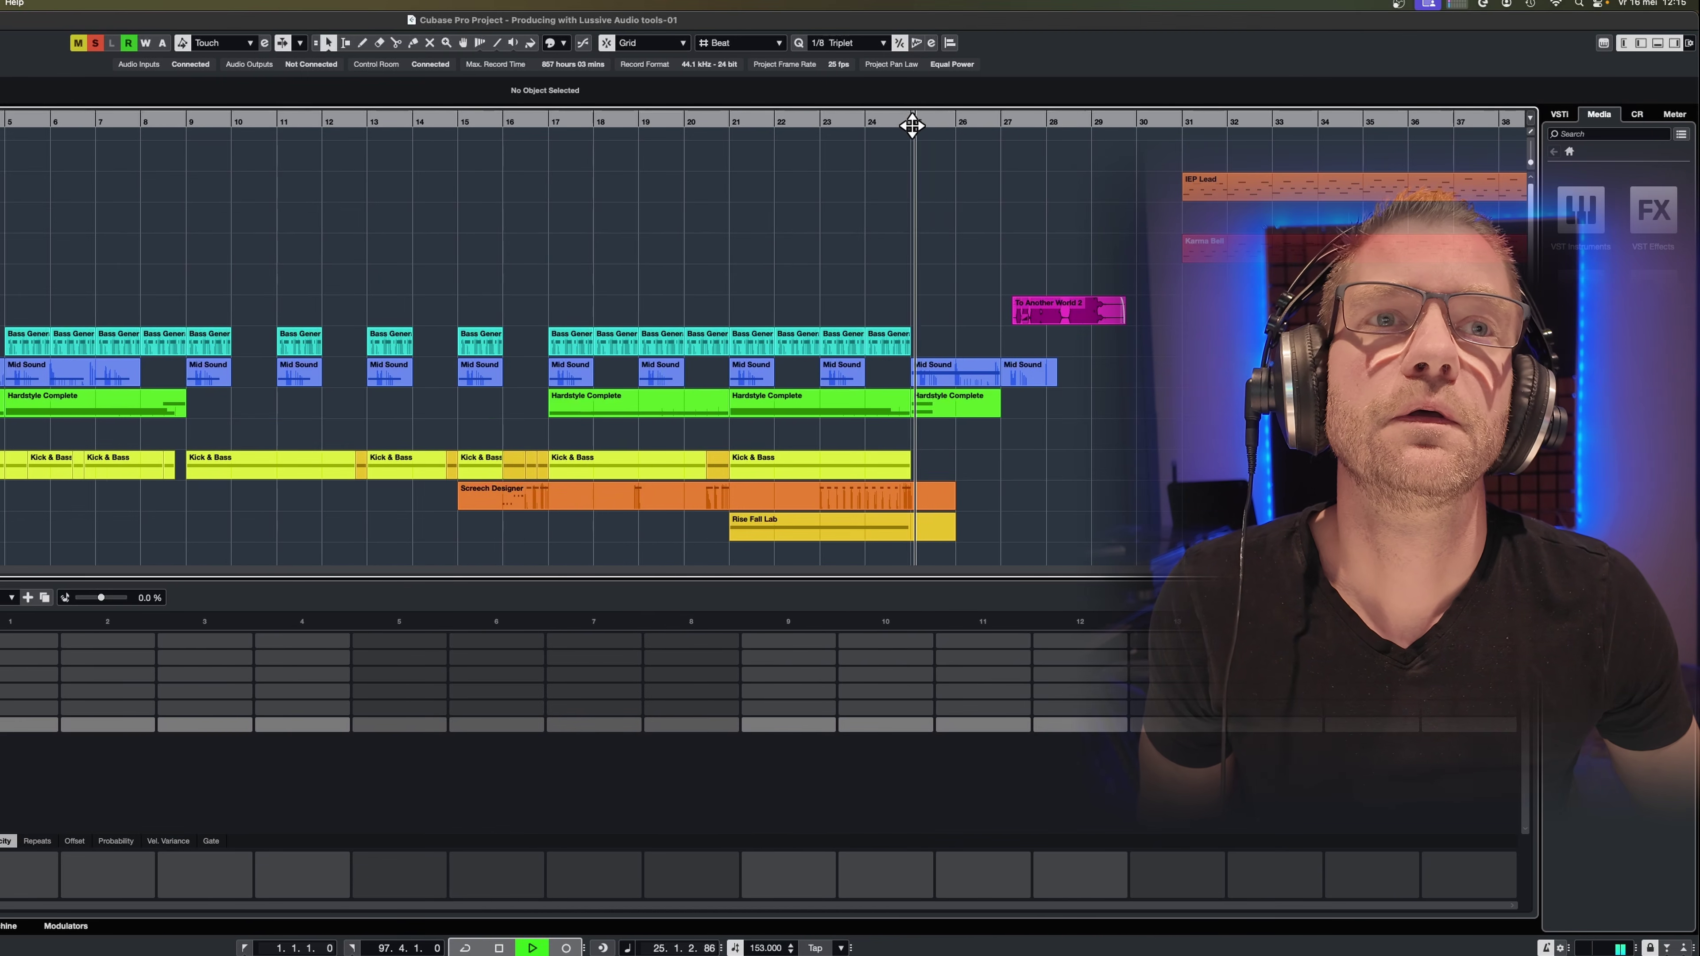
key("space")
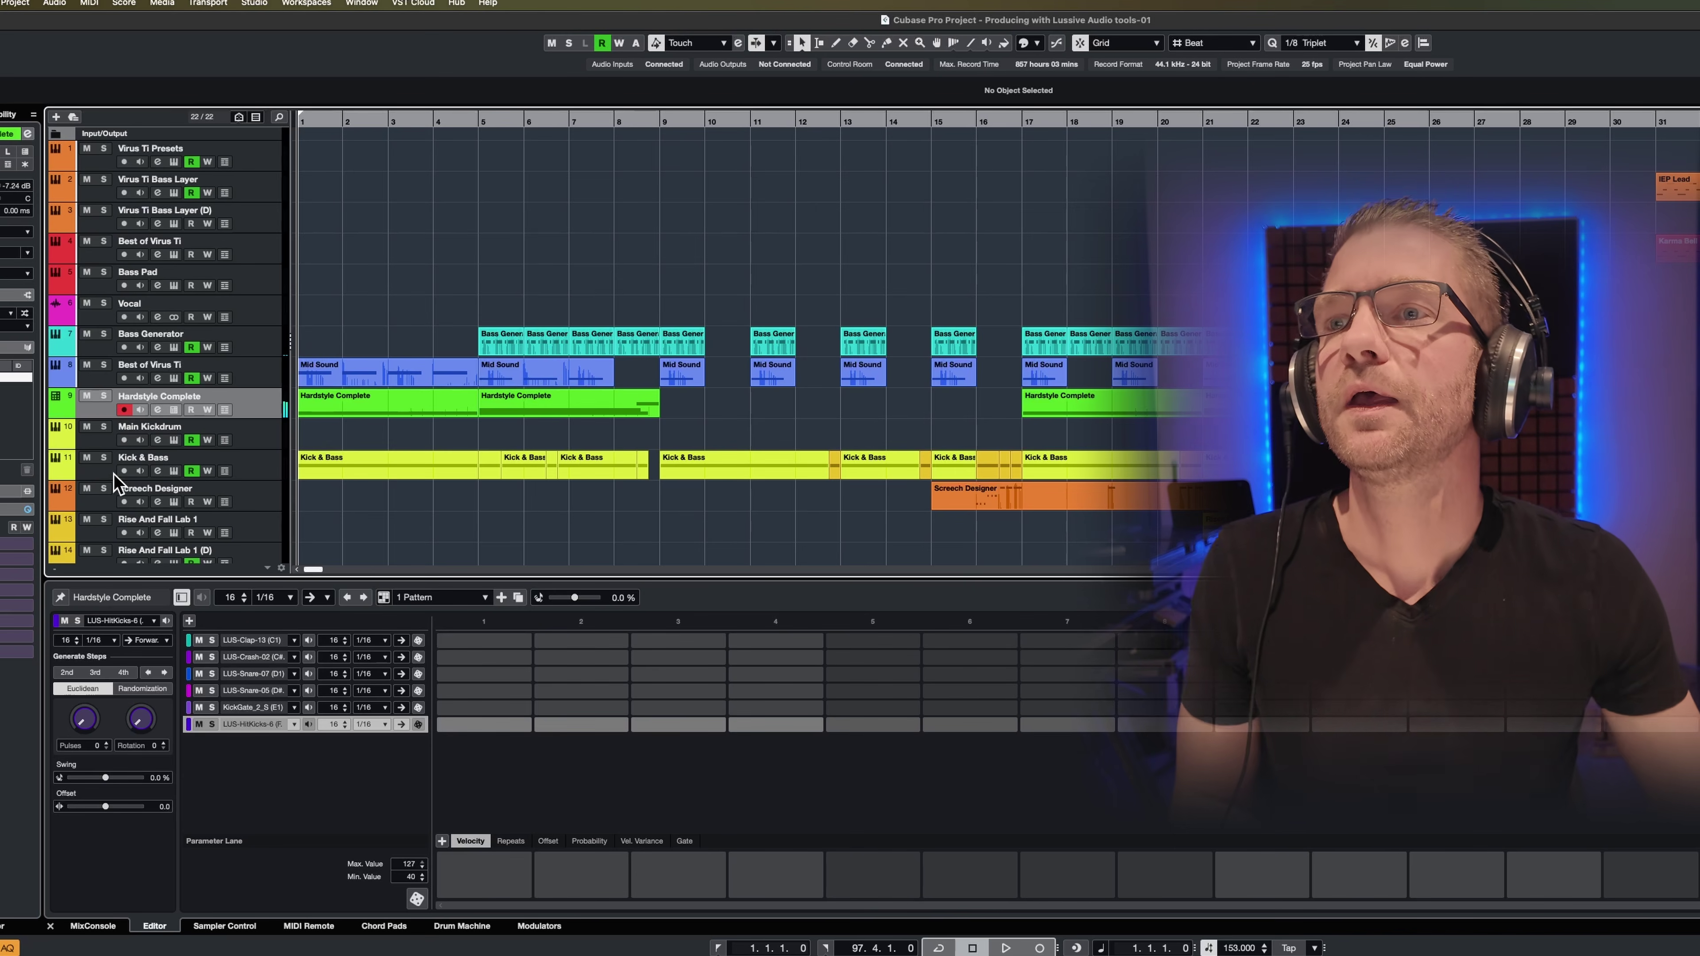
- Open the Kick & Bass track's Kontakt instrument beside the track list and play the arrangement from the start
left_click(248, 470)
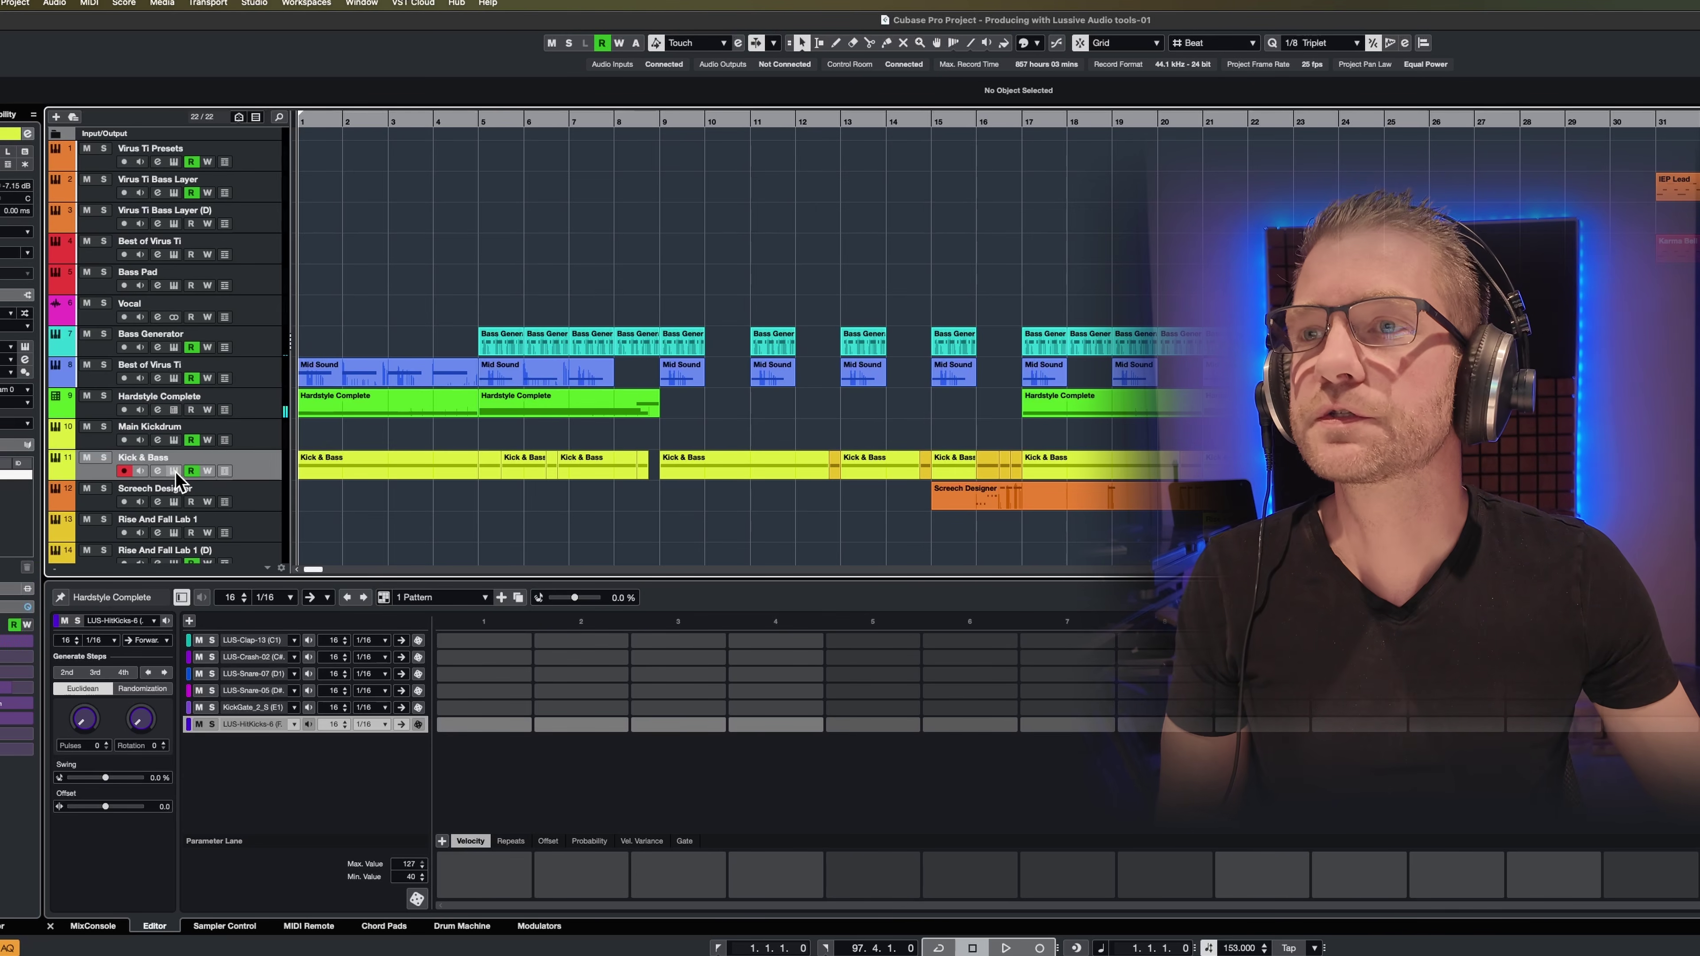
left_click(175, 471)
left_click_drag(863, 77, 793, 96)
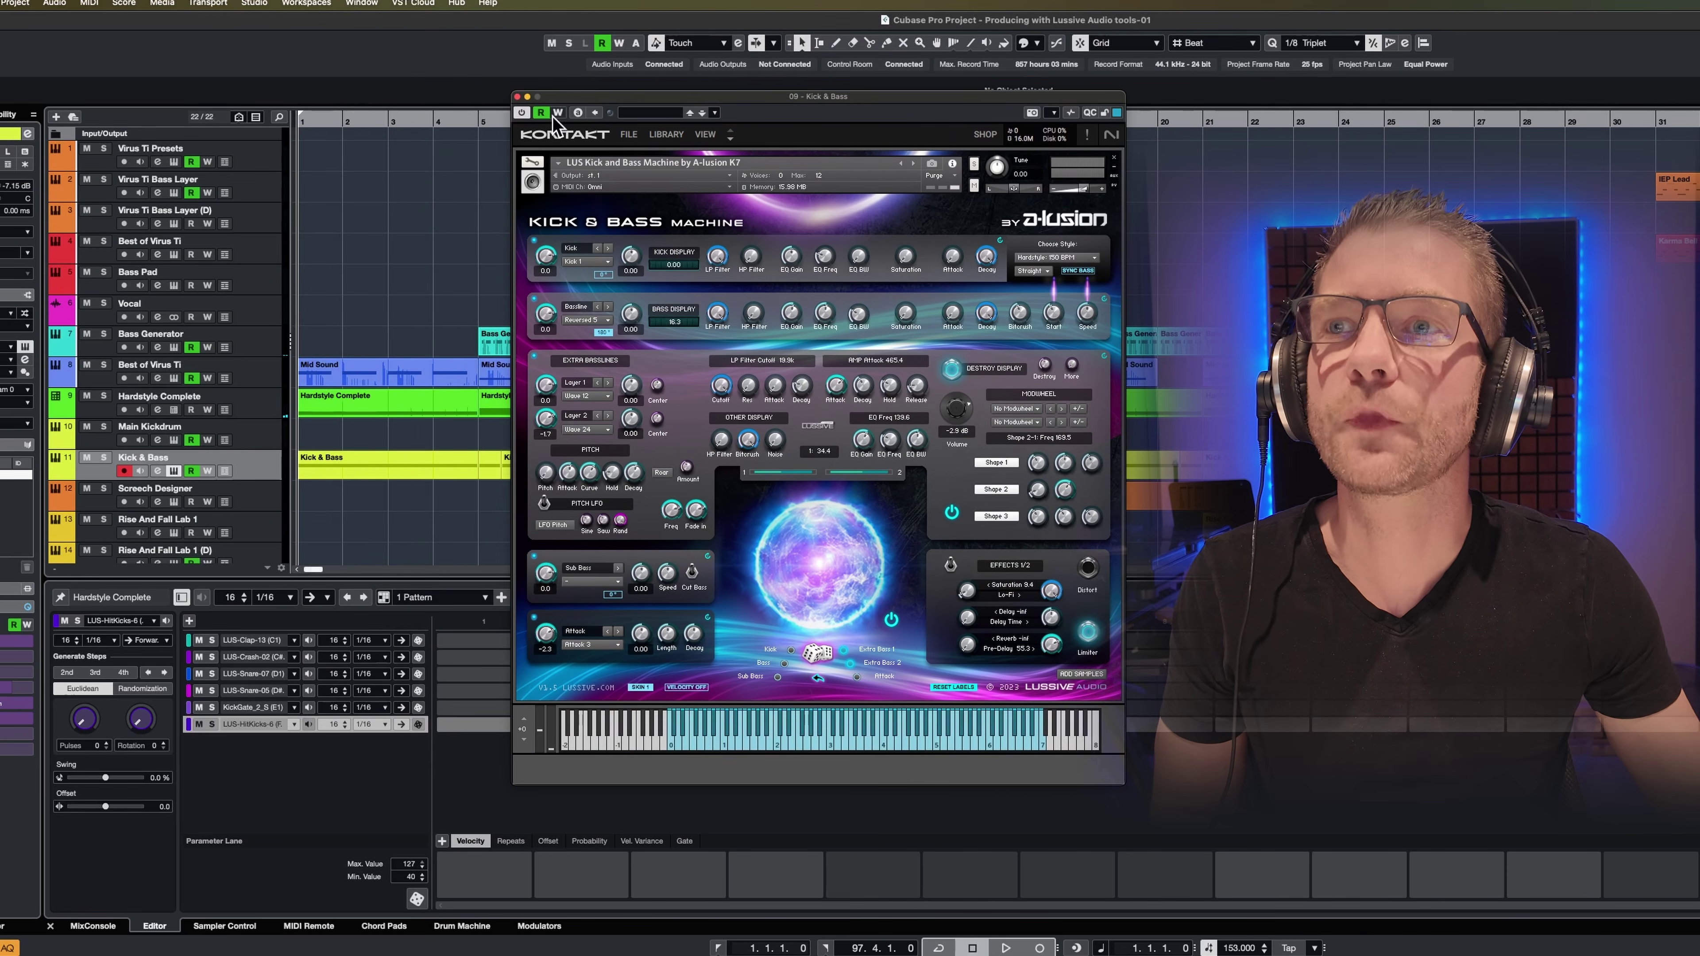
left_click_drag(858, 98, 815, 96)
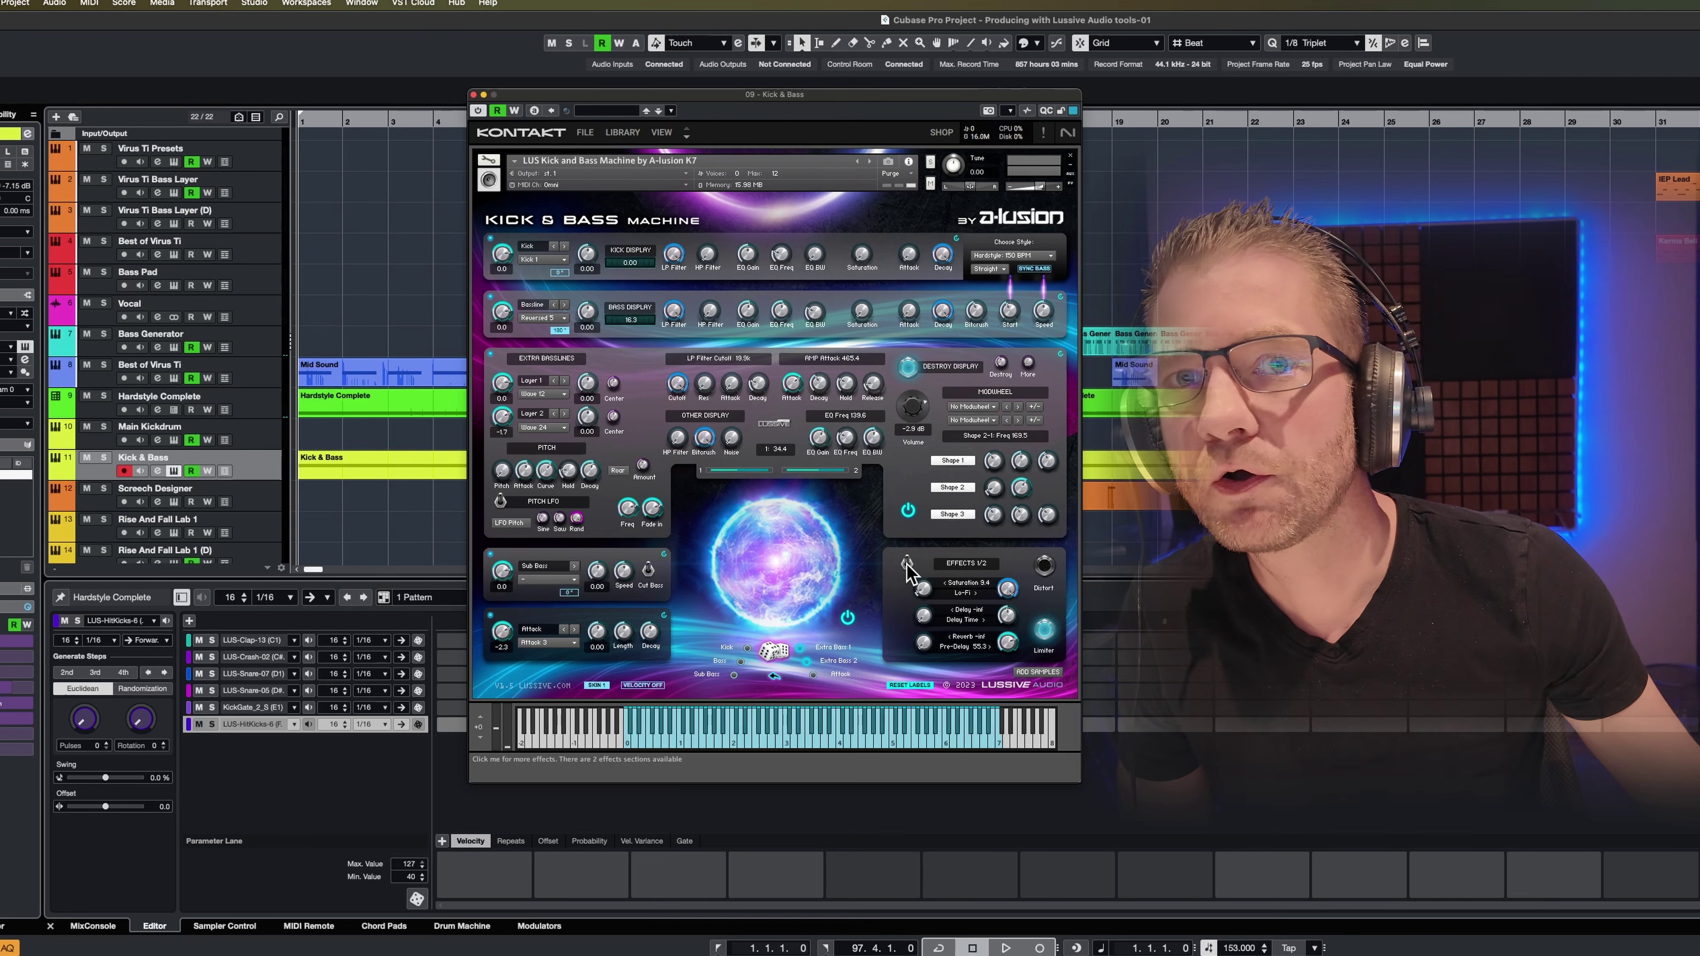
left_click(308, 121)
key("space")
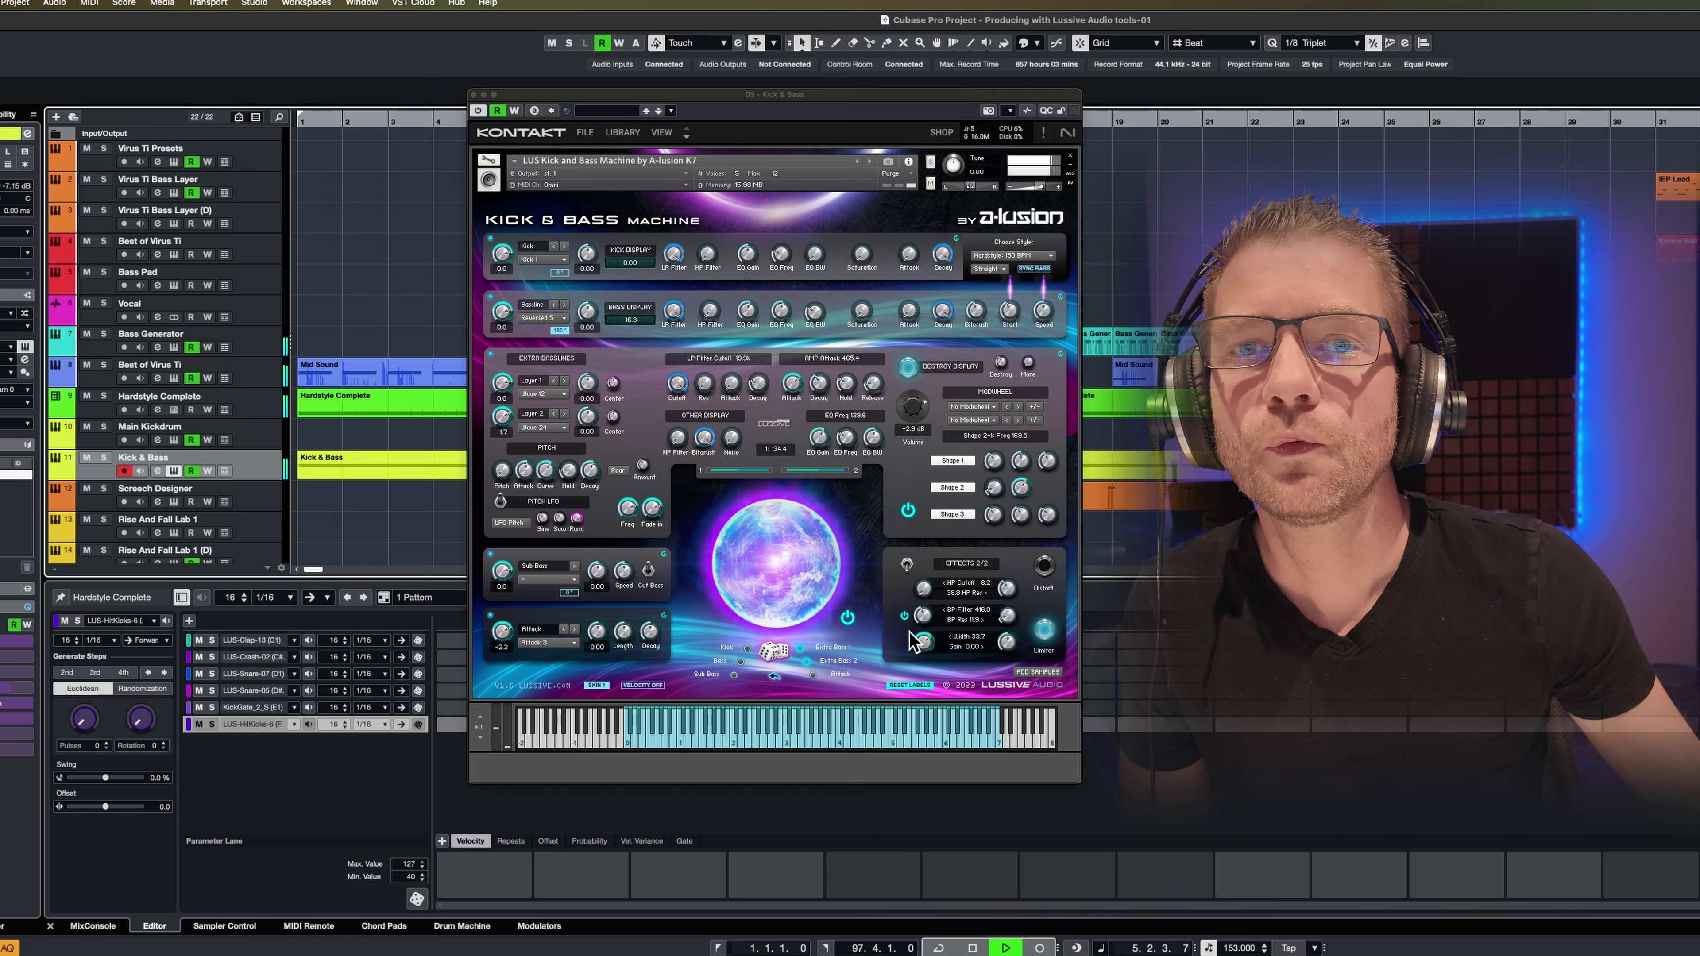
- Show the used automation of the Kick & Bass track and close its instrument window
right_click(276, 471)
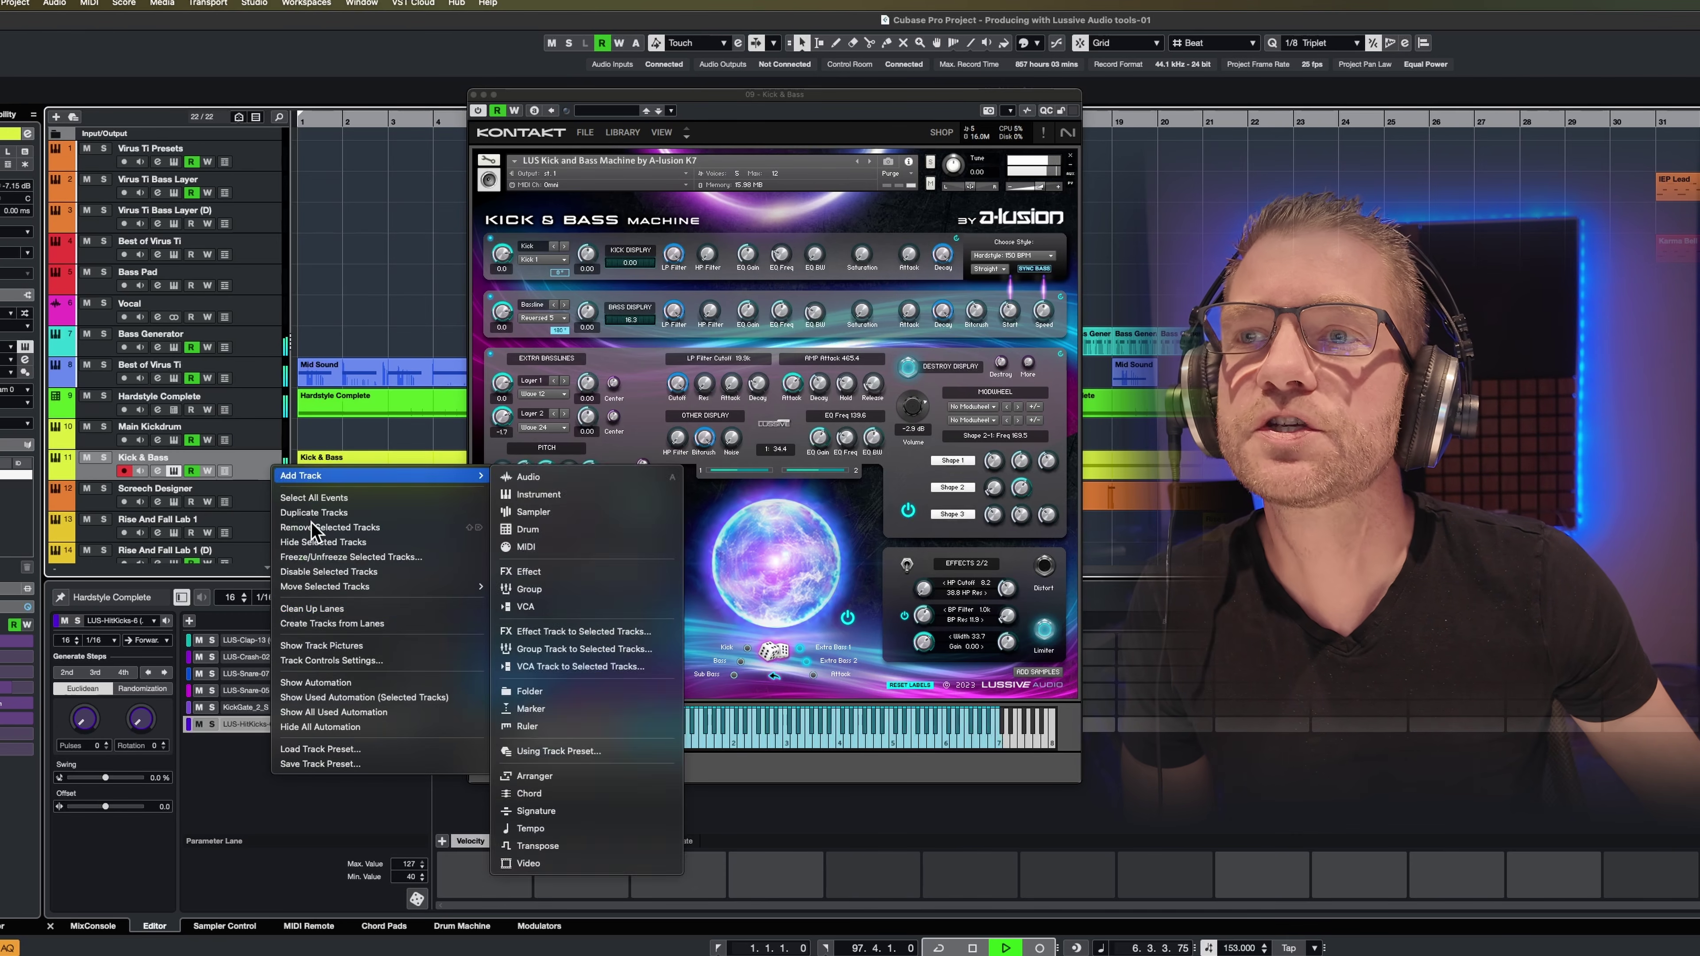
left_click(347, 698)
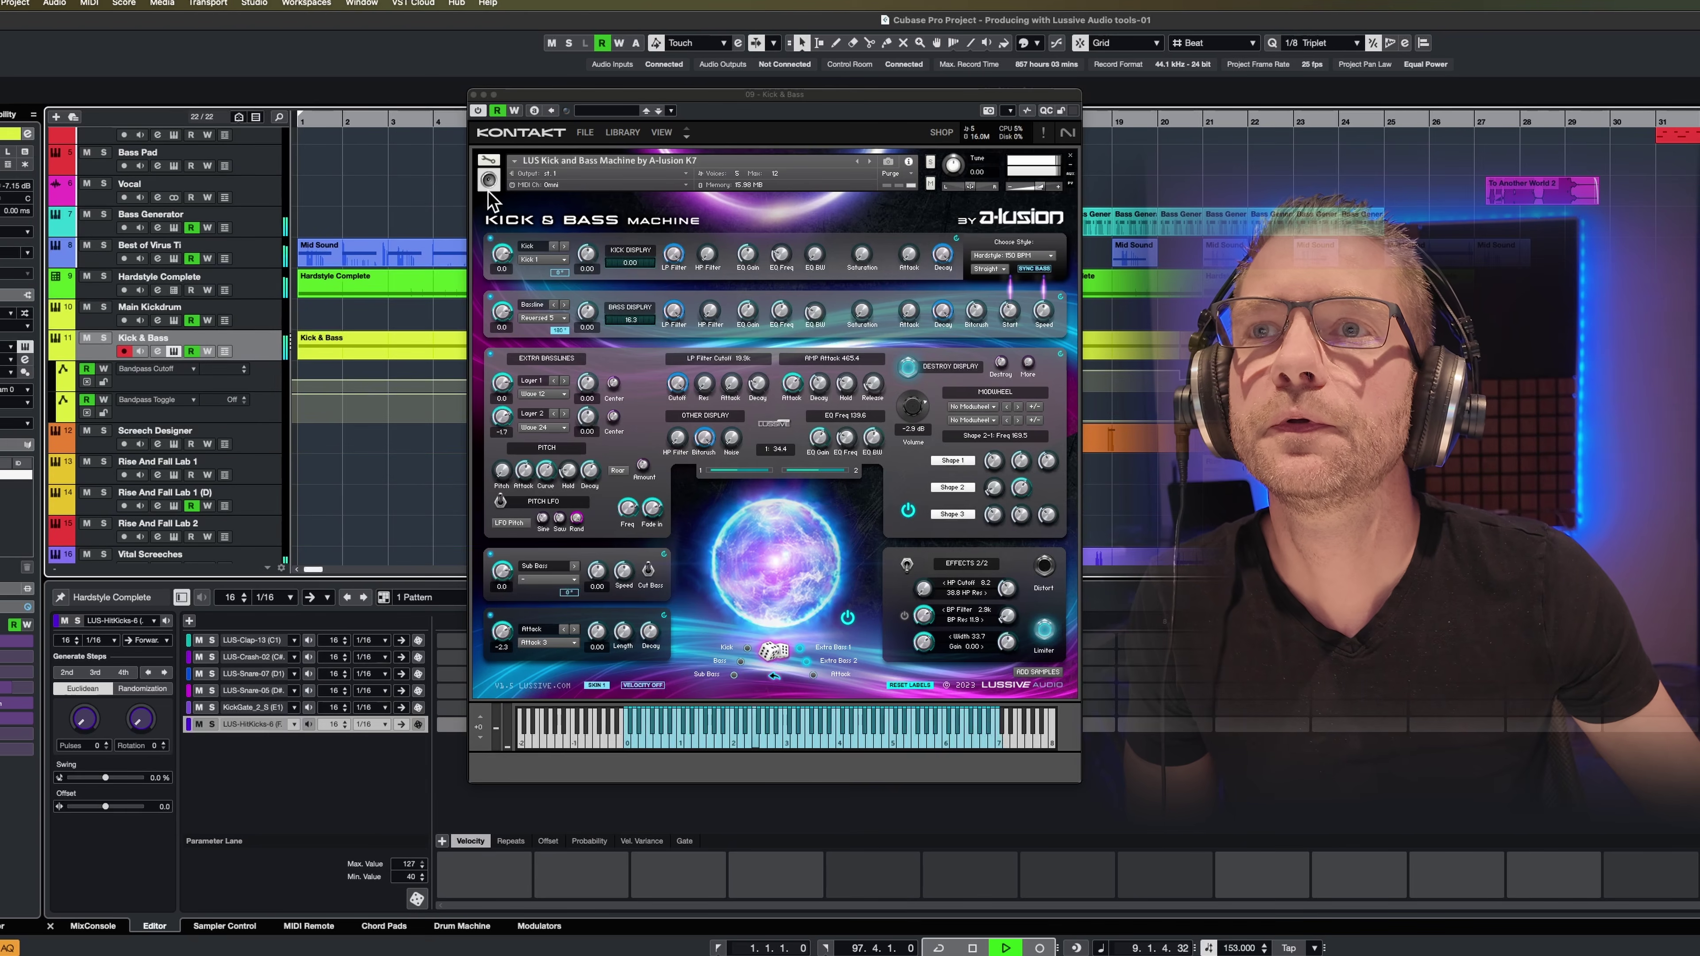
left_click(474, 95)
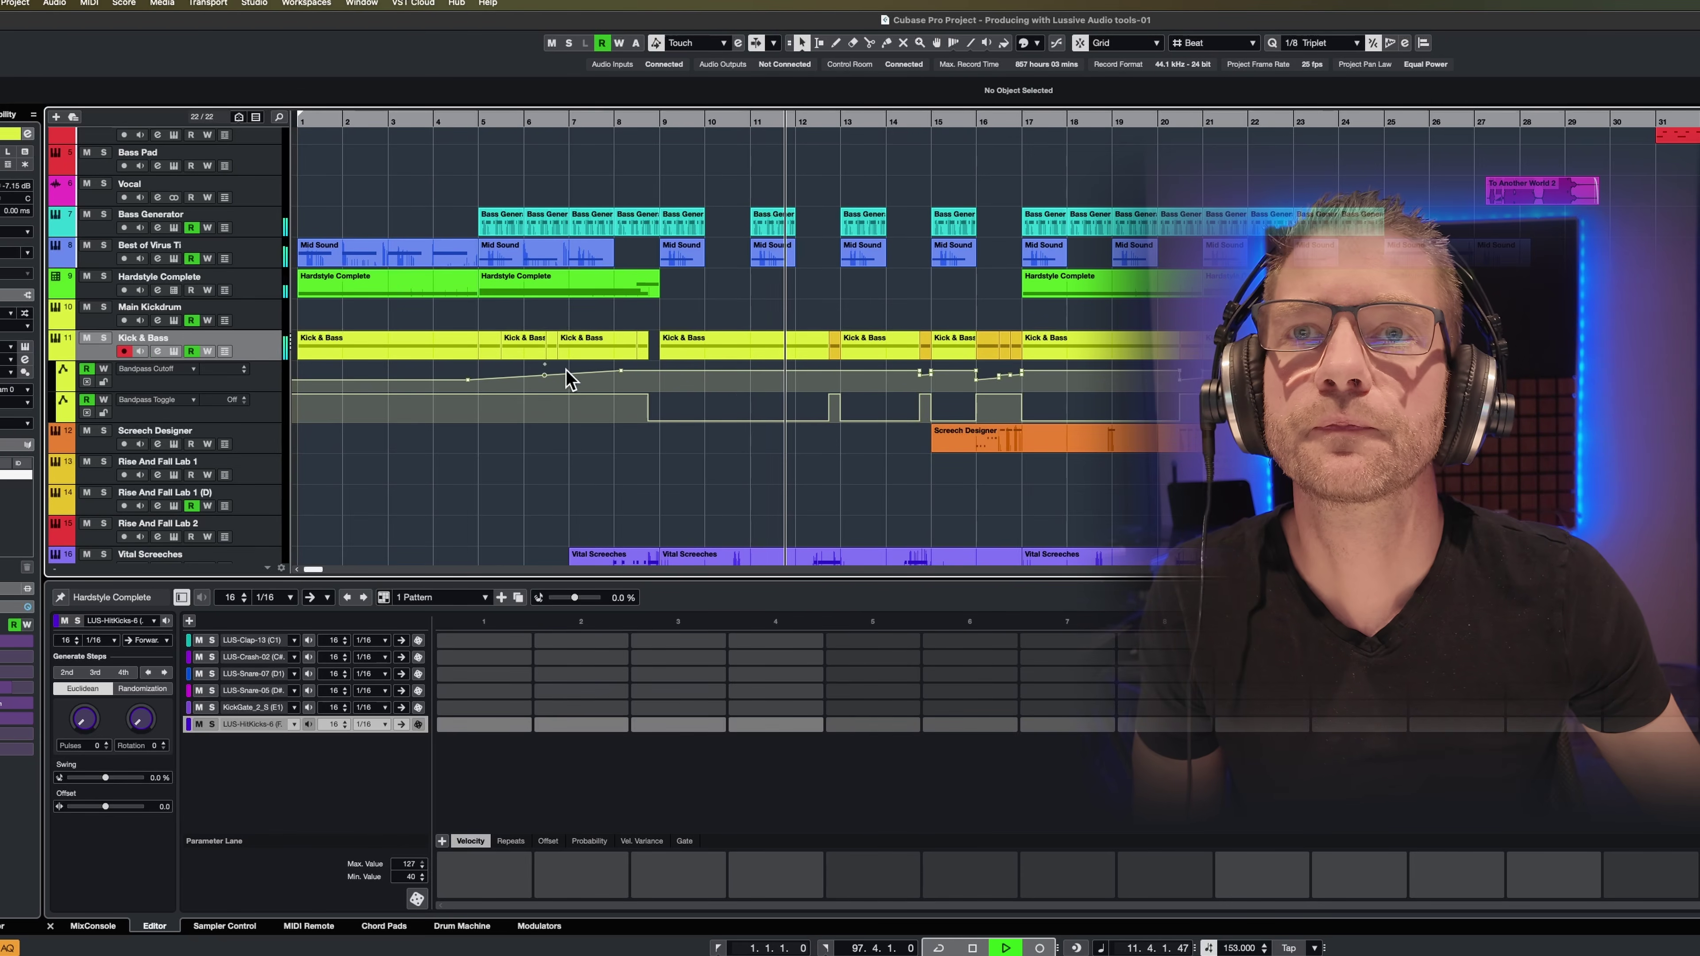
- Toggle solo on the Kick & Bass track during playback to compare it with the full mix
left_click(104, 338)
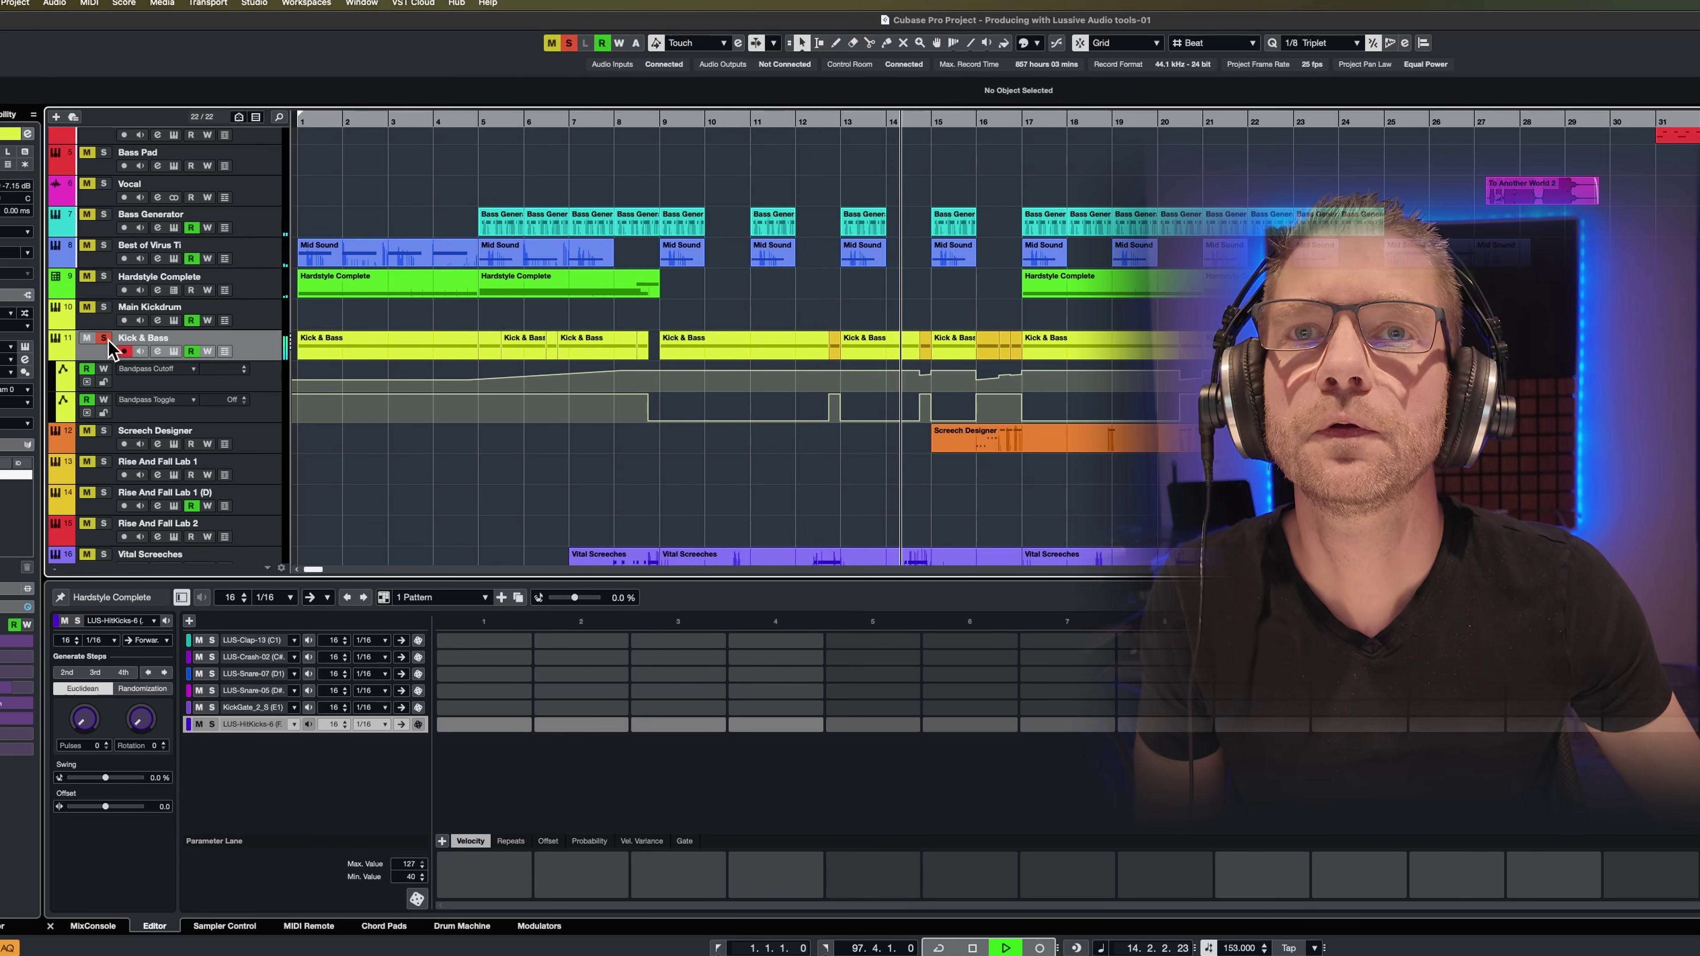
left_click(107, 340)
left_click(104, 339)
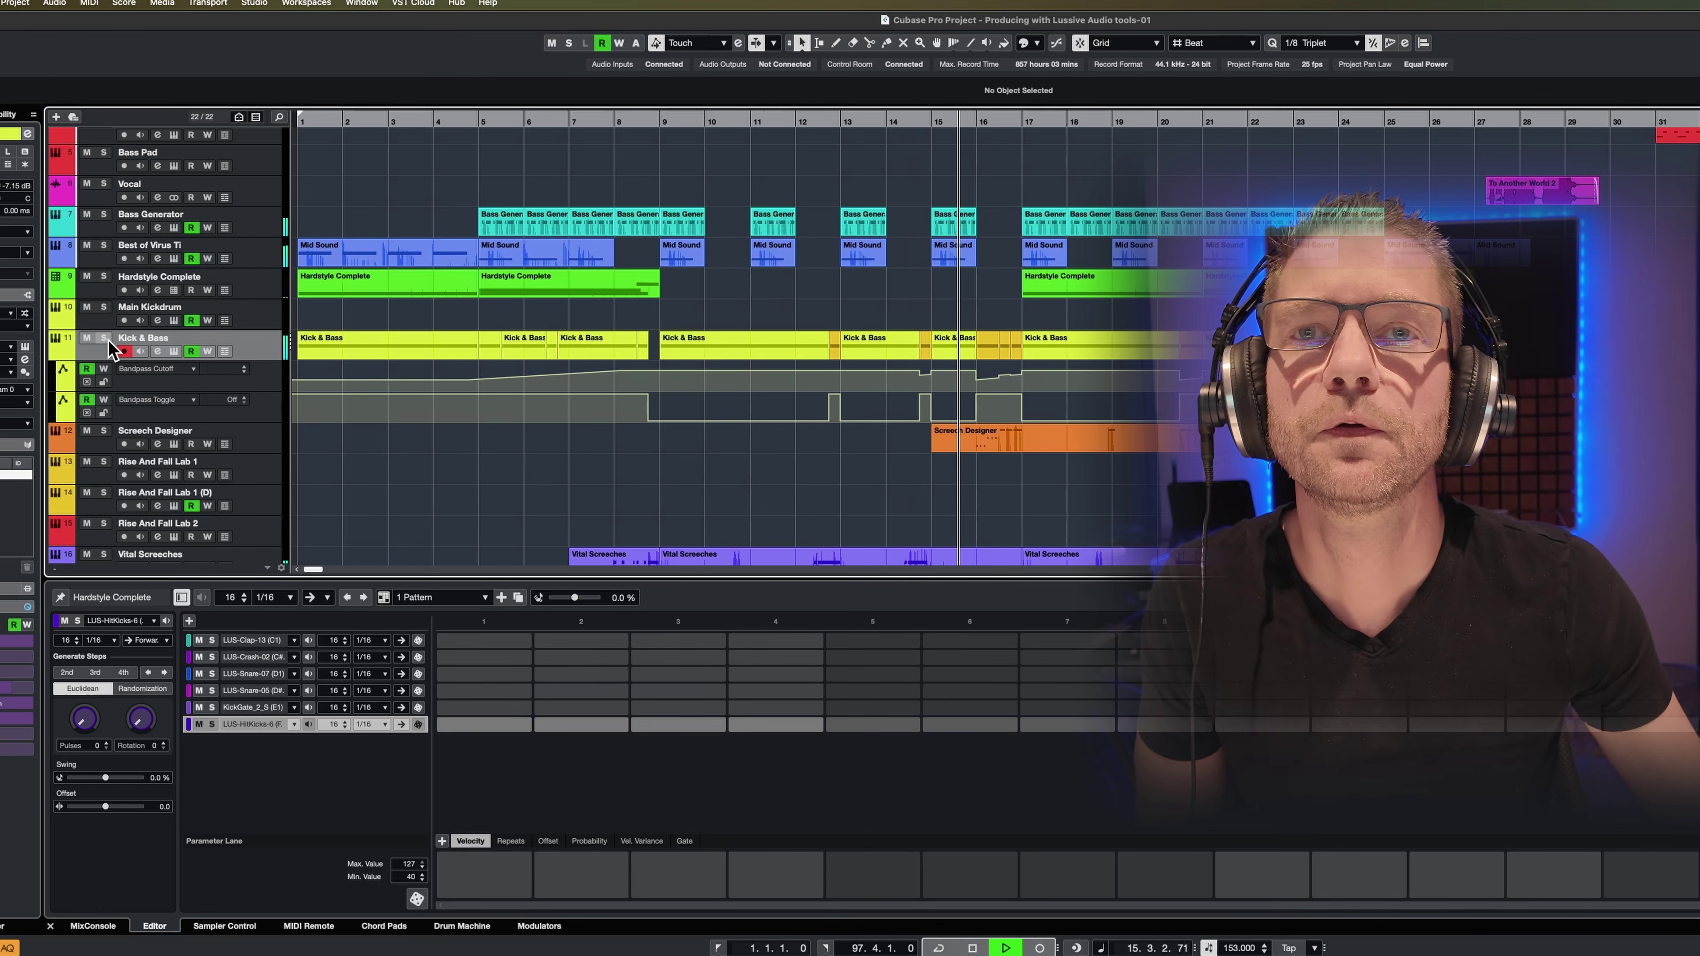
left_click(108, 340)
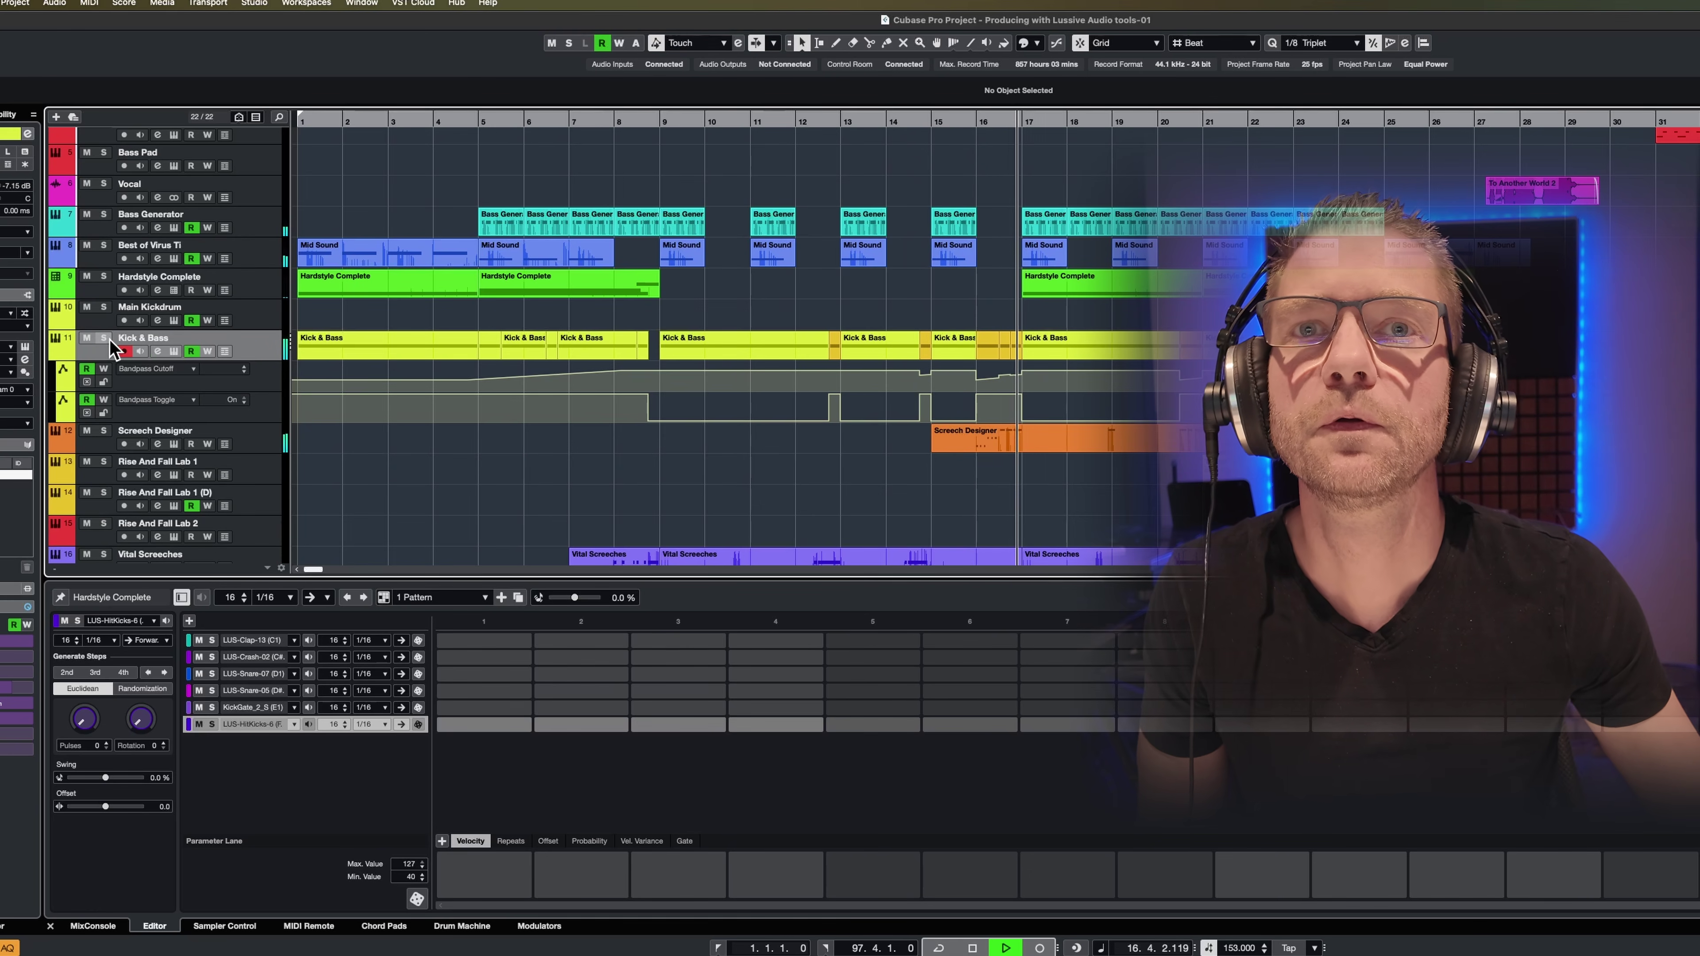
- Audition the Vital Screeches track in solo with its Vital instrument shown, close the instrument window, and turn solo off
key("space")
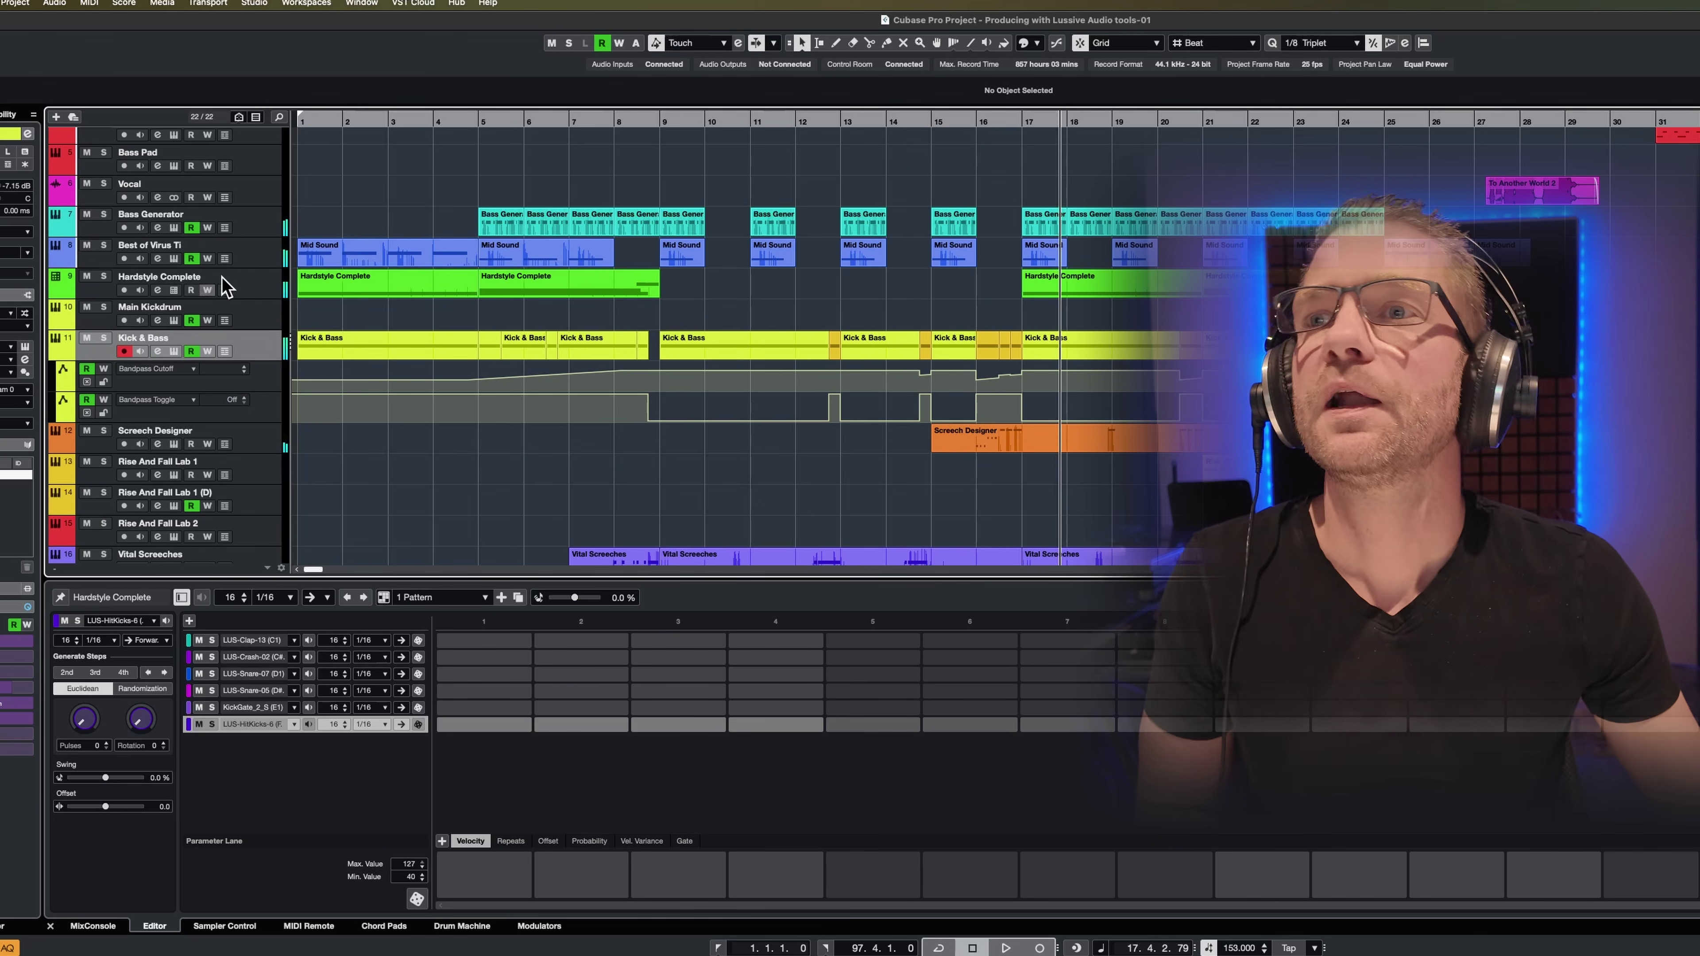
left_click(360, 285)
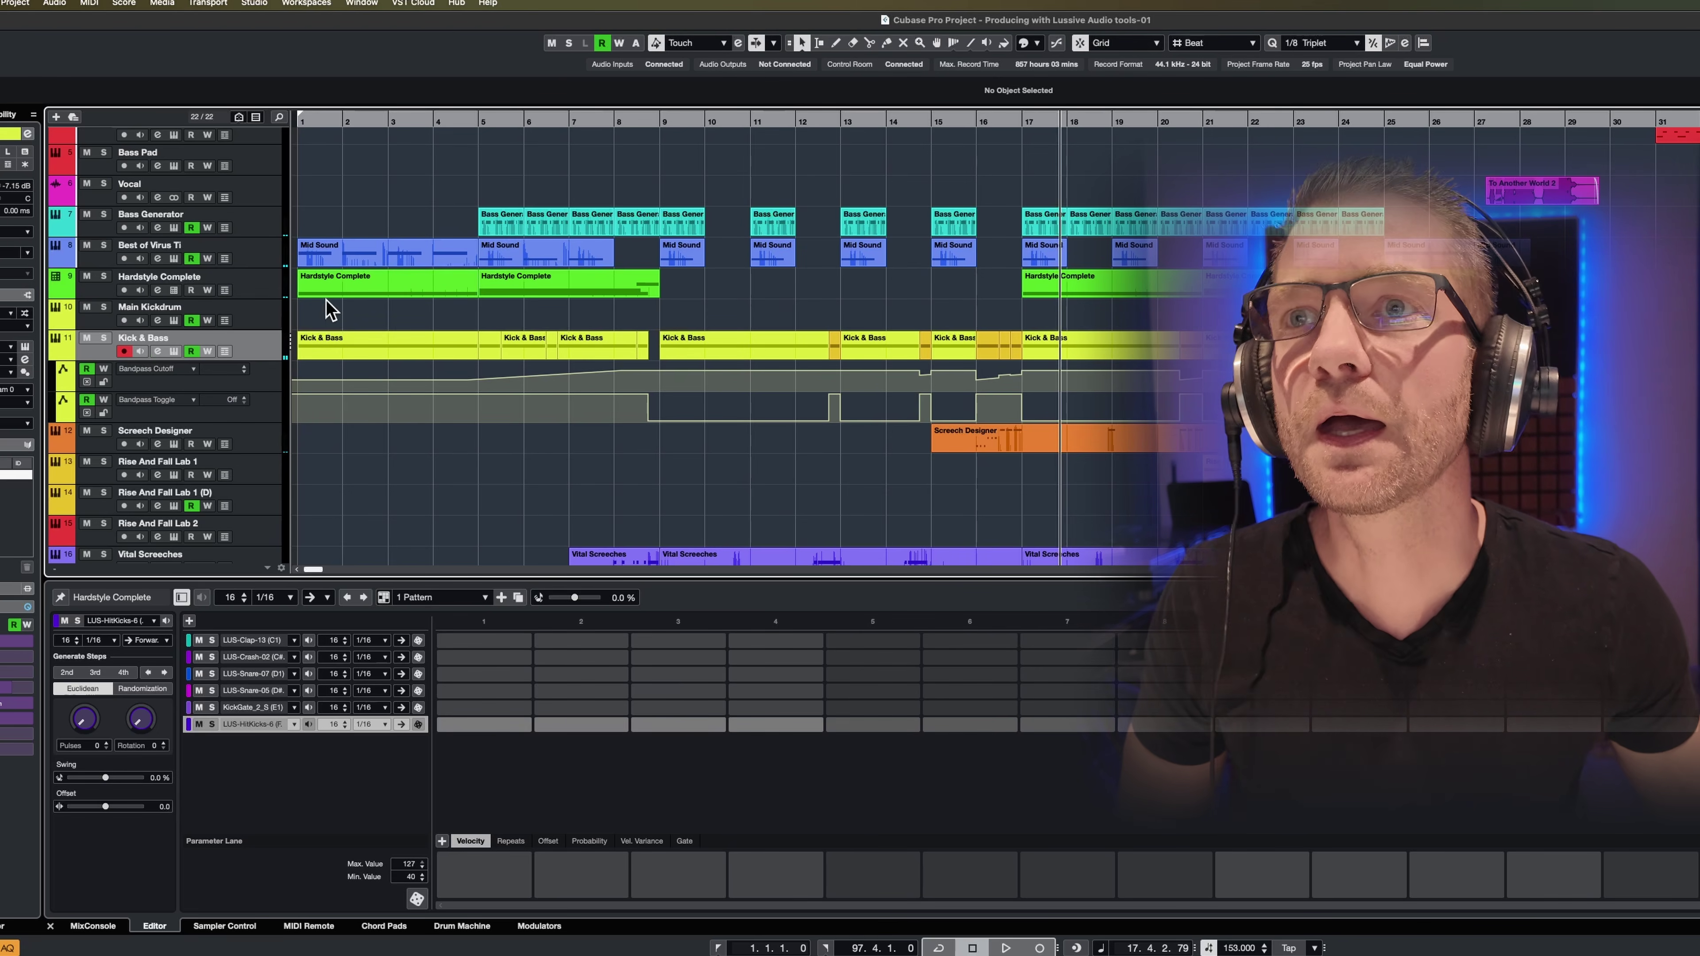
scroll(485, 400, "down", 2)
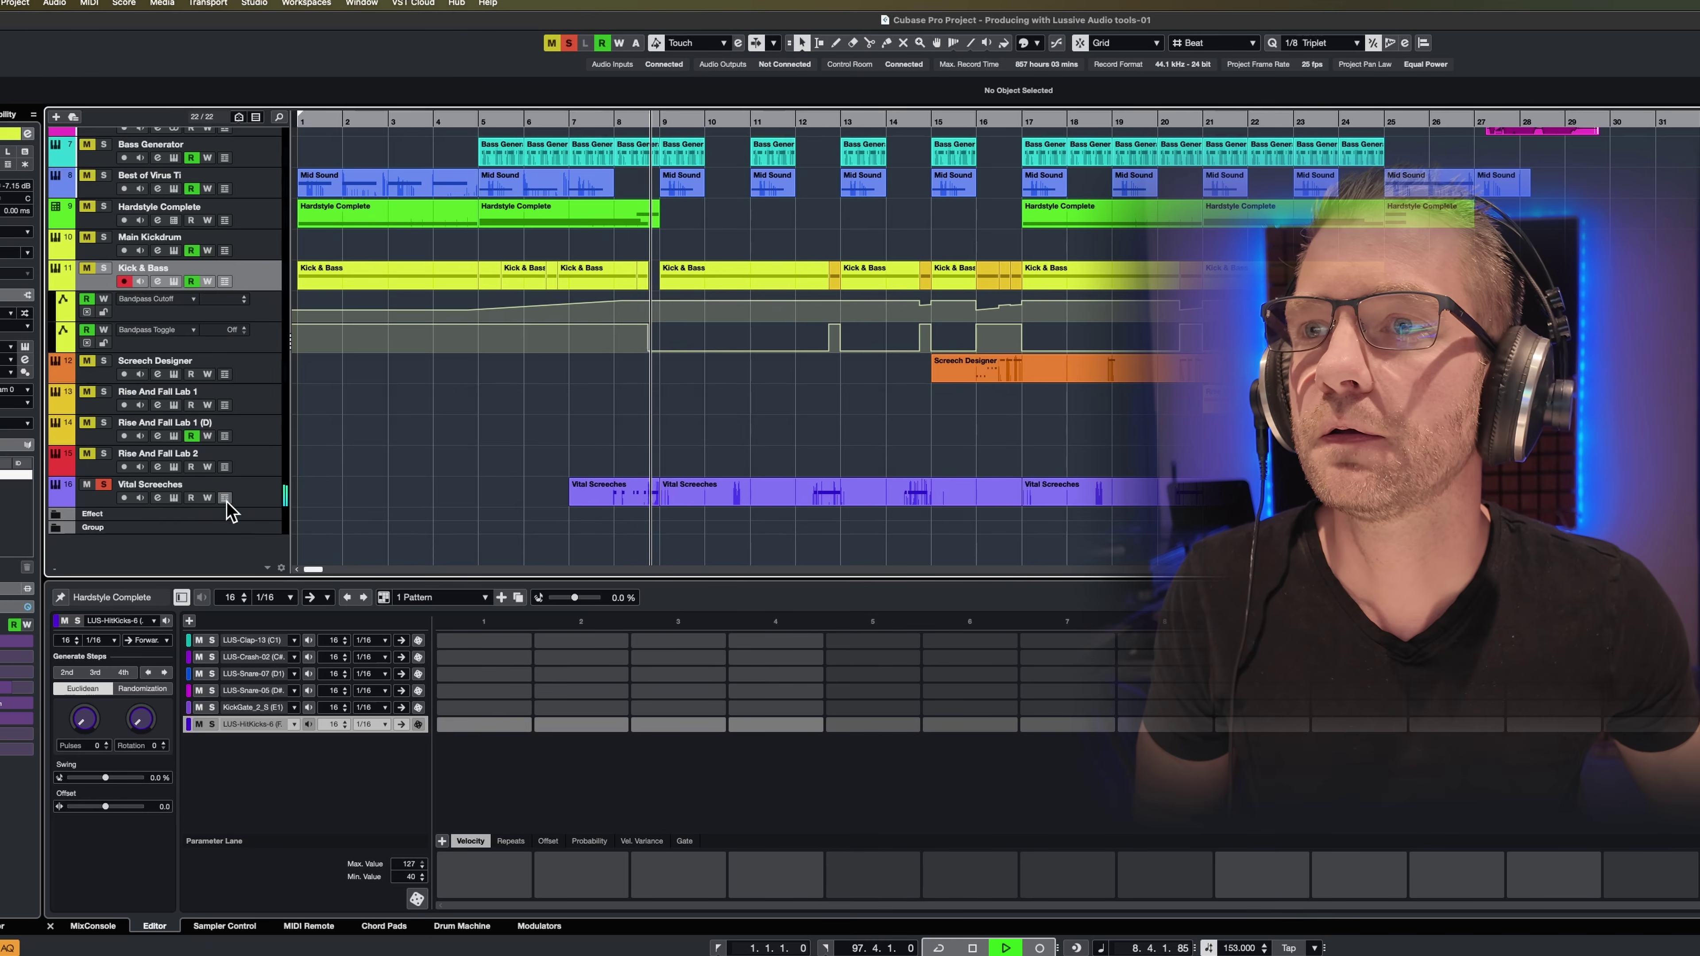
left_click(175, 498)
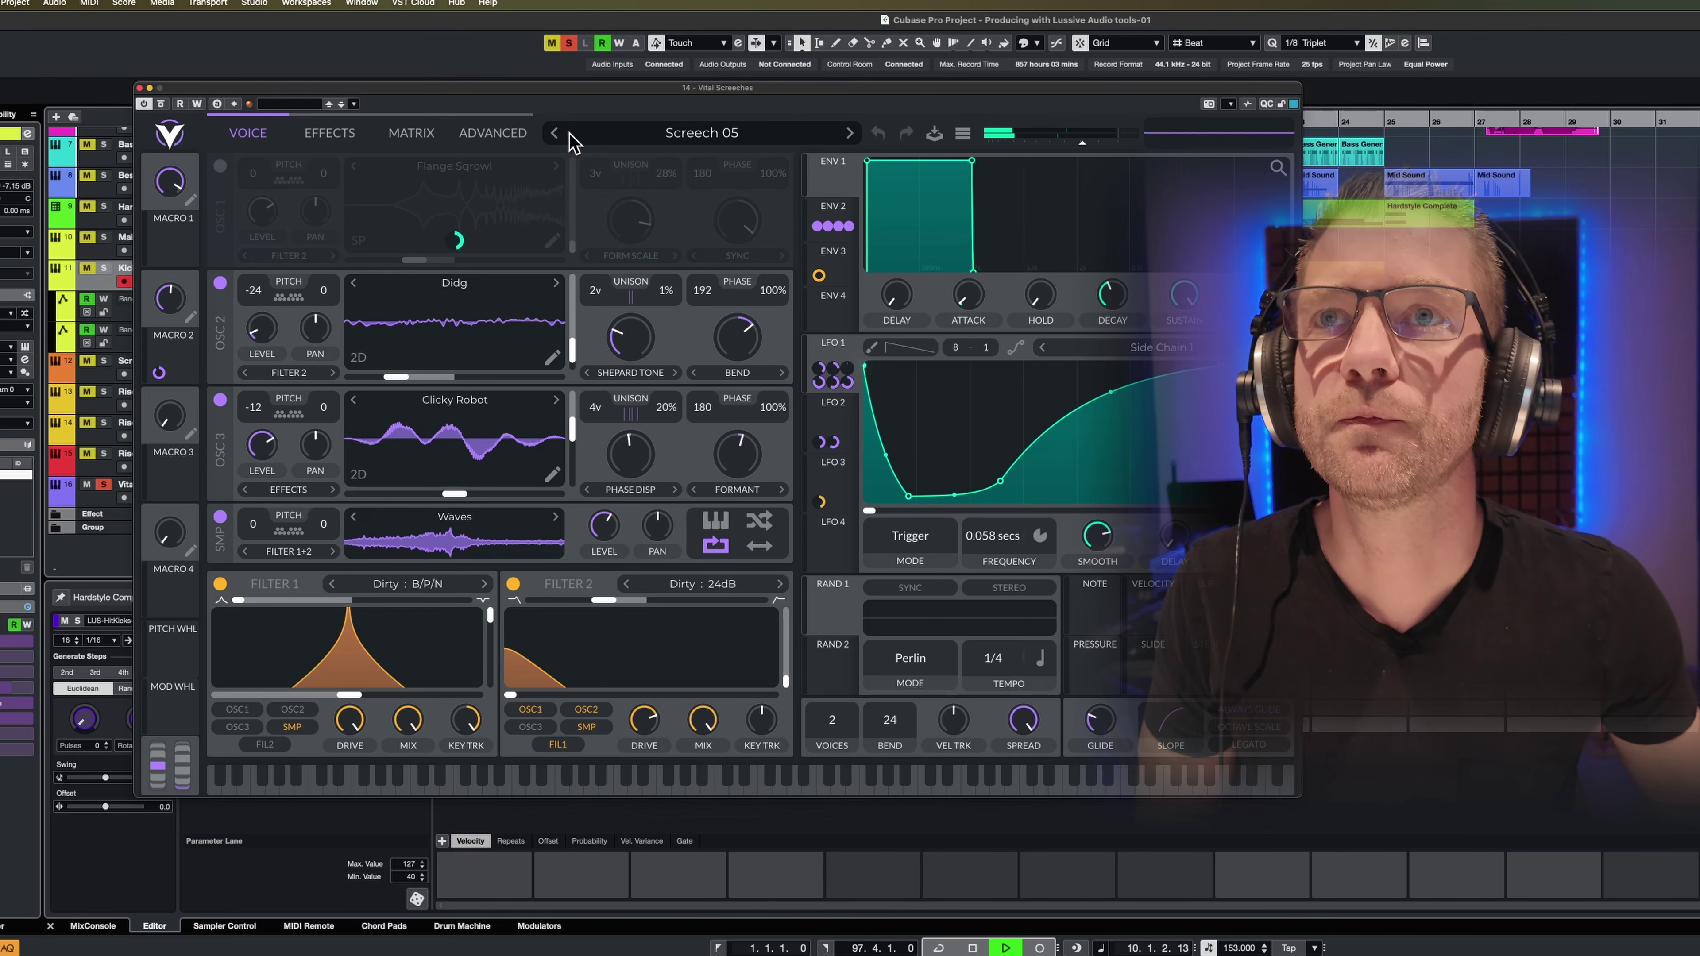
left_click_drag(606, 99, 484, 128)
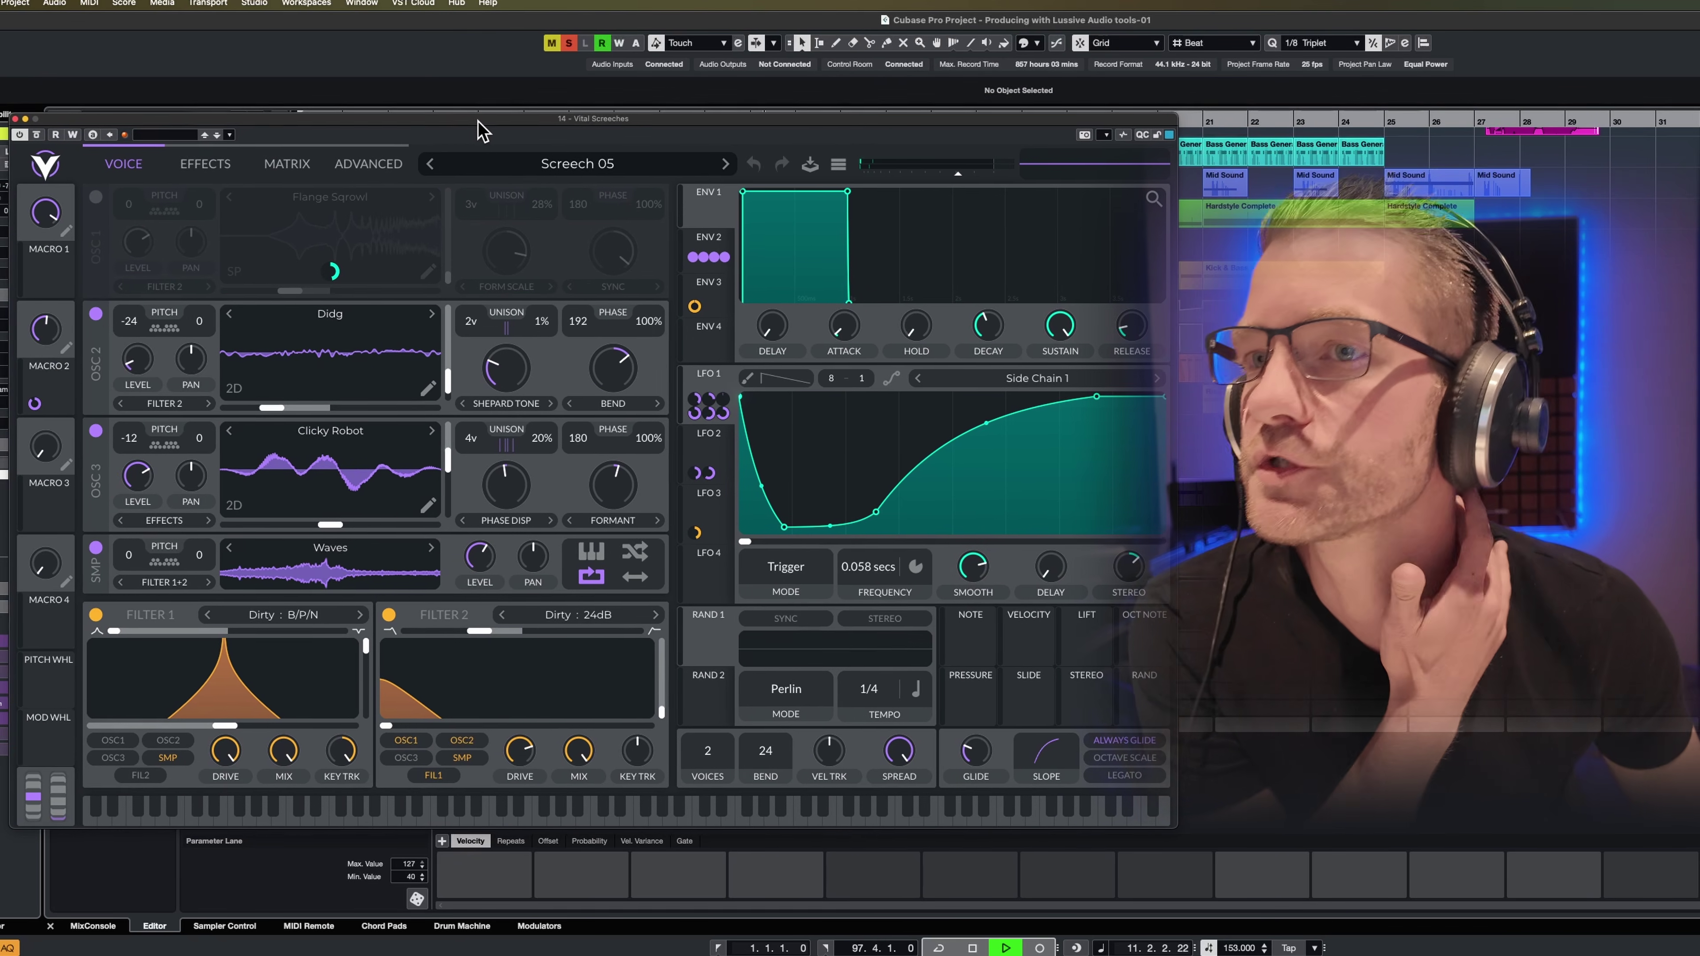
left_click_drag(484, 128, 445, 125)
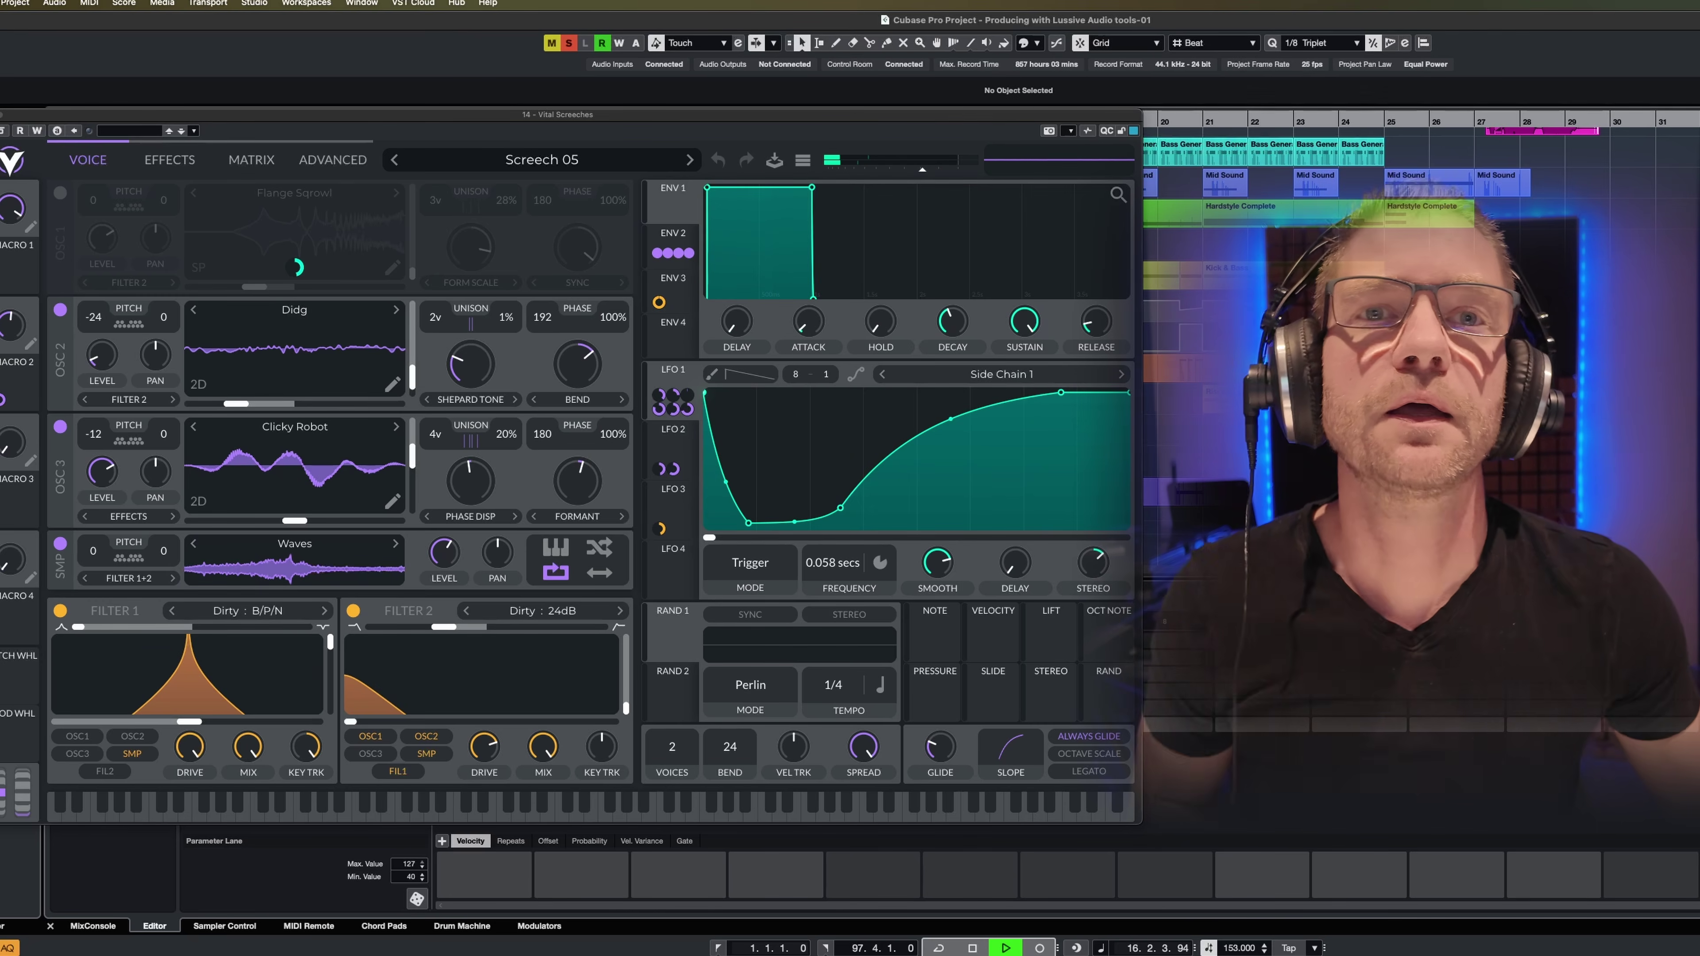
key("super+w")
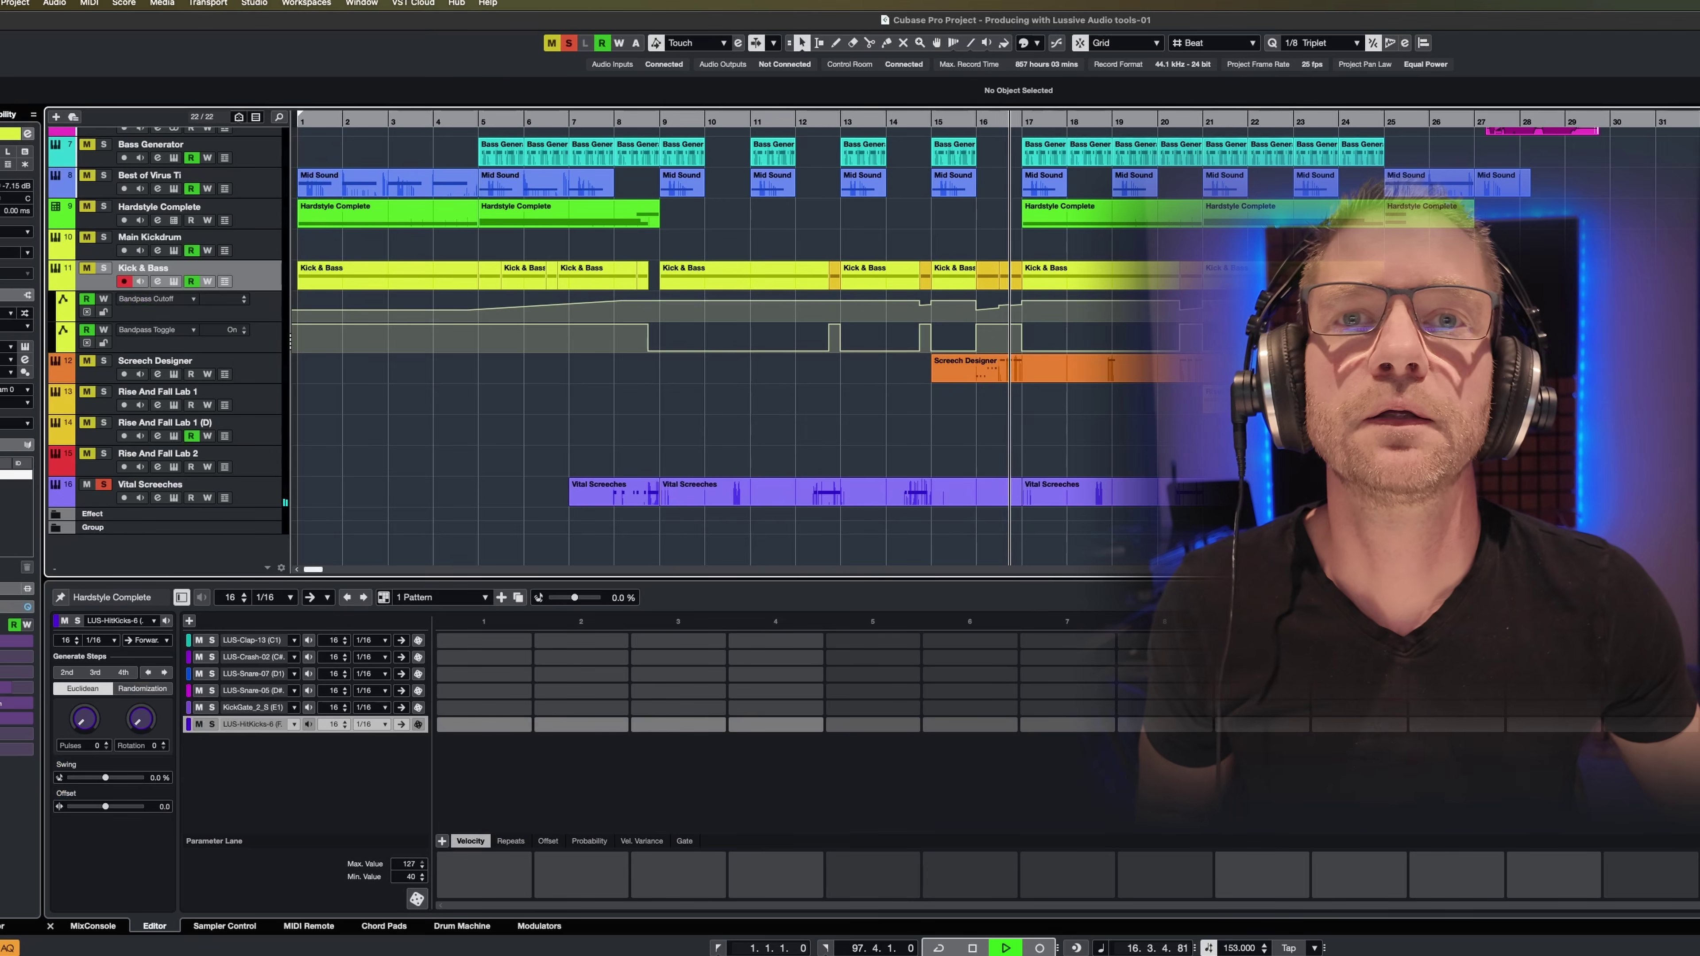
left_click(104, 484)
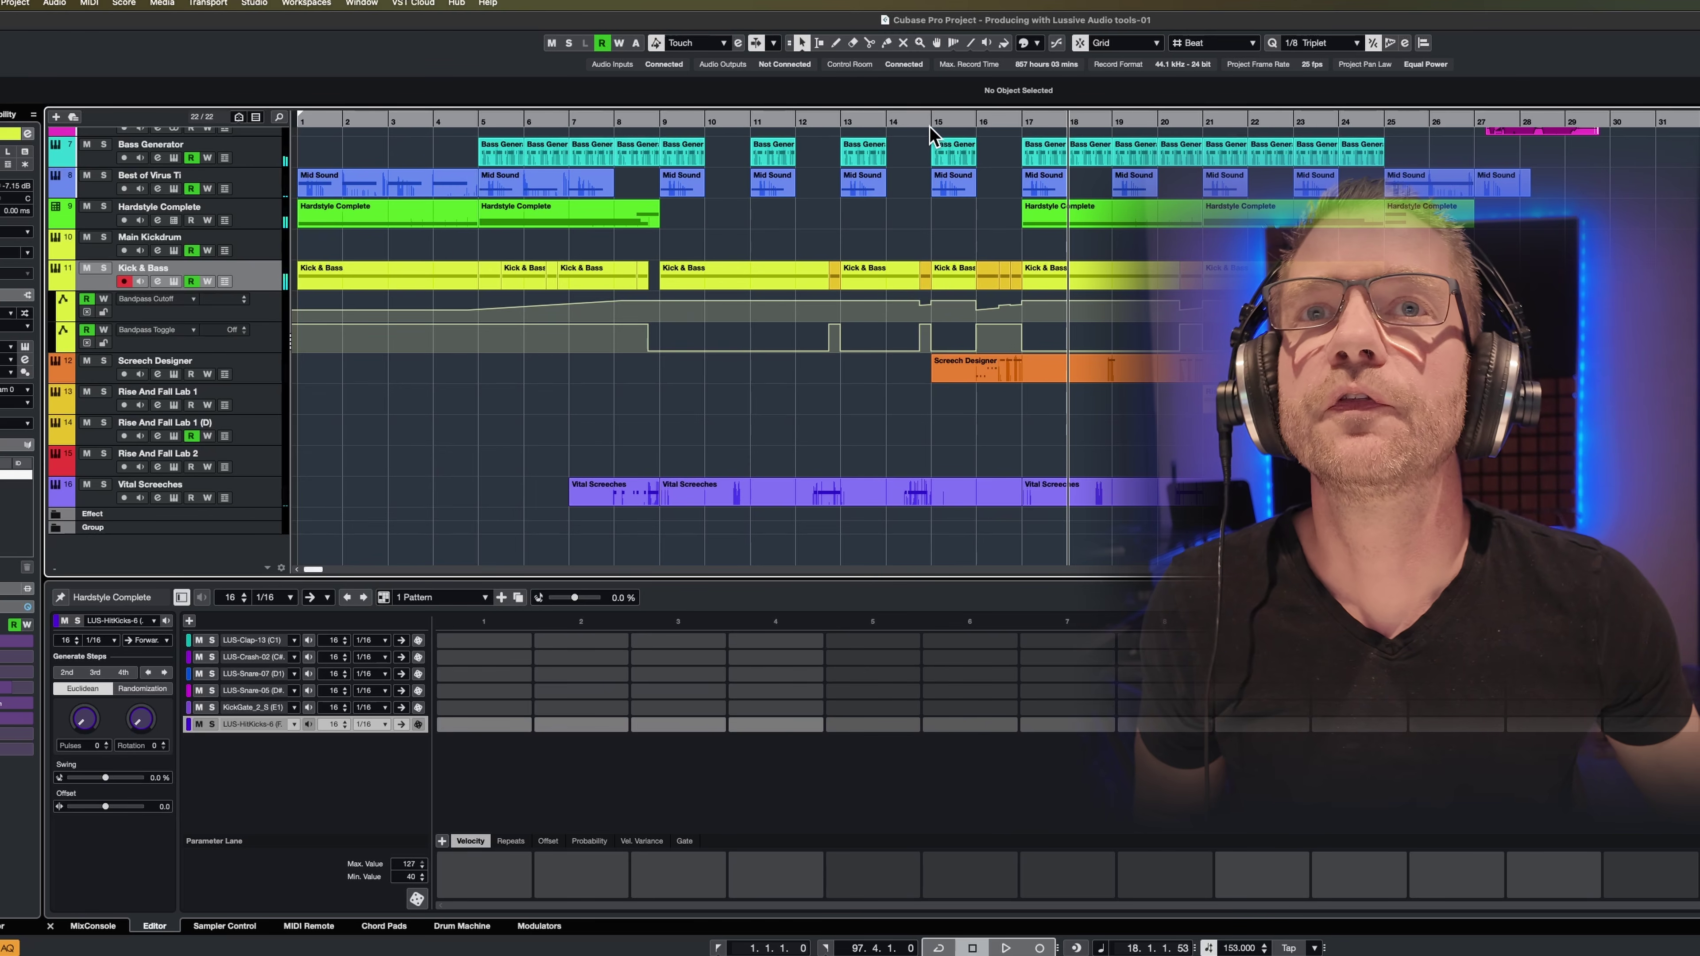
- Inspect the Screech Designer track's Kontakt instrument, audition the track in solo from around bar 15, and unsolo it
left_click(961, 122)
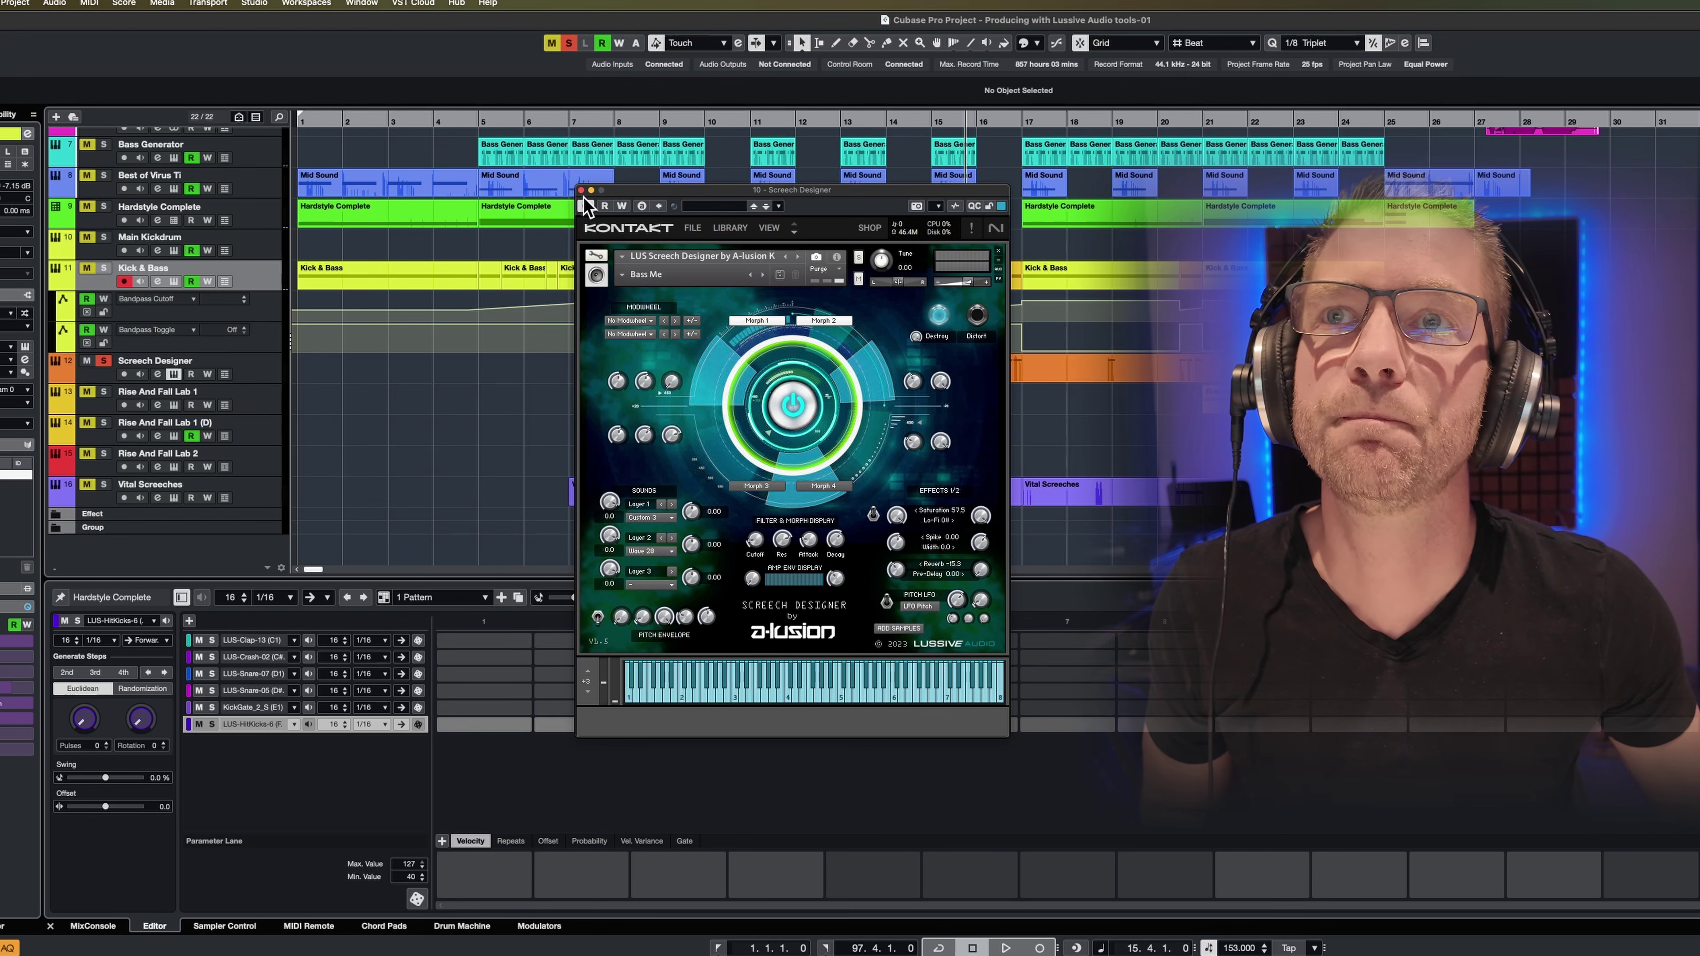
left_click(581, 190)
key("space")
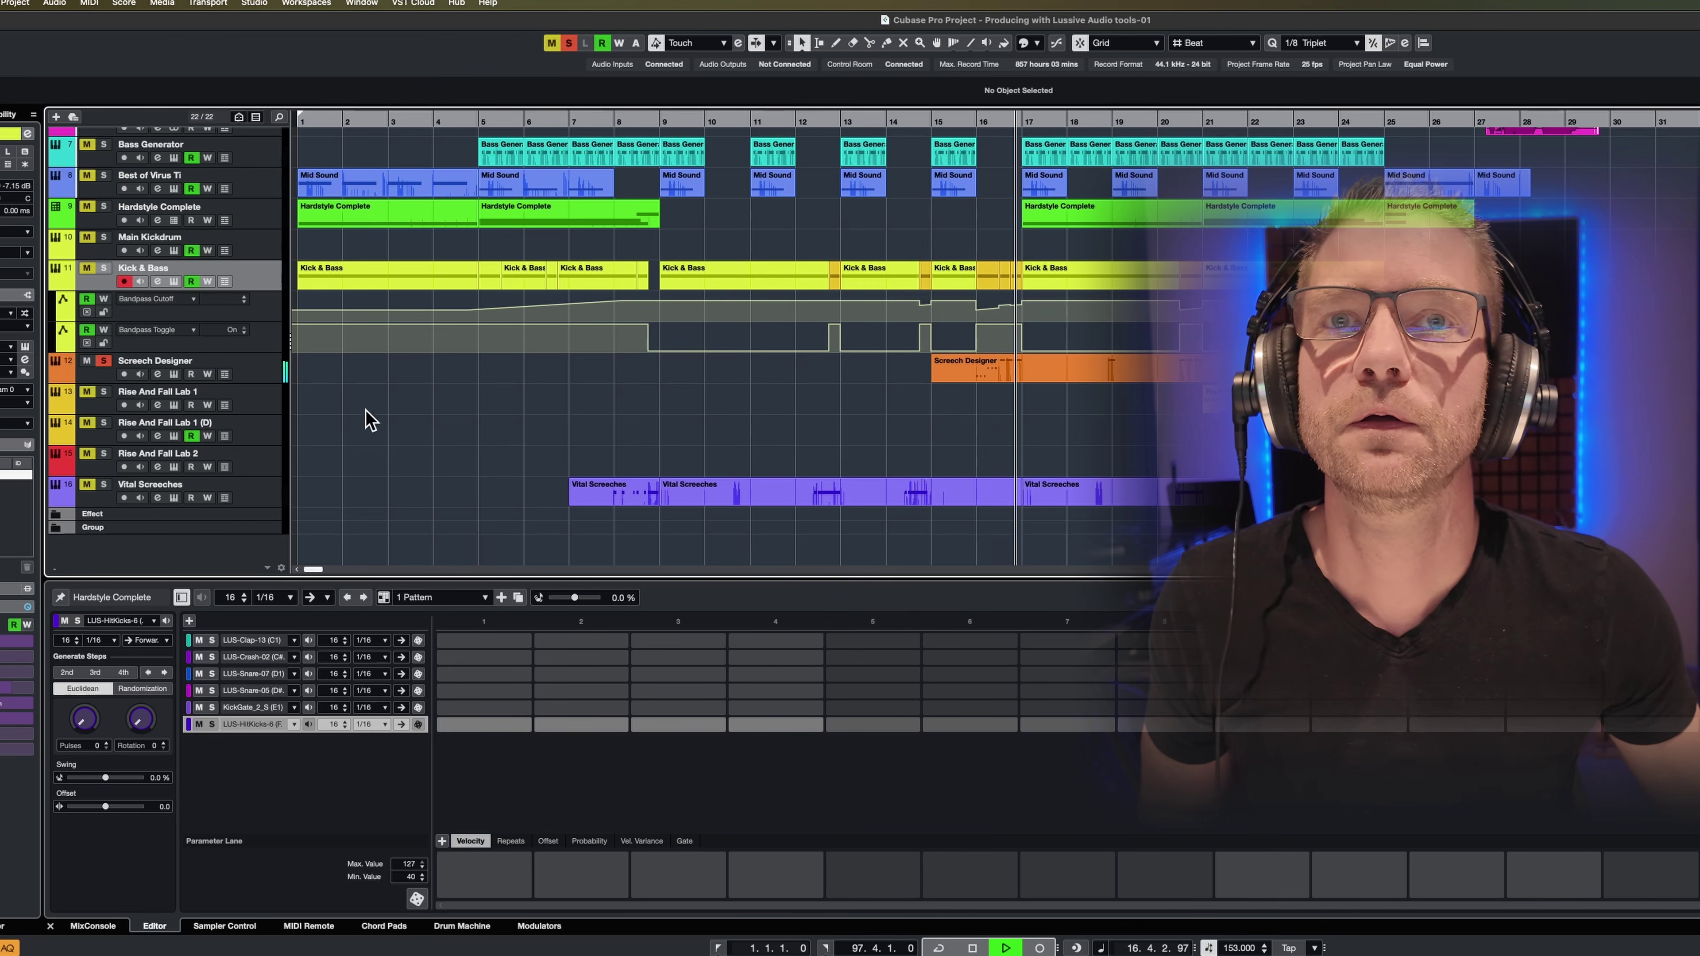
left_click(104, 361)
key("space")
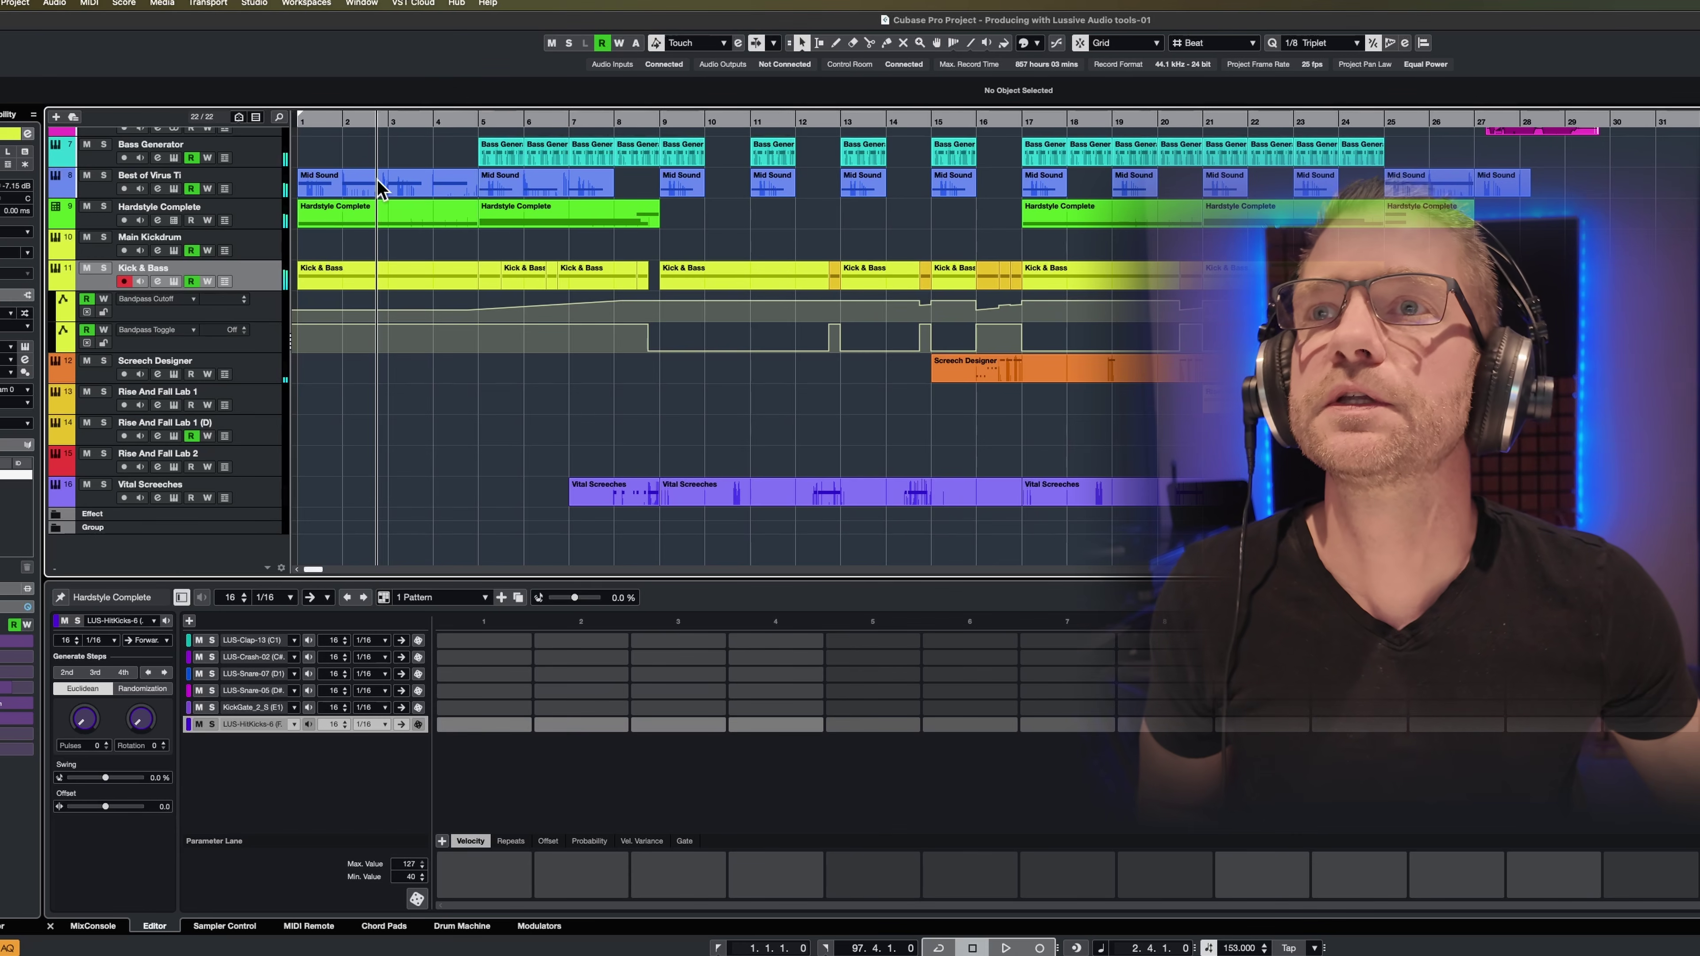
- Open the Bass Generator track's Kontakt instrument beside the arrangement, solo the track and play it from bar 5
scroll(420, 416, "up", 3)
left_click(173, 269)
left_click_drag(736, 153, 291, 139)
left_click_drag(456, 126, 1262, 187)
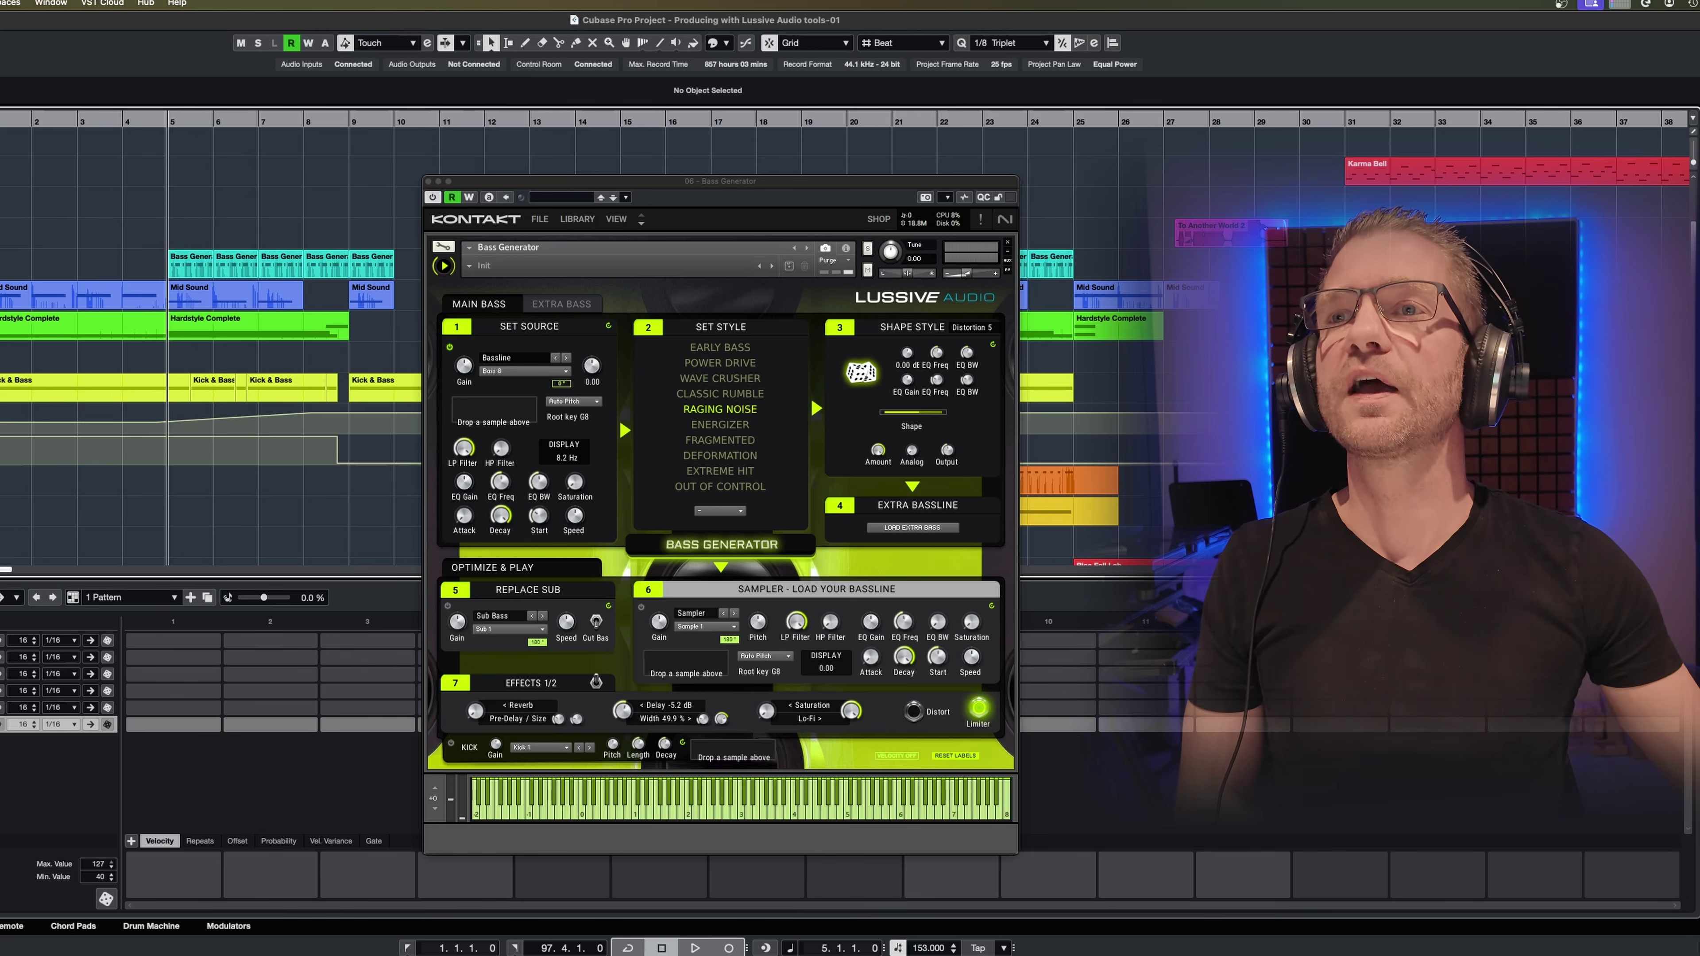
key("space")
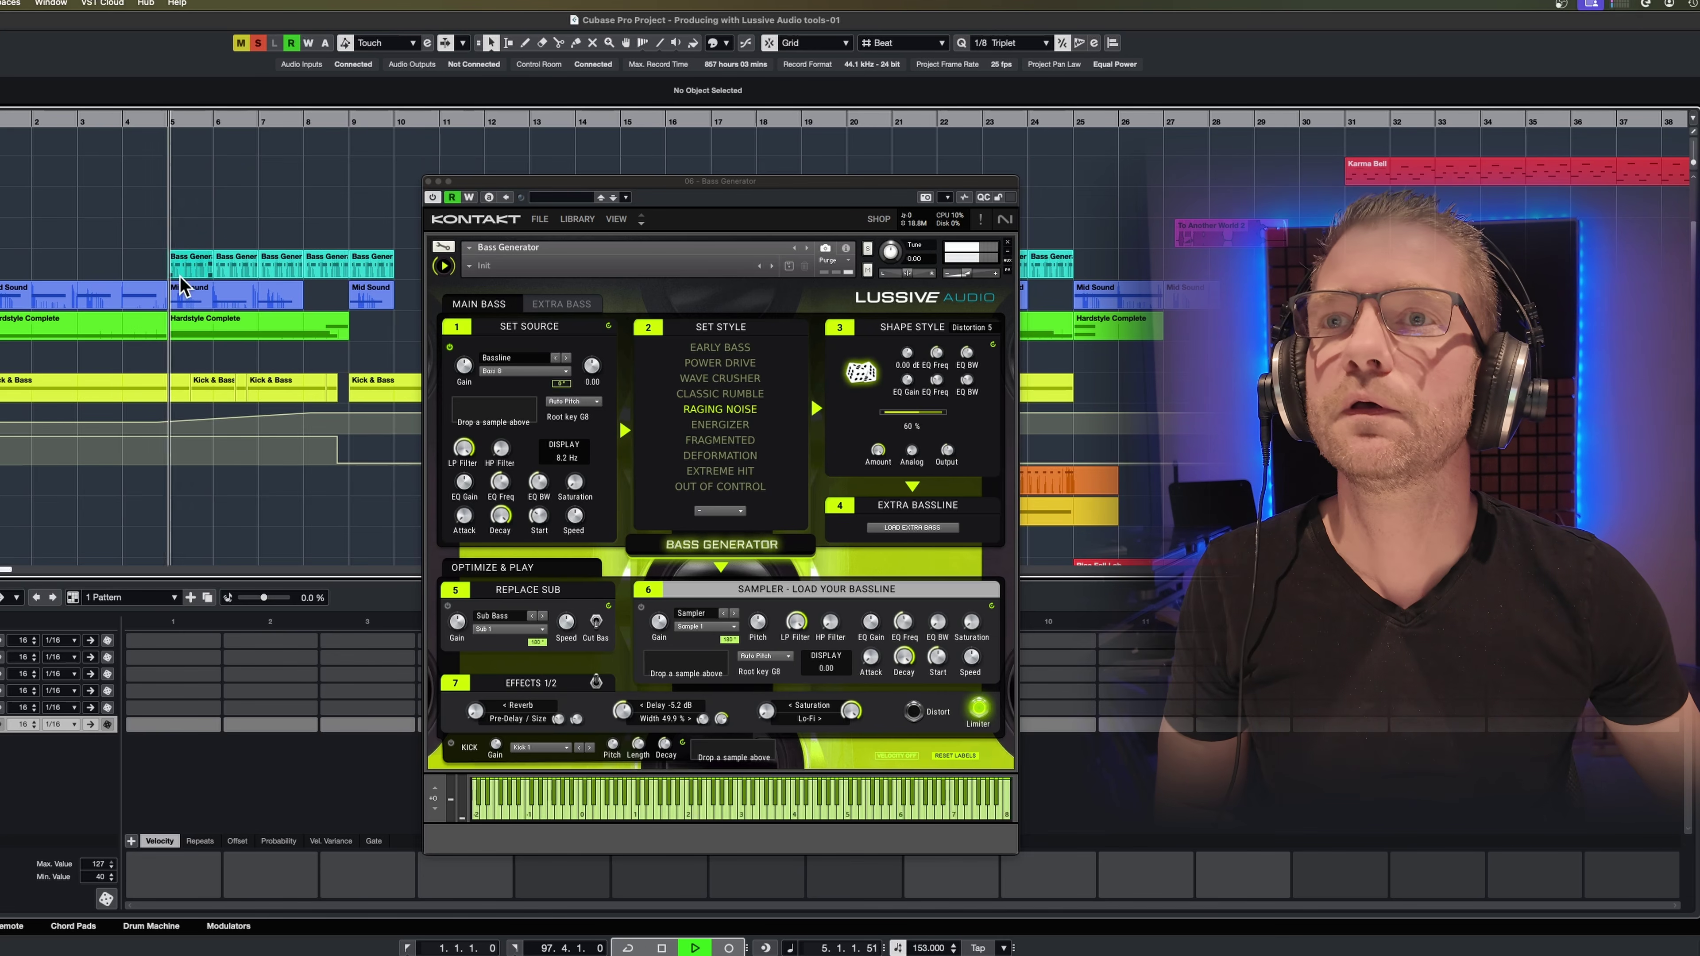
- Show the Bass Generator track's used Shape automation during playback, close the instrument window, and stop playback
mouse_move(931, 418)
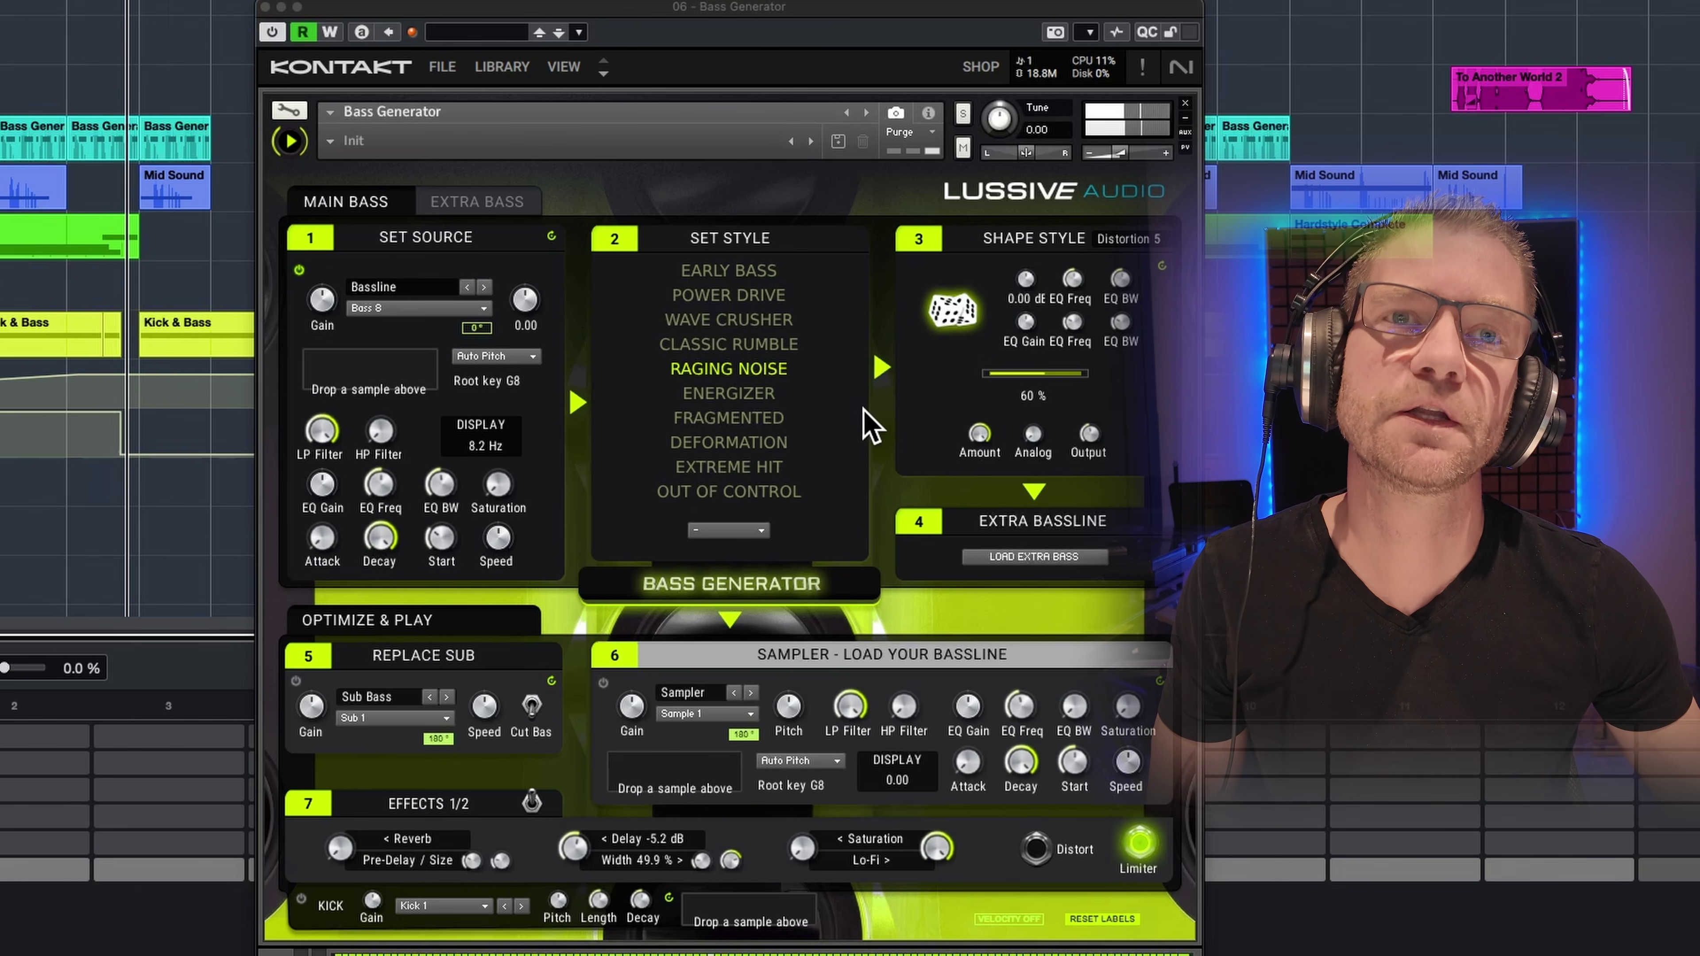
left_click_drag(630, 6, 1332, 222)
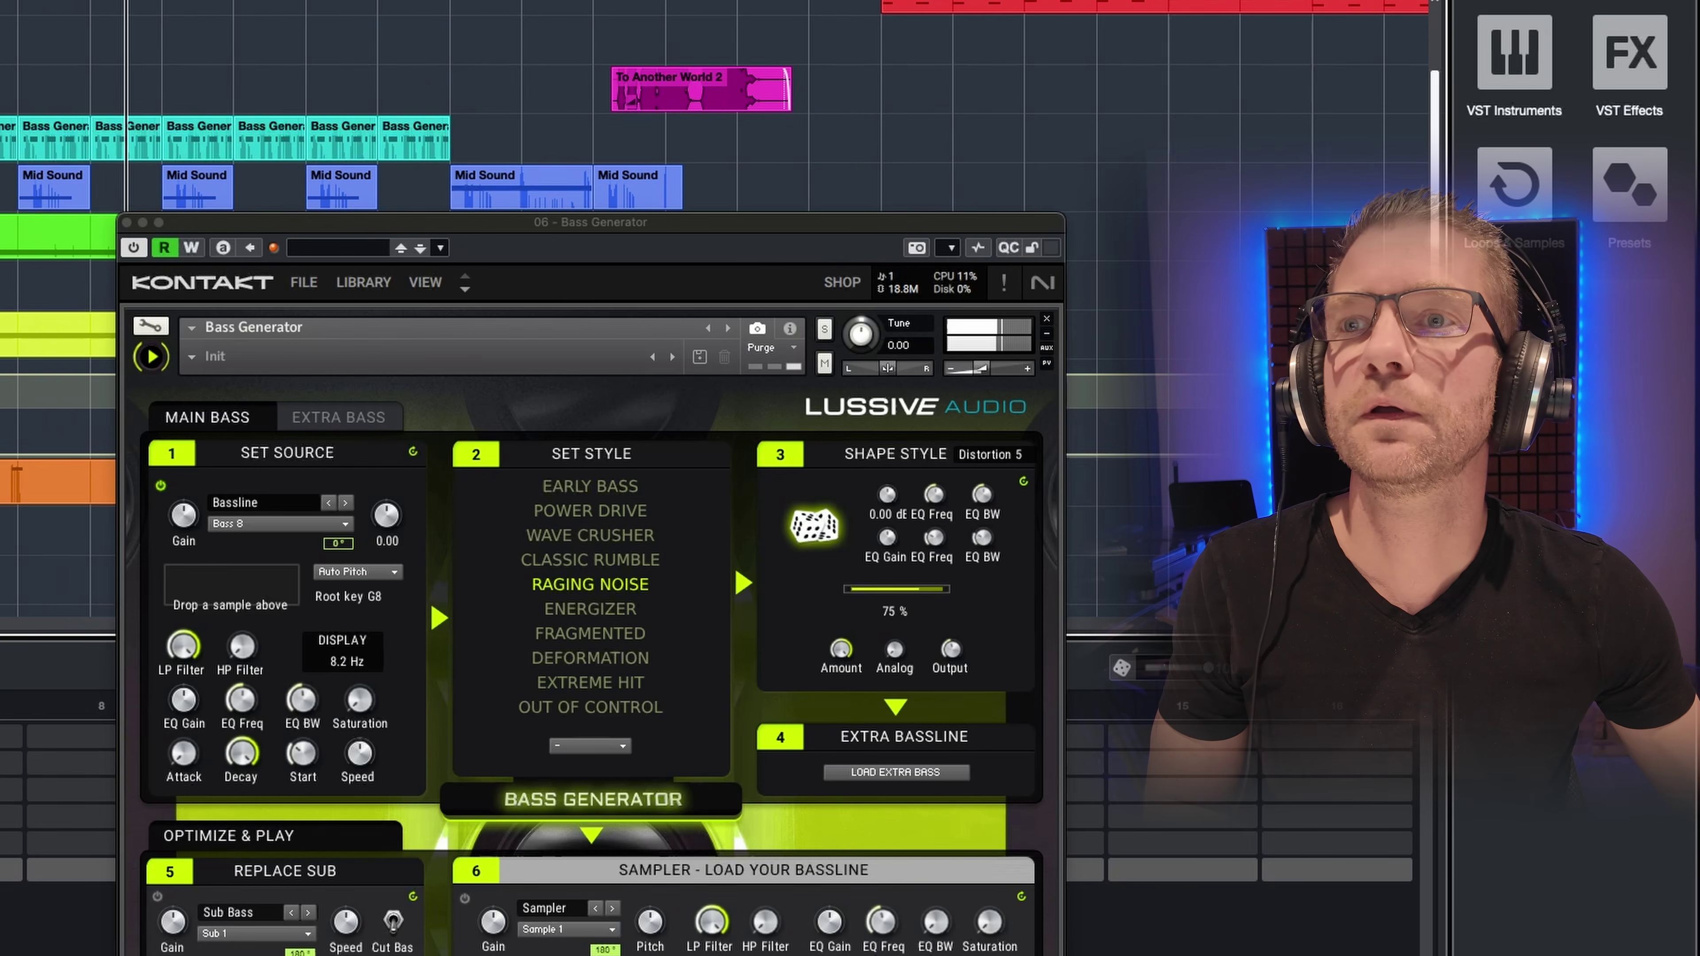
key("a")
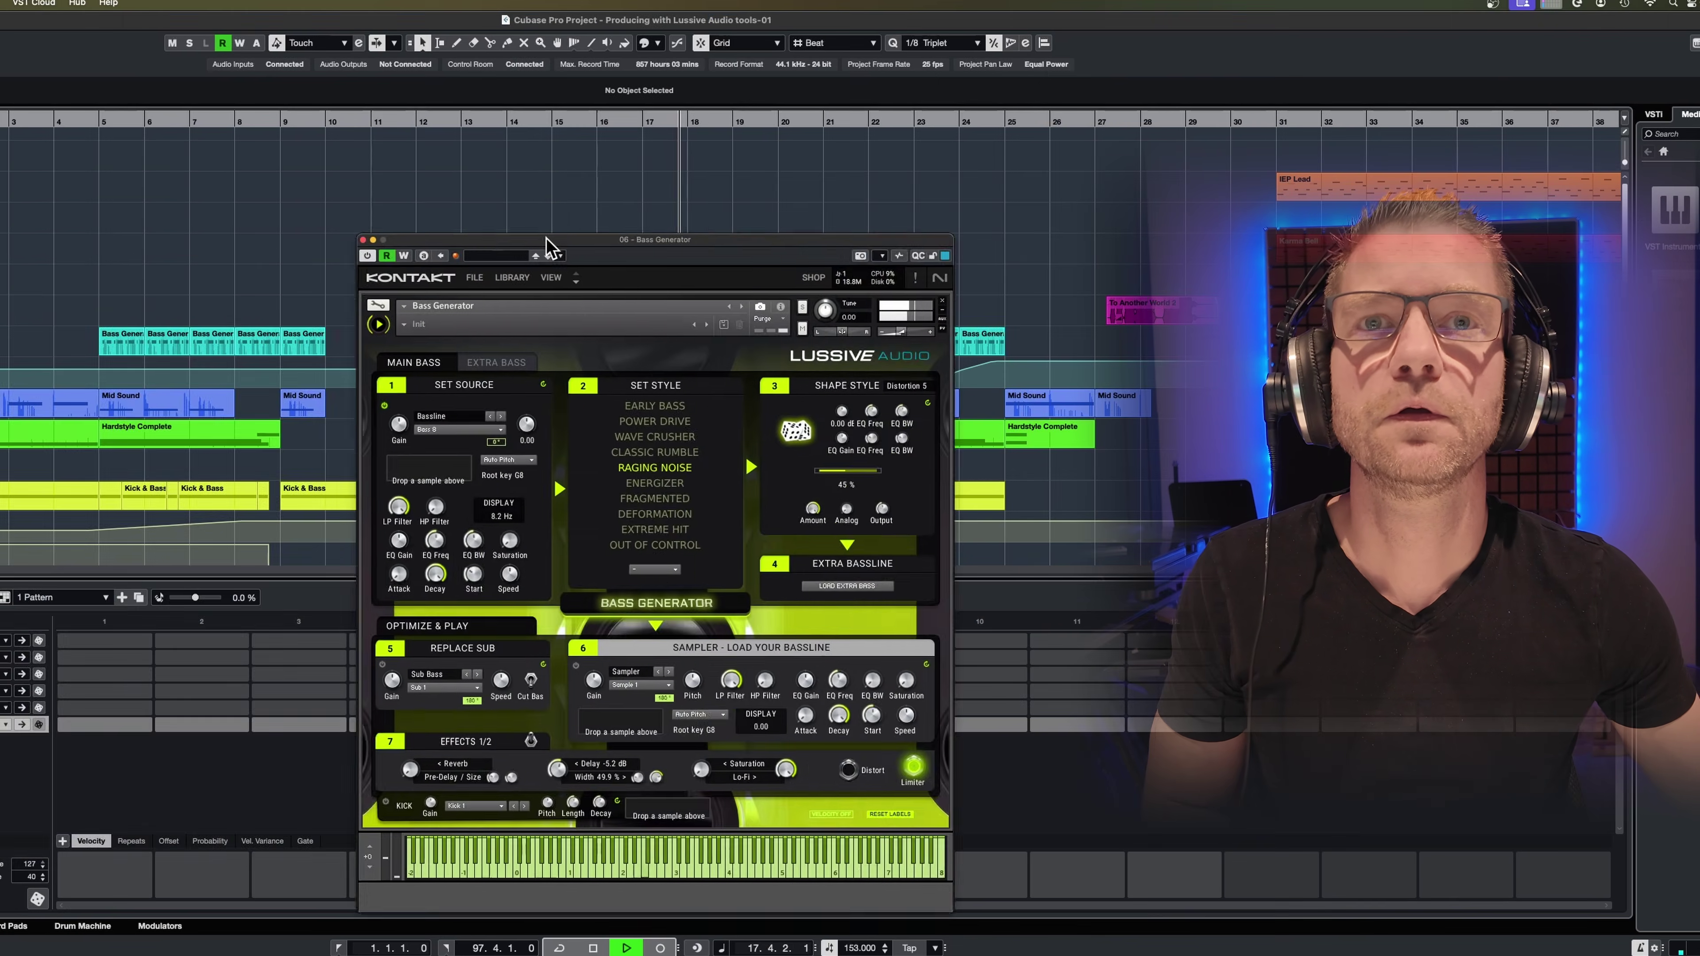
left_click_drag(526, 249, 128, 179)
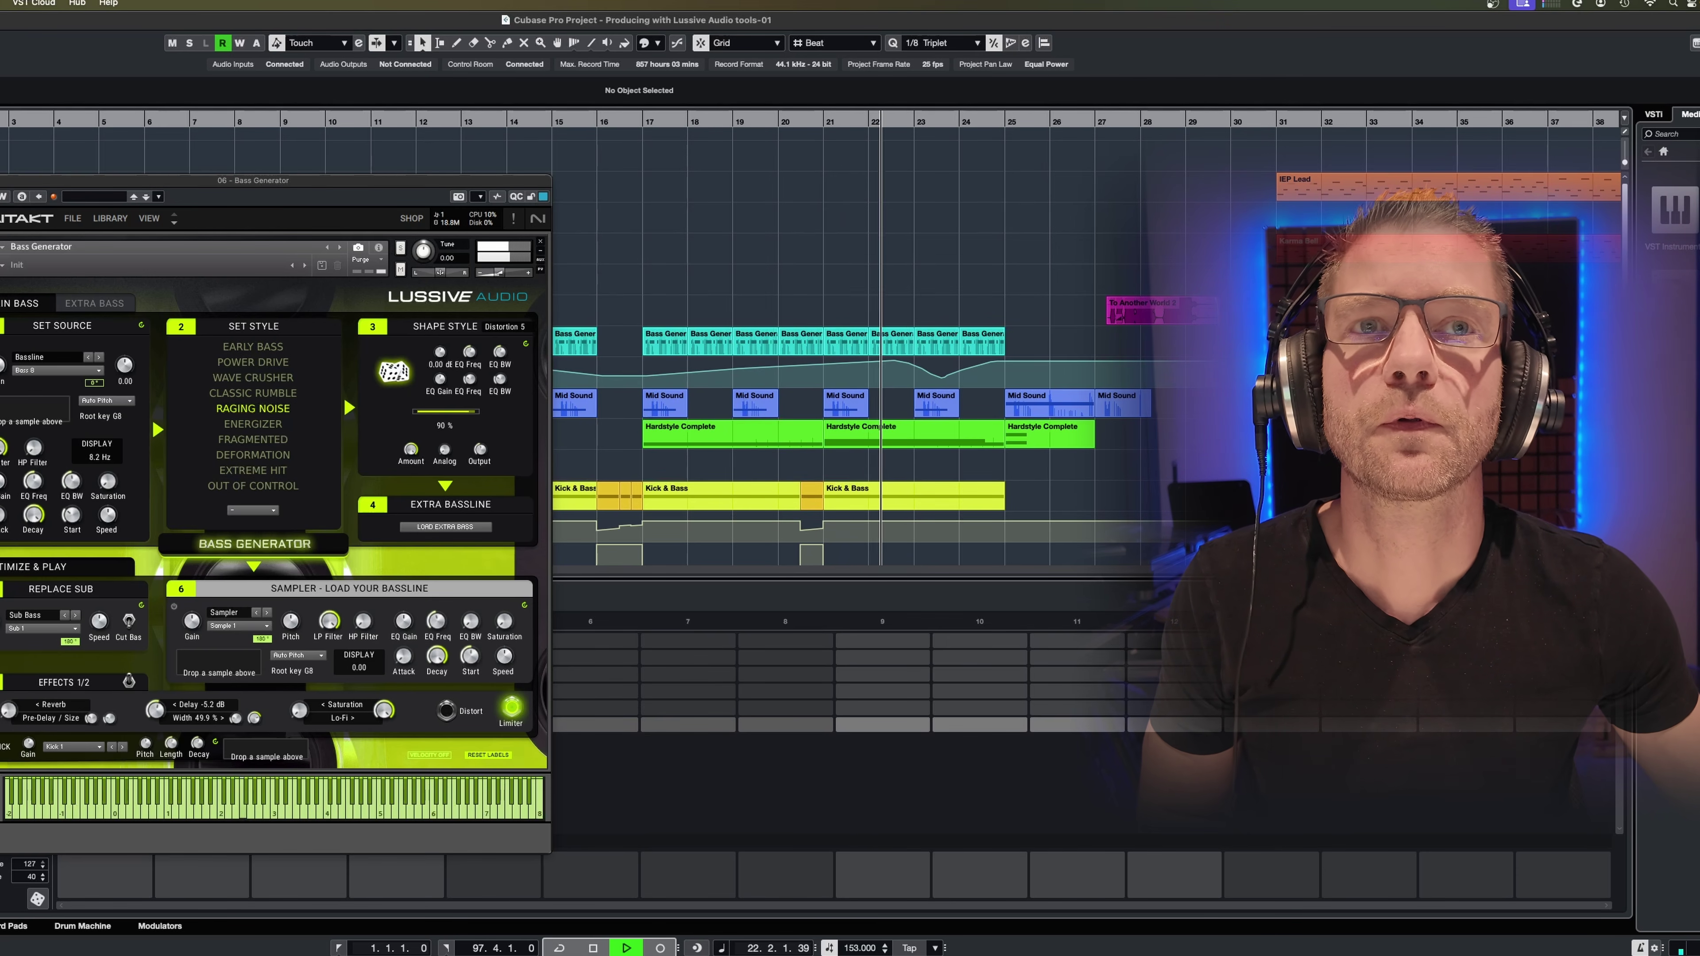
key("super+w")
right_click(833, 206)
left_click(834, 205)
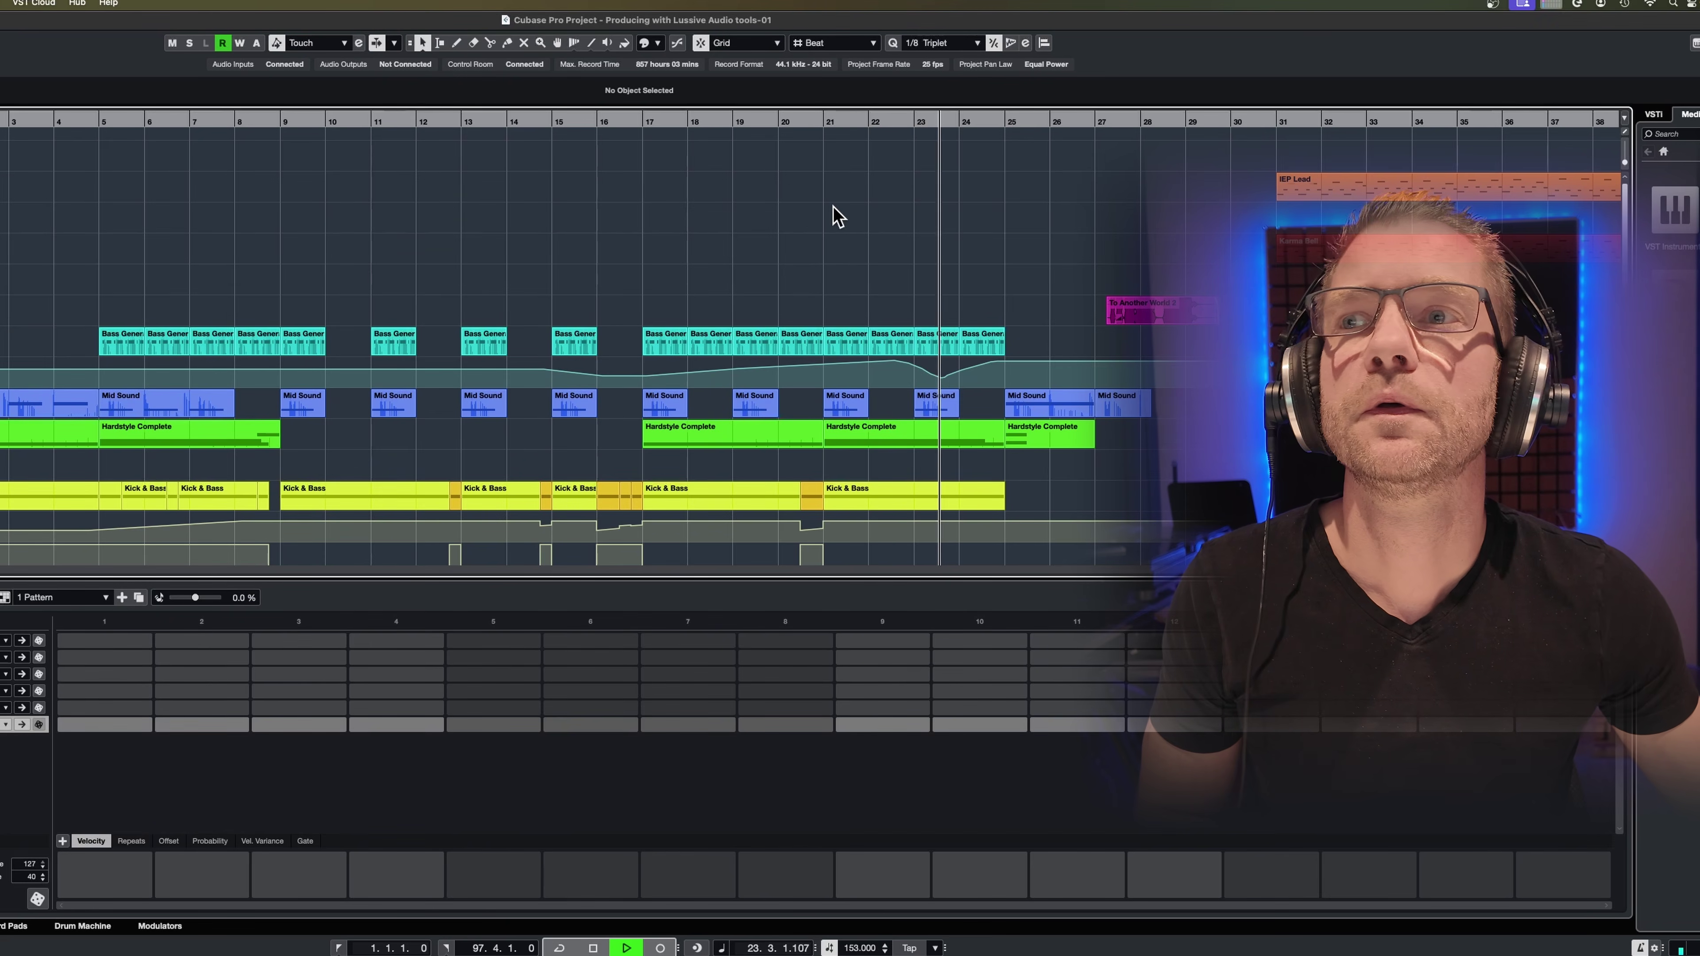
key("space")
- Audition the Rise And Fall Lab 1 track in solo from just before bar 21 while viewing its Kontakt instrument
scroll(1069, 237, "down", 1)
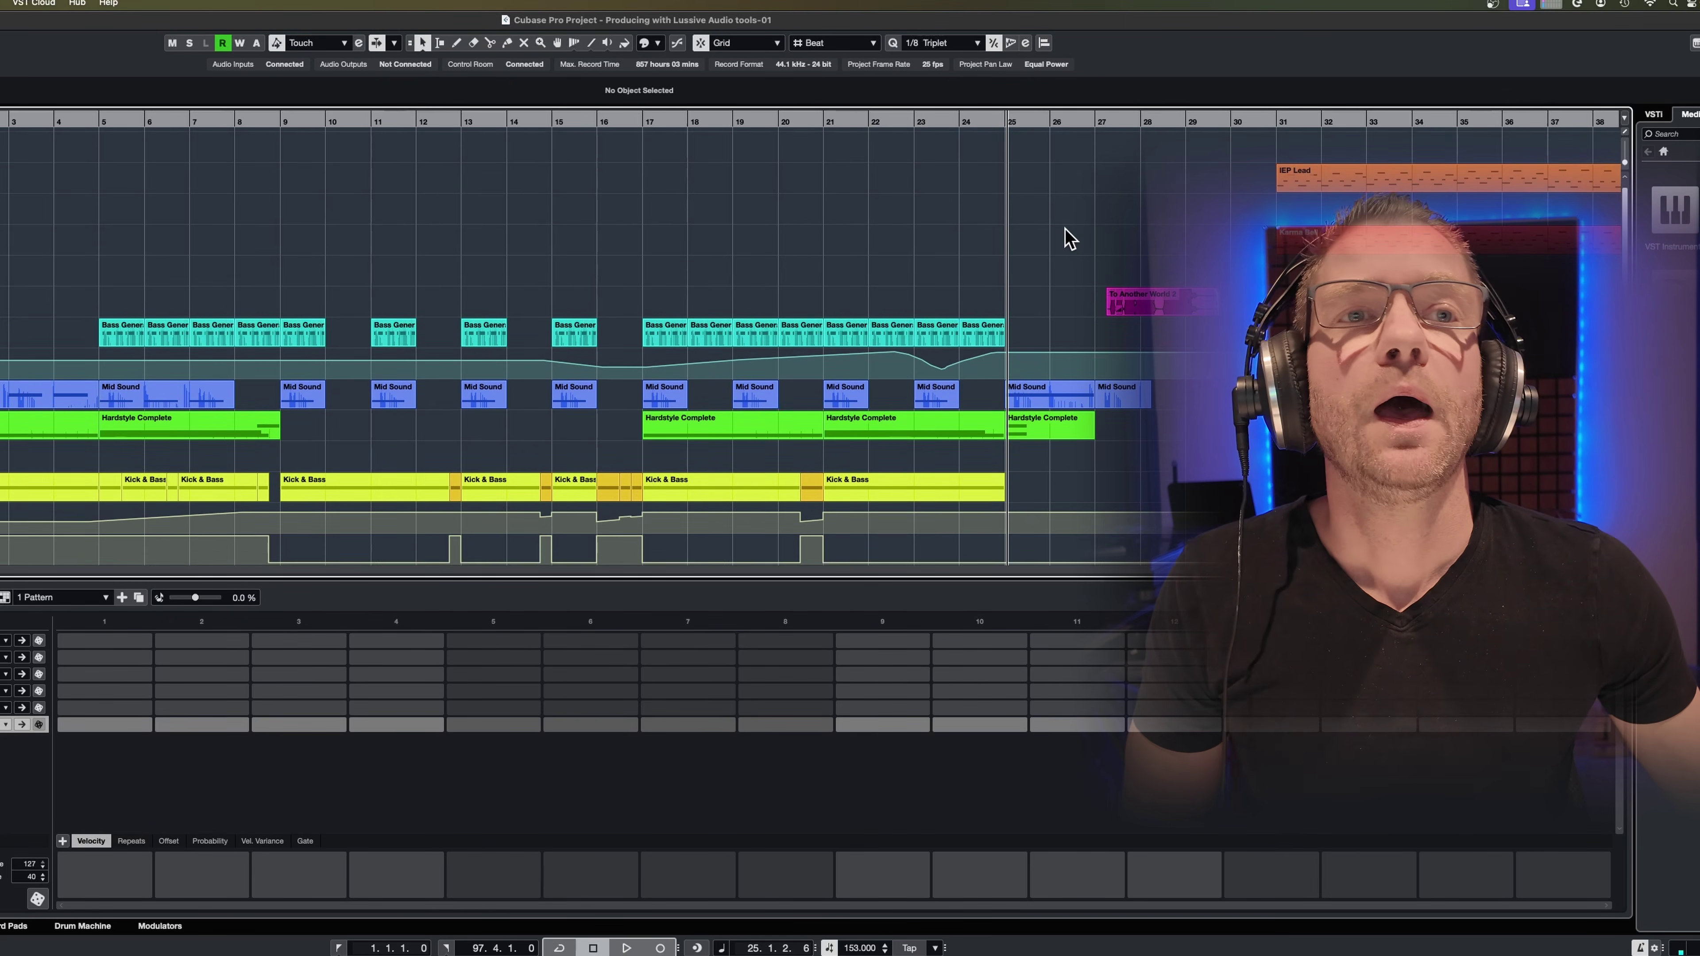
scroll(1075, 257, "down", 5)
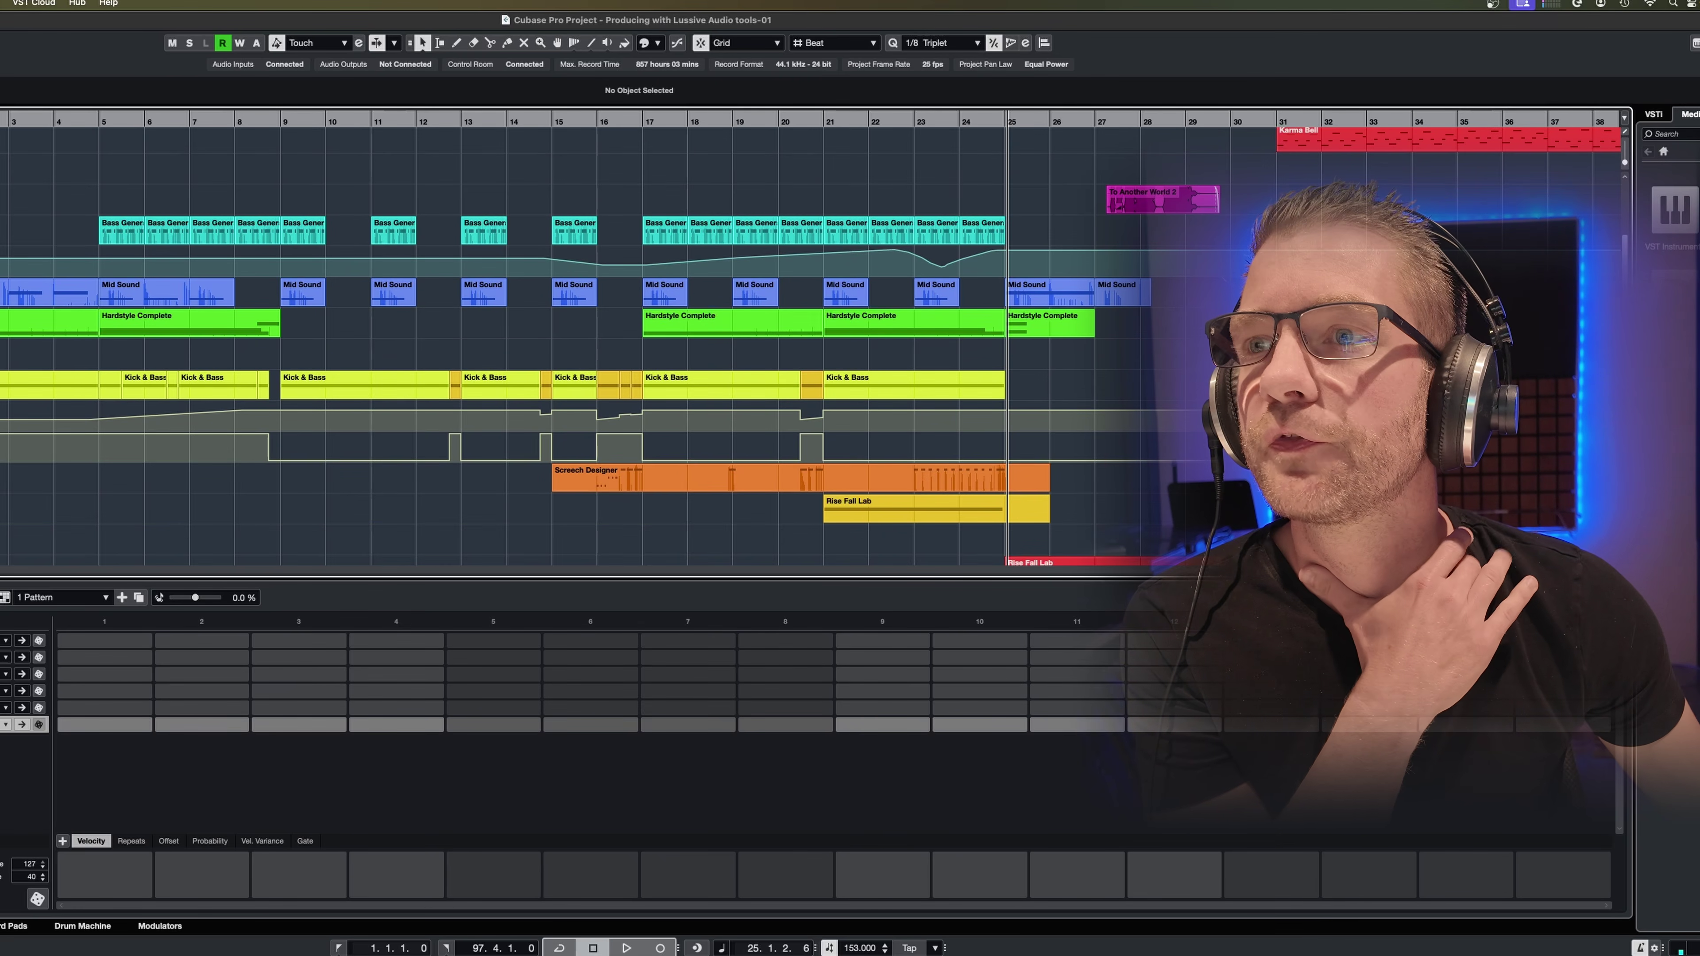
left_click(814, 121)
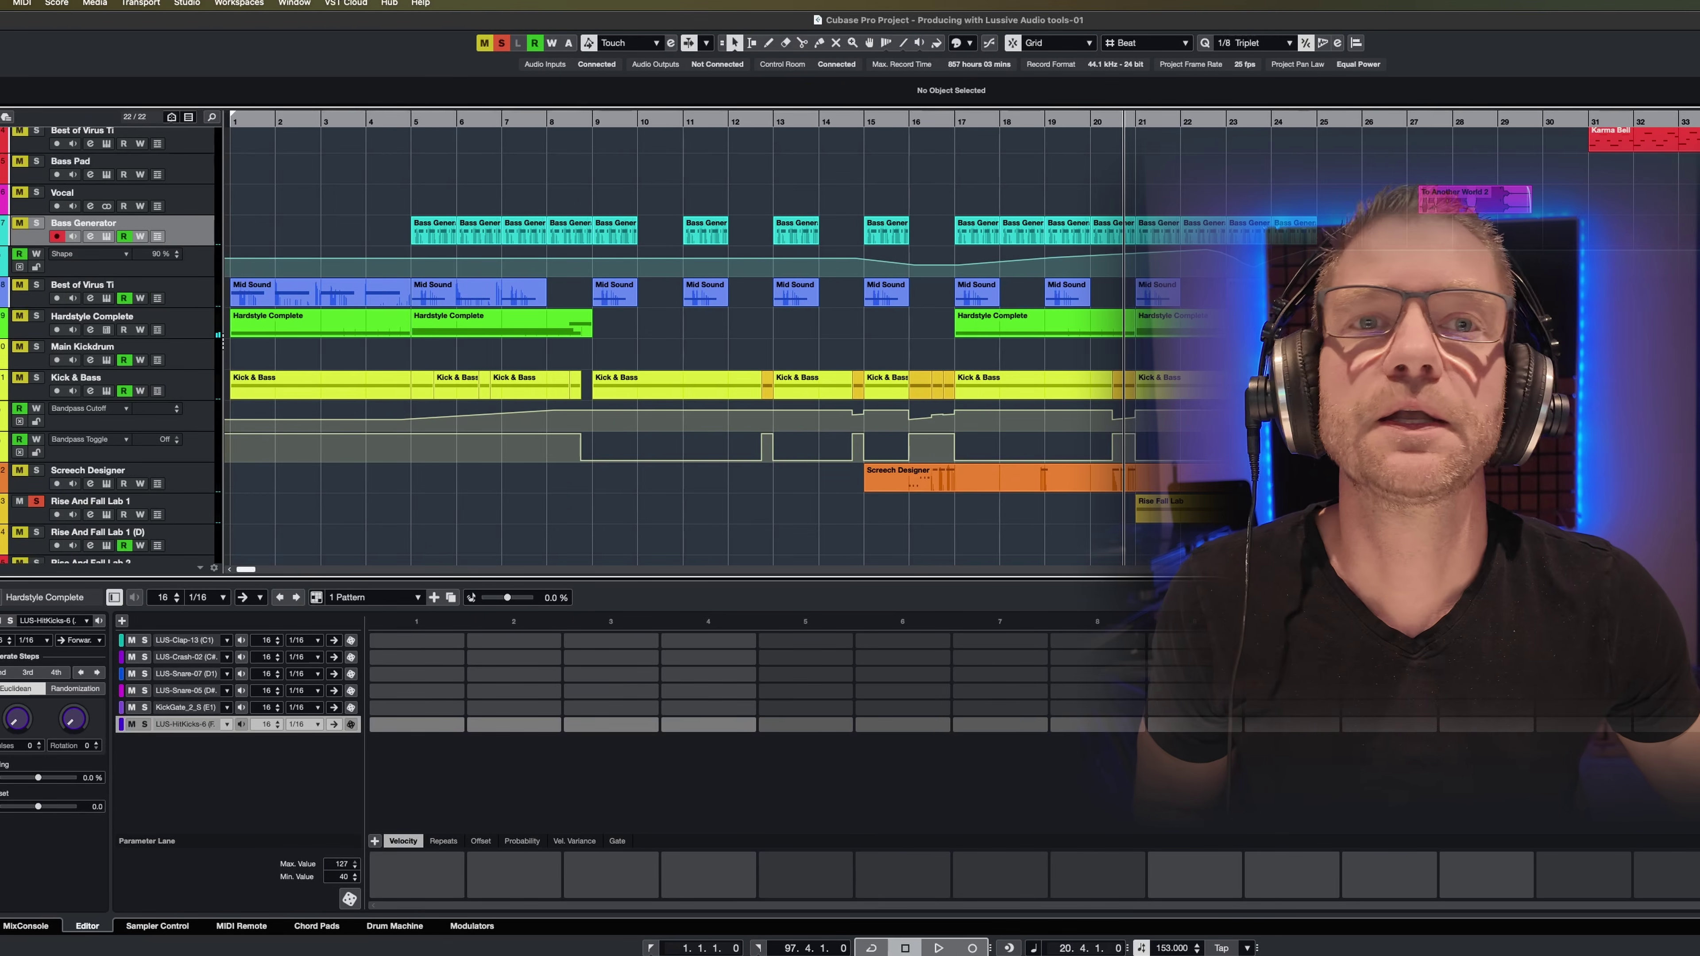
left_click(107, 514)
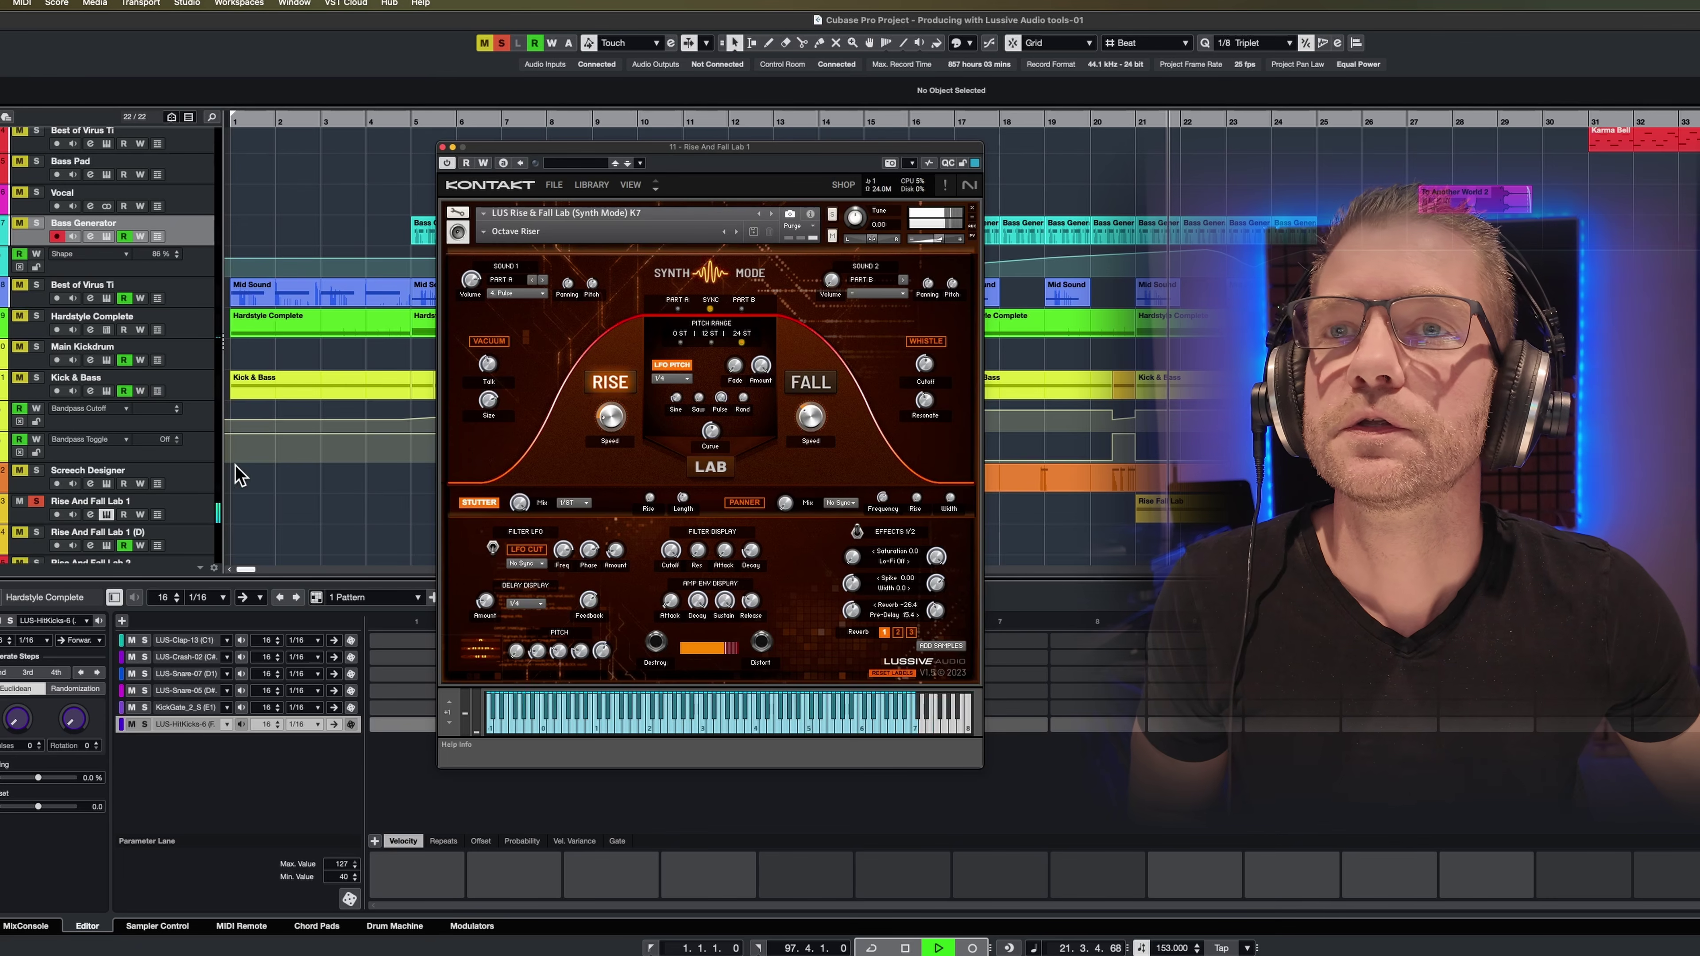
left_click_drag(712, 152, 618, 169)
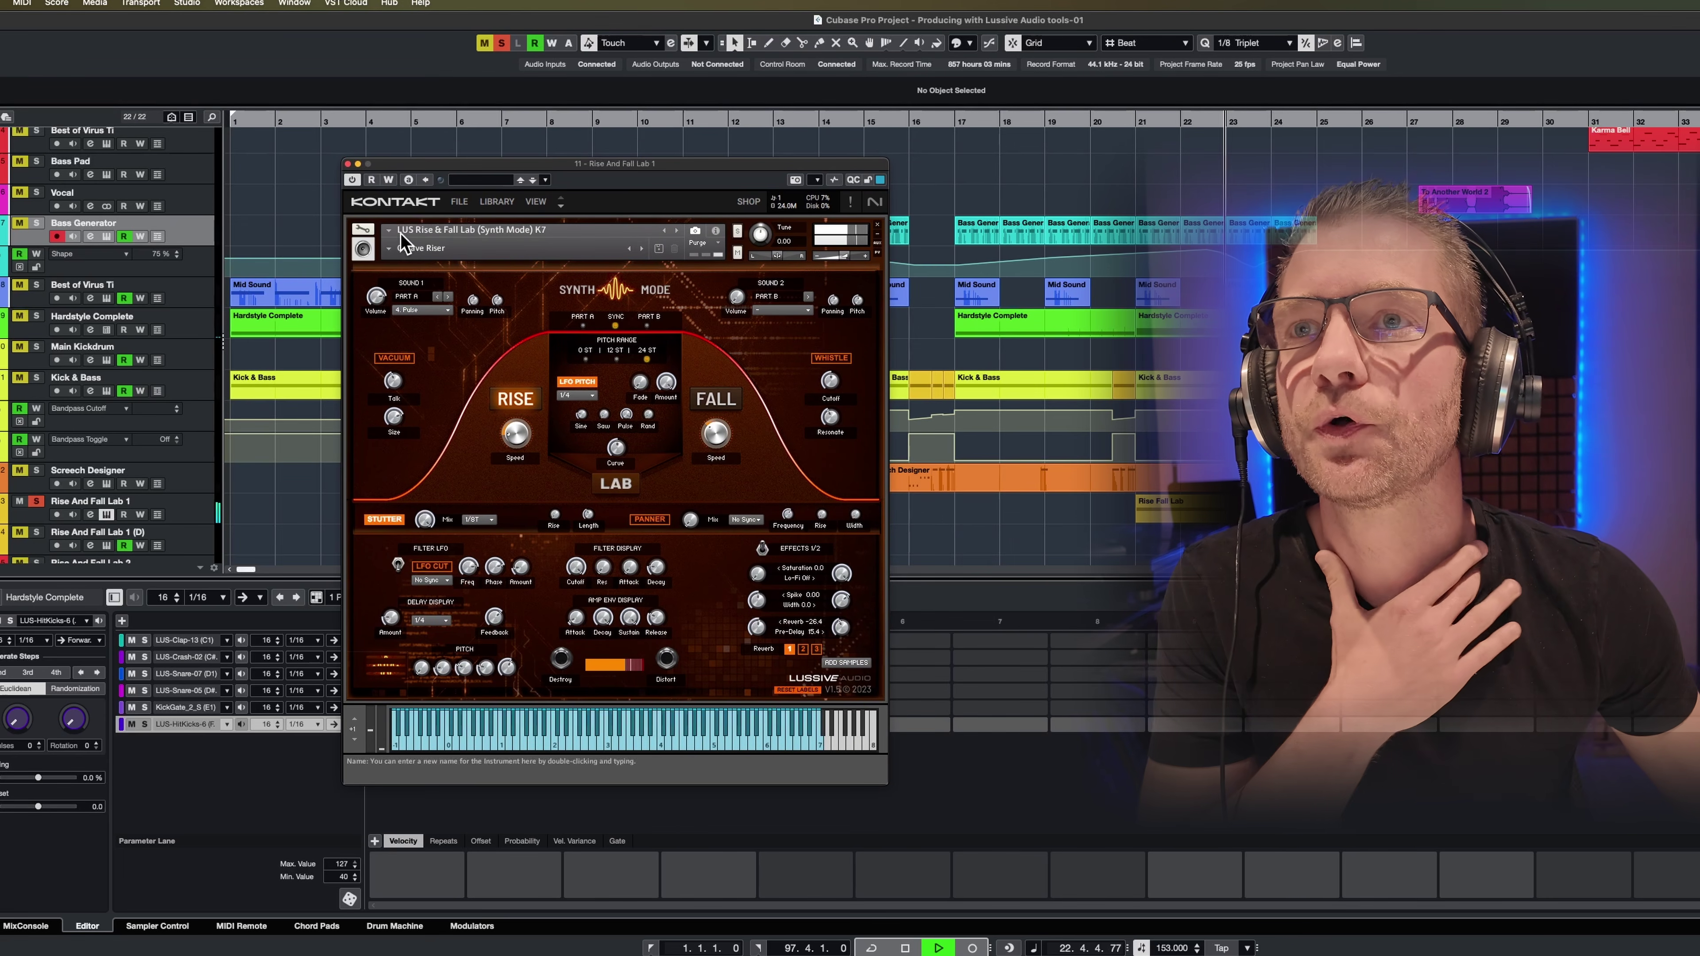
left_click(348, 163)
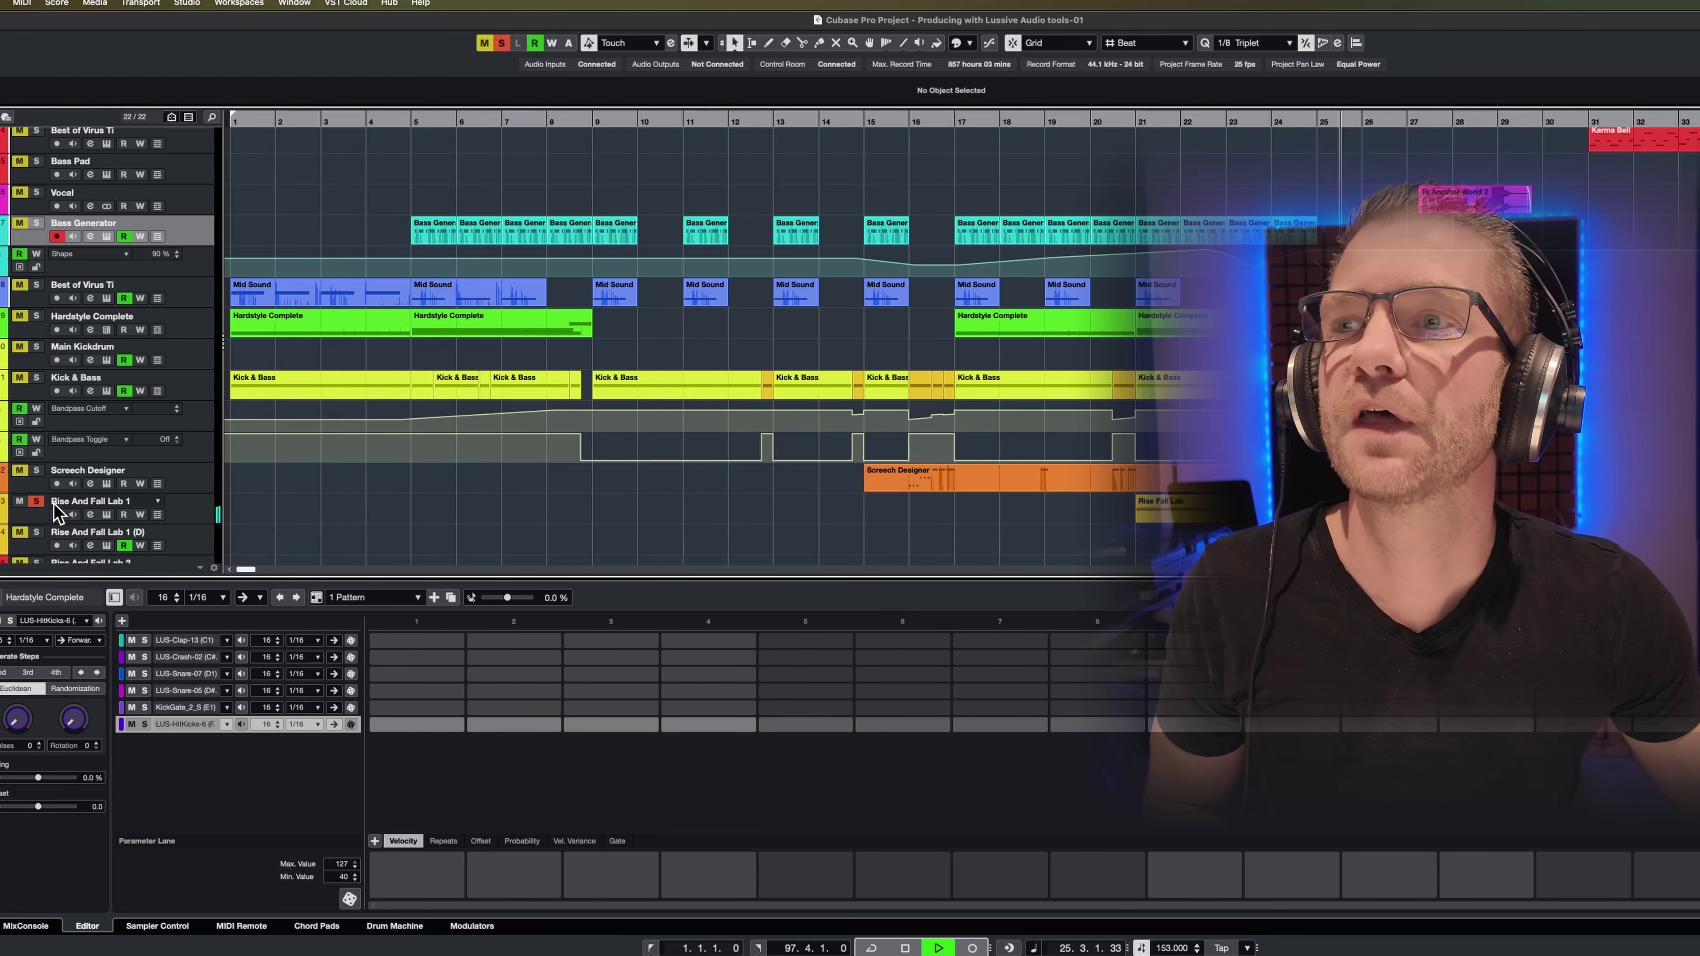
- Solo the Rise And Fall Lab 2 track during playback and inspect its Kontakt instrument, closing the window when done
scroll(669, 334, "down", 2)
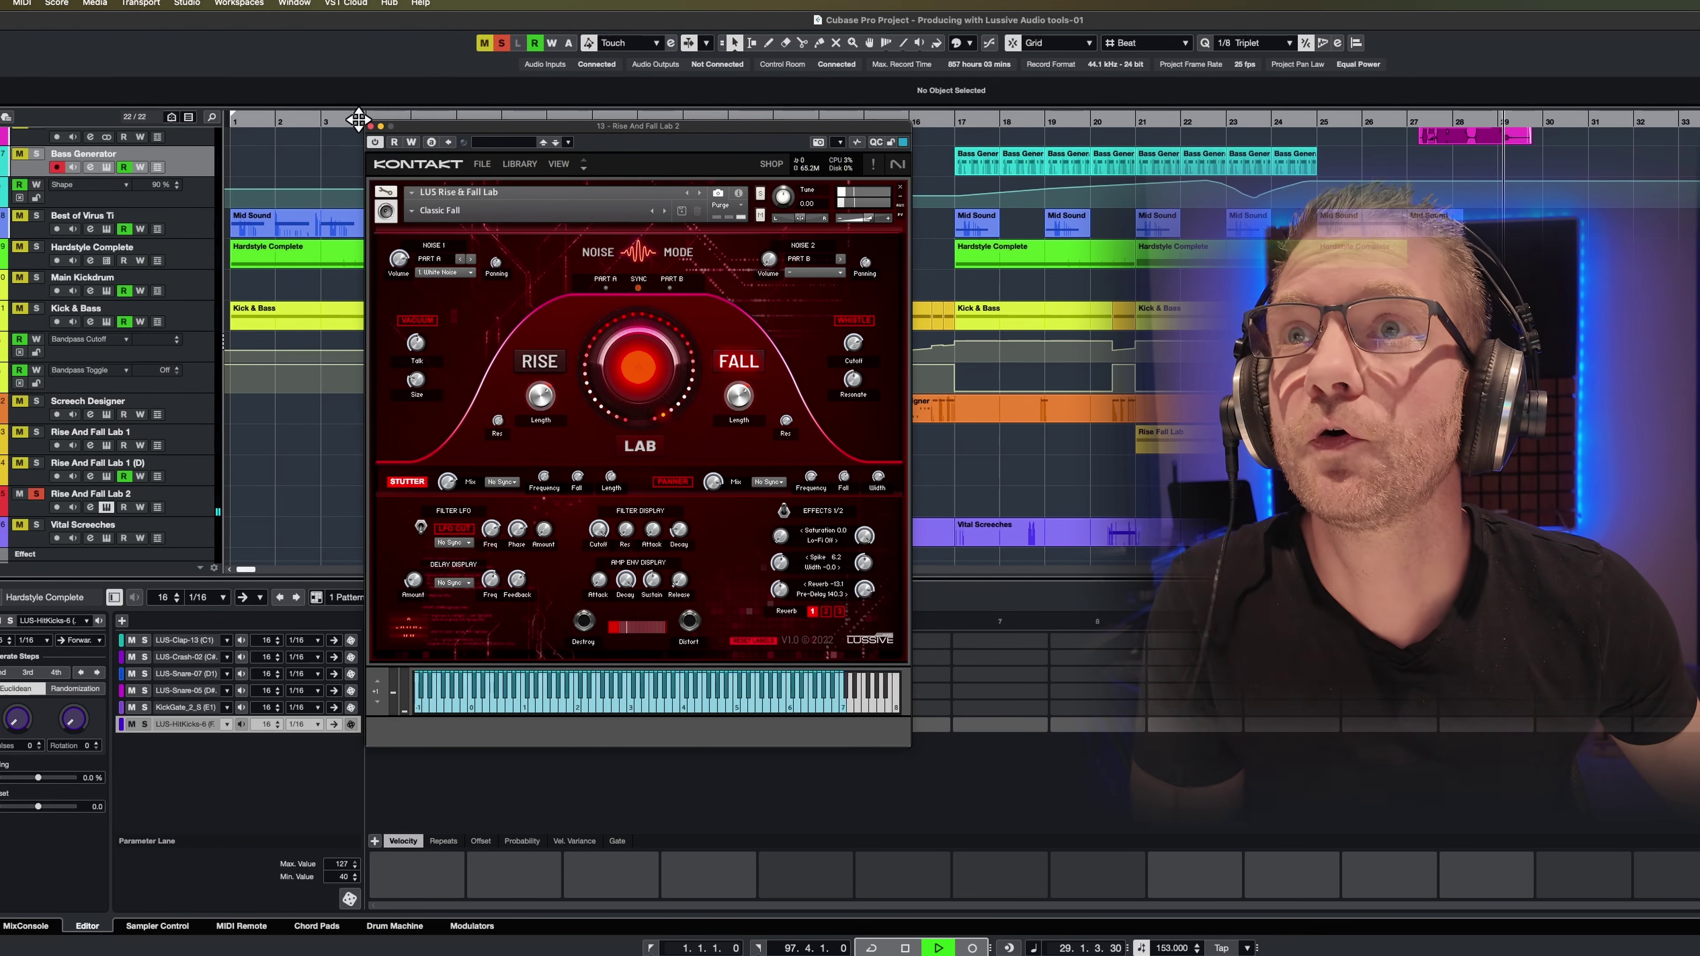
left_click(377, 126)
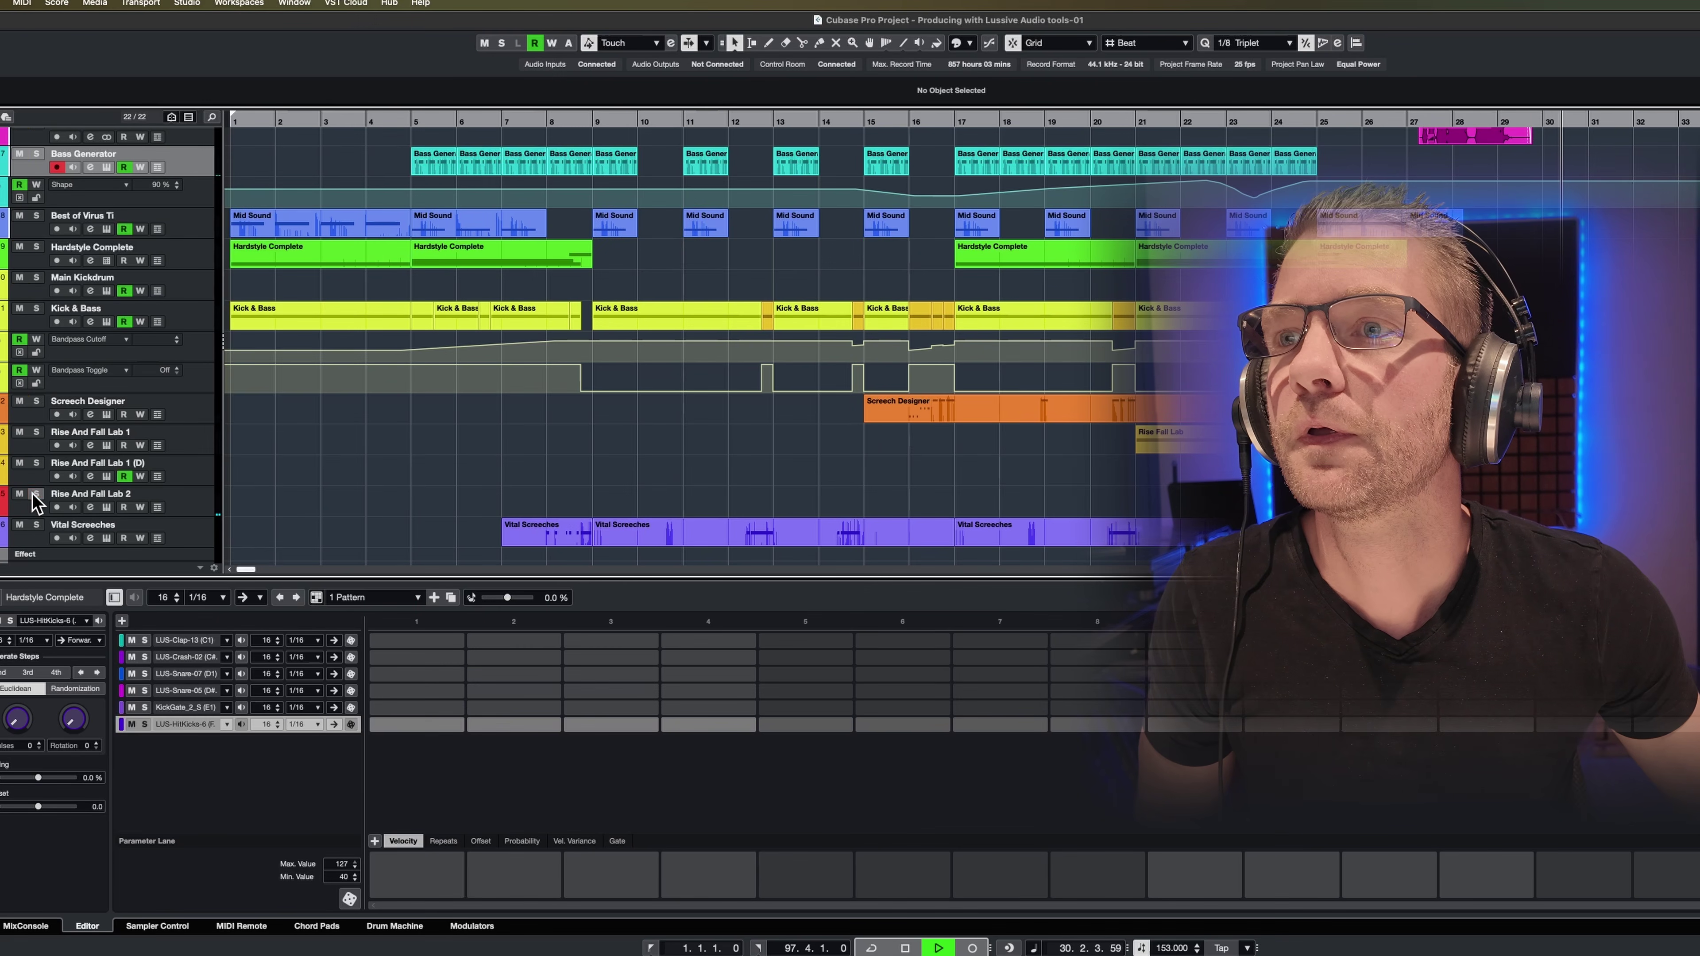
- Play the full mix from just before bar 25 through the Vocal track's part
key("g")
key("g")
key("g")
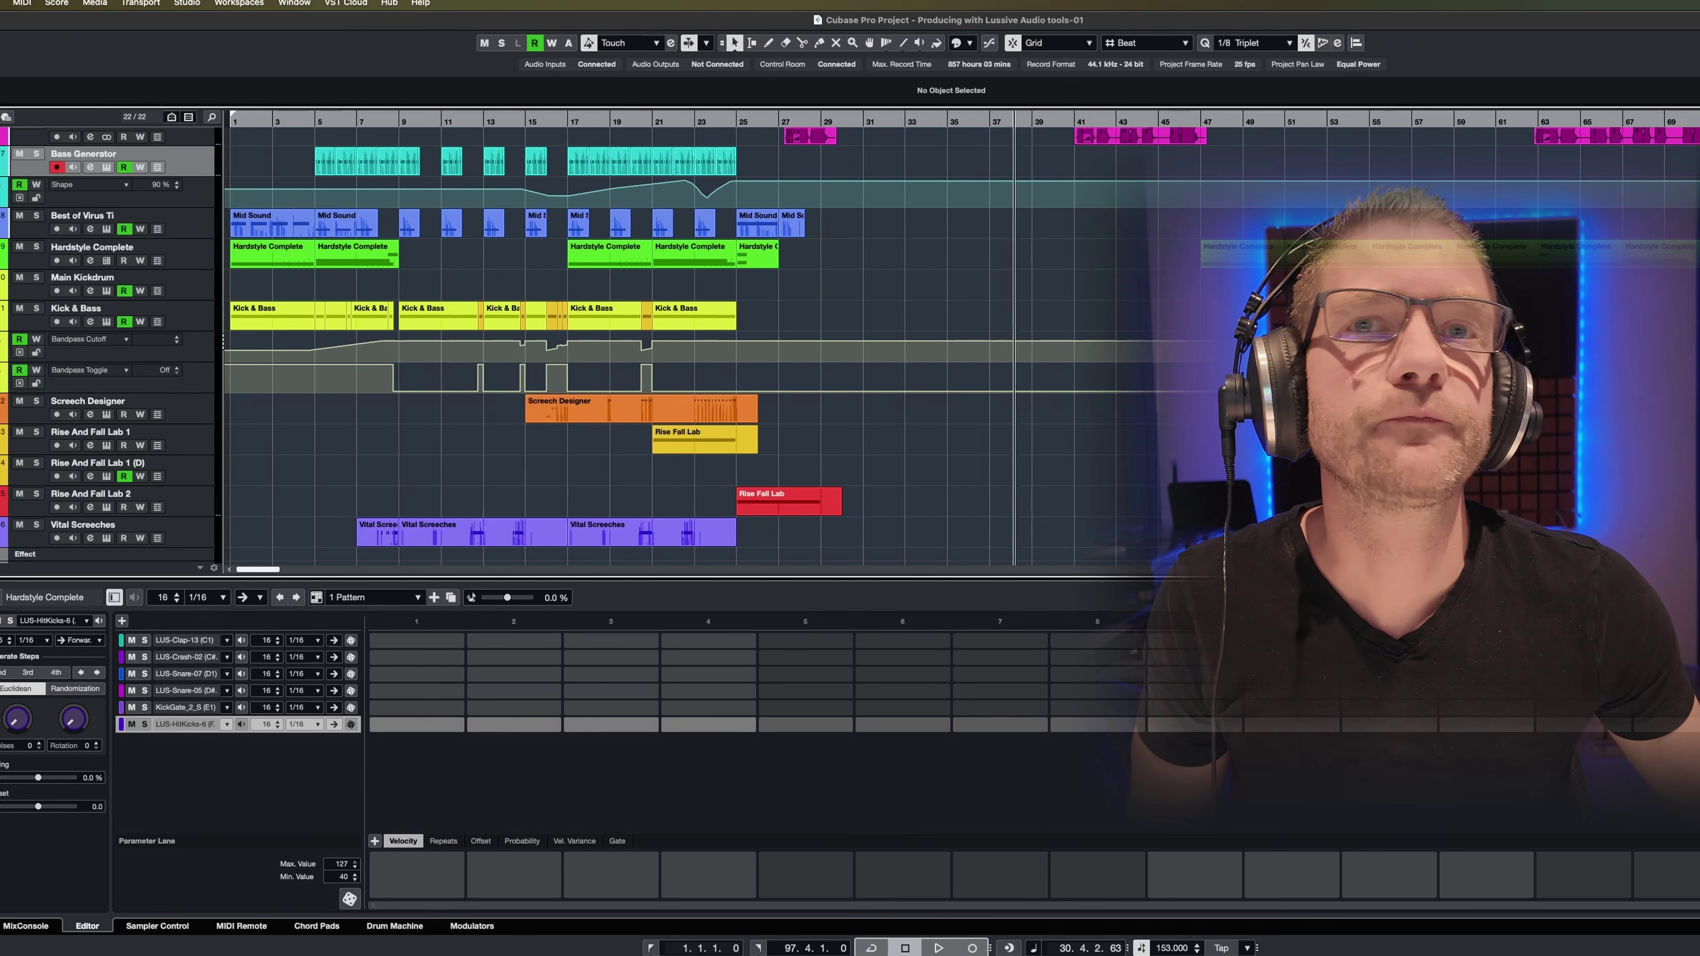
scroll(1032, 220, "up", 3)
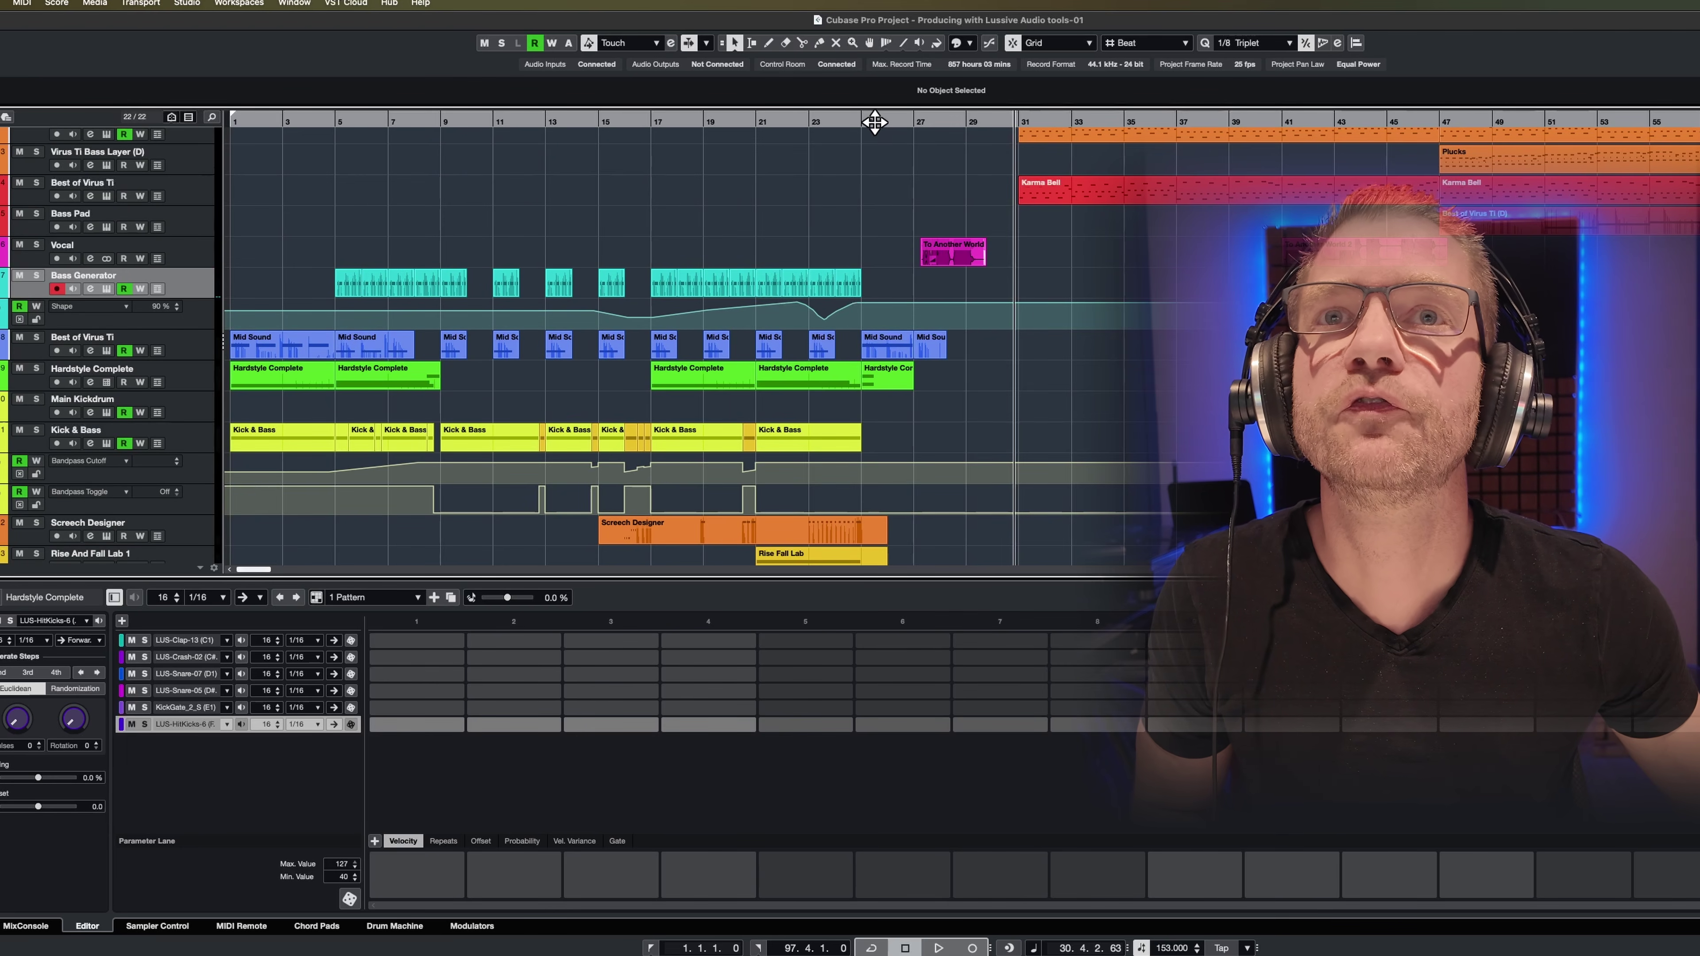
left_click(850, 124)
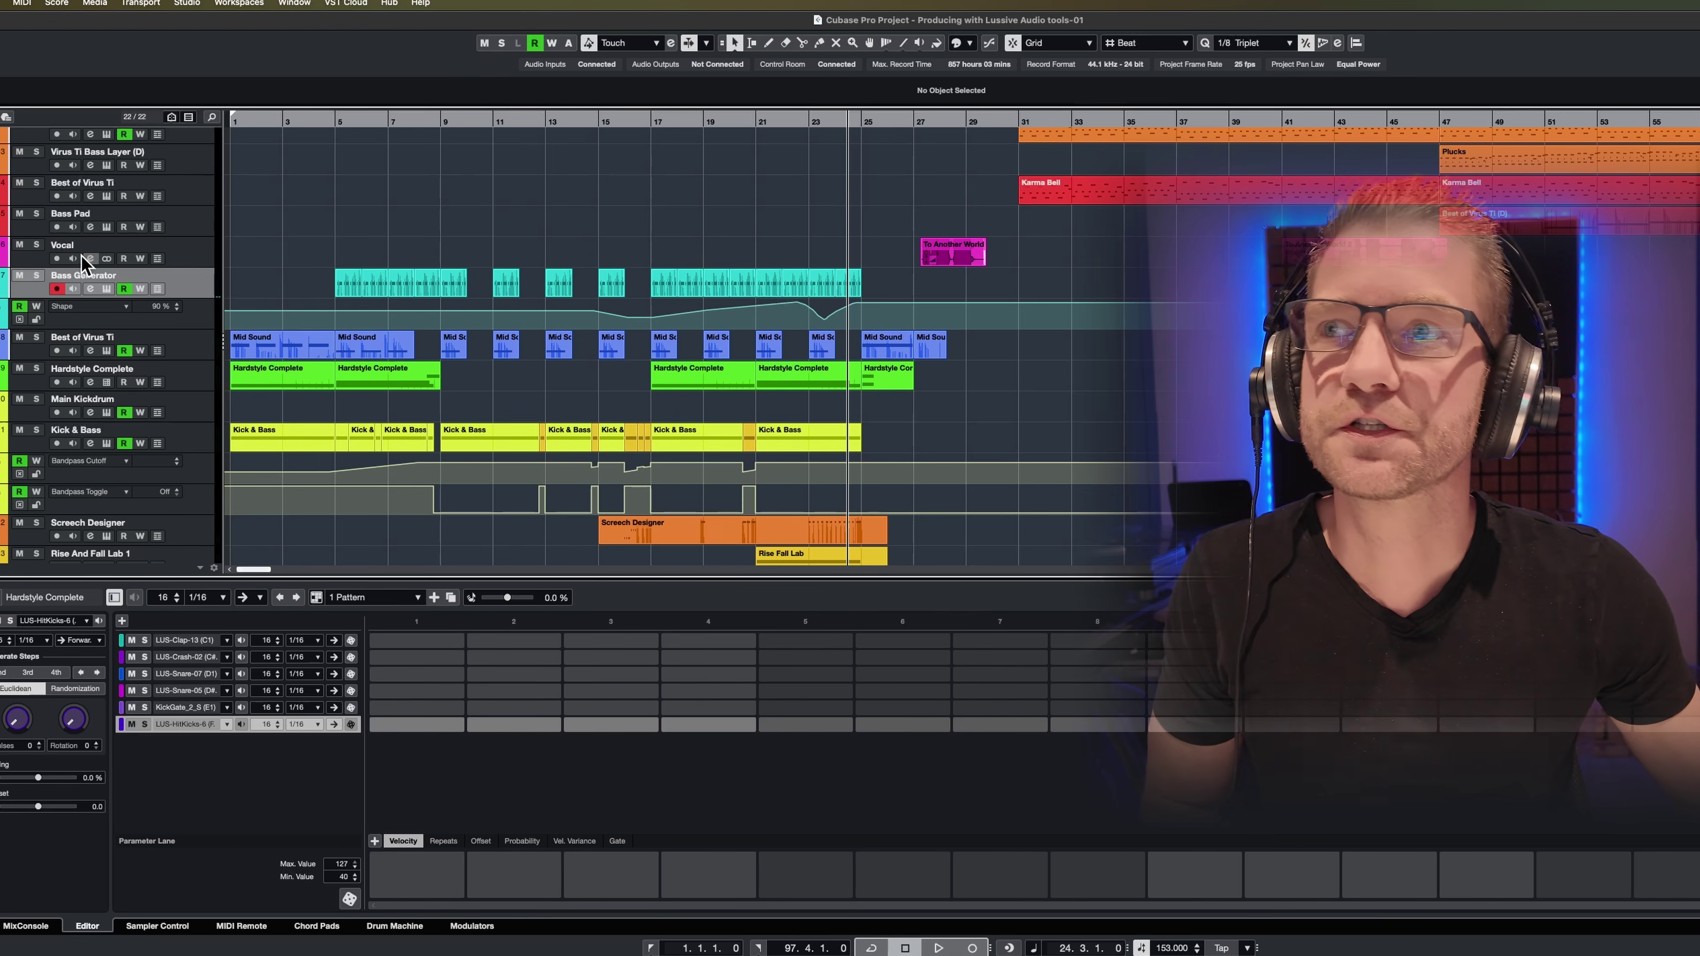
key("space")
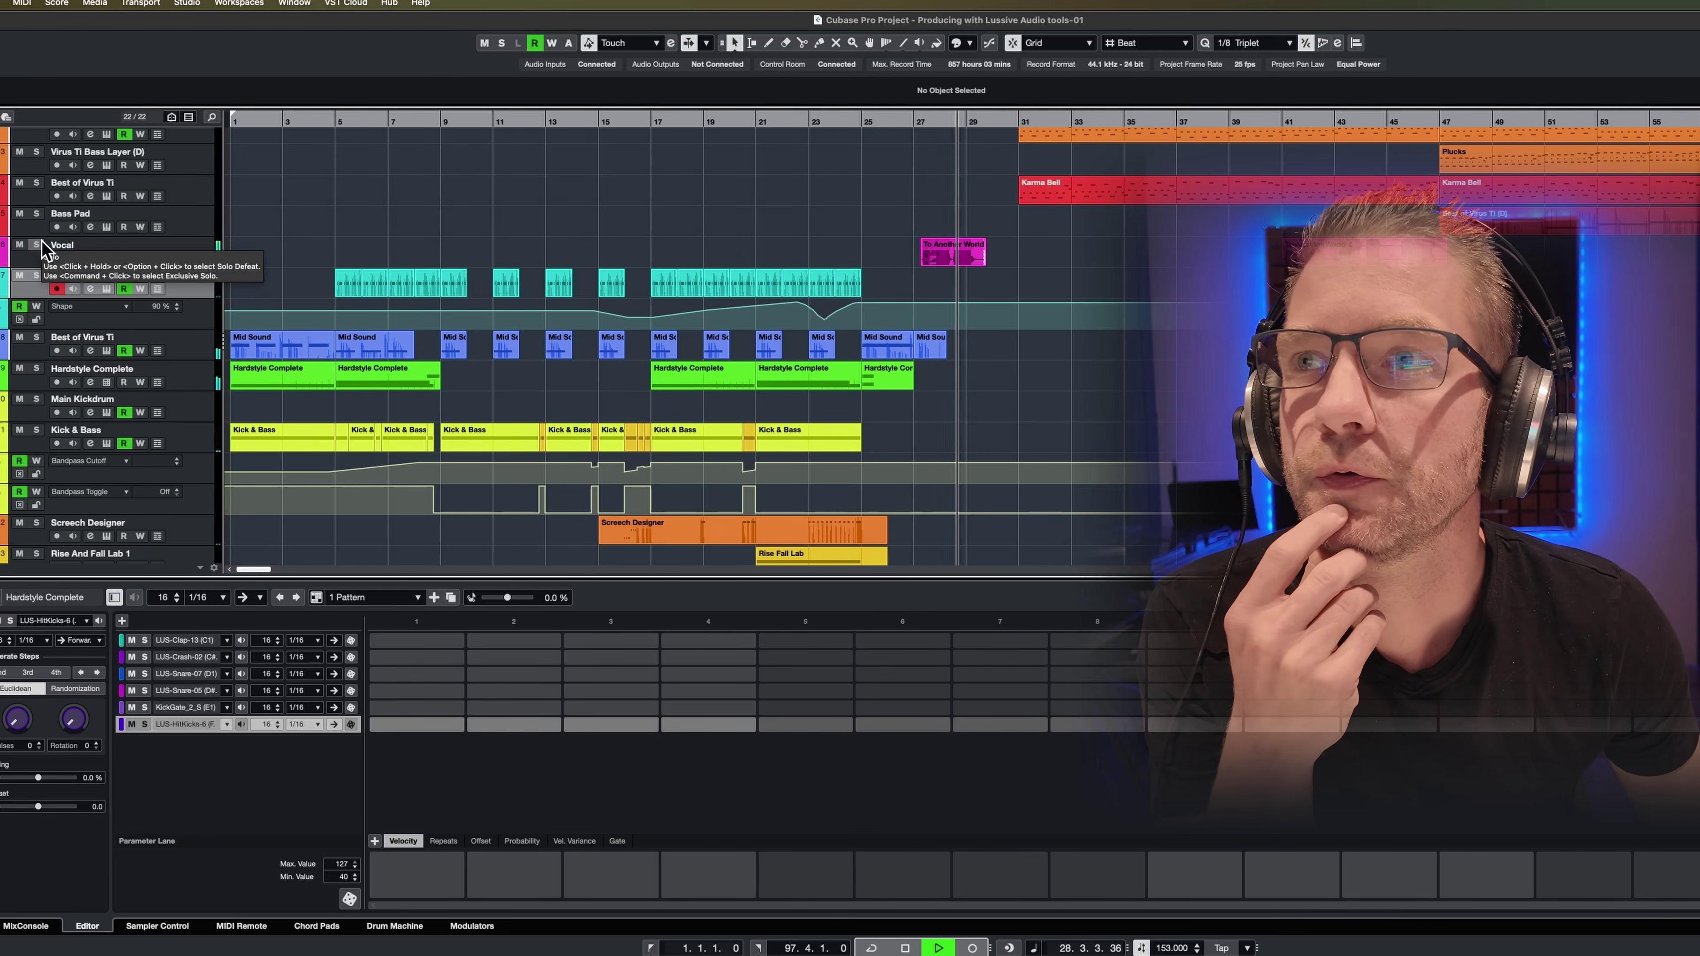
- Audition the Best of Virus Ti track's Karma Bell part in solo from bar 31 and inspect its Decent Sampler instrument
scroll(1011, 282, "up", 2)
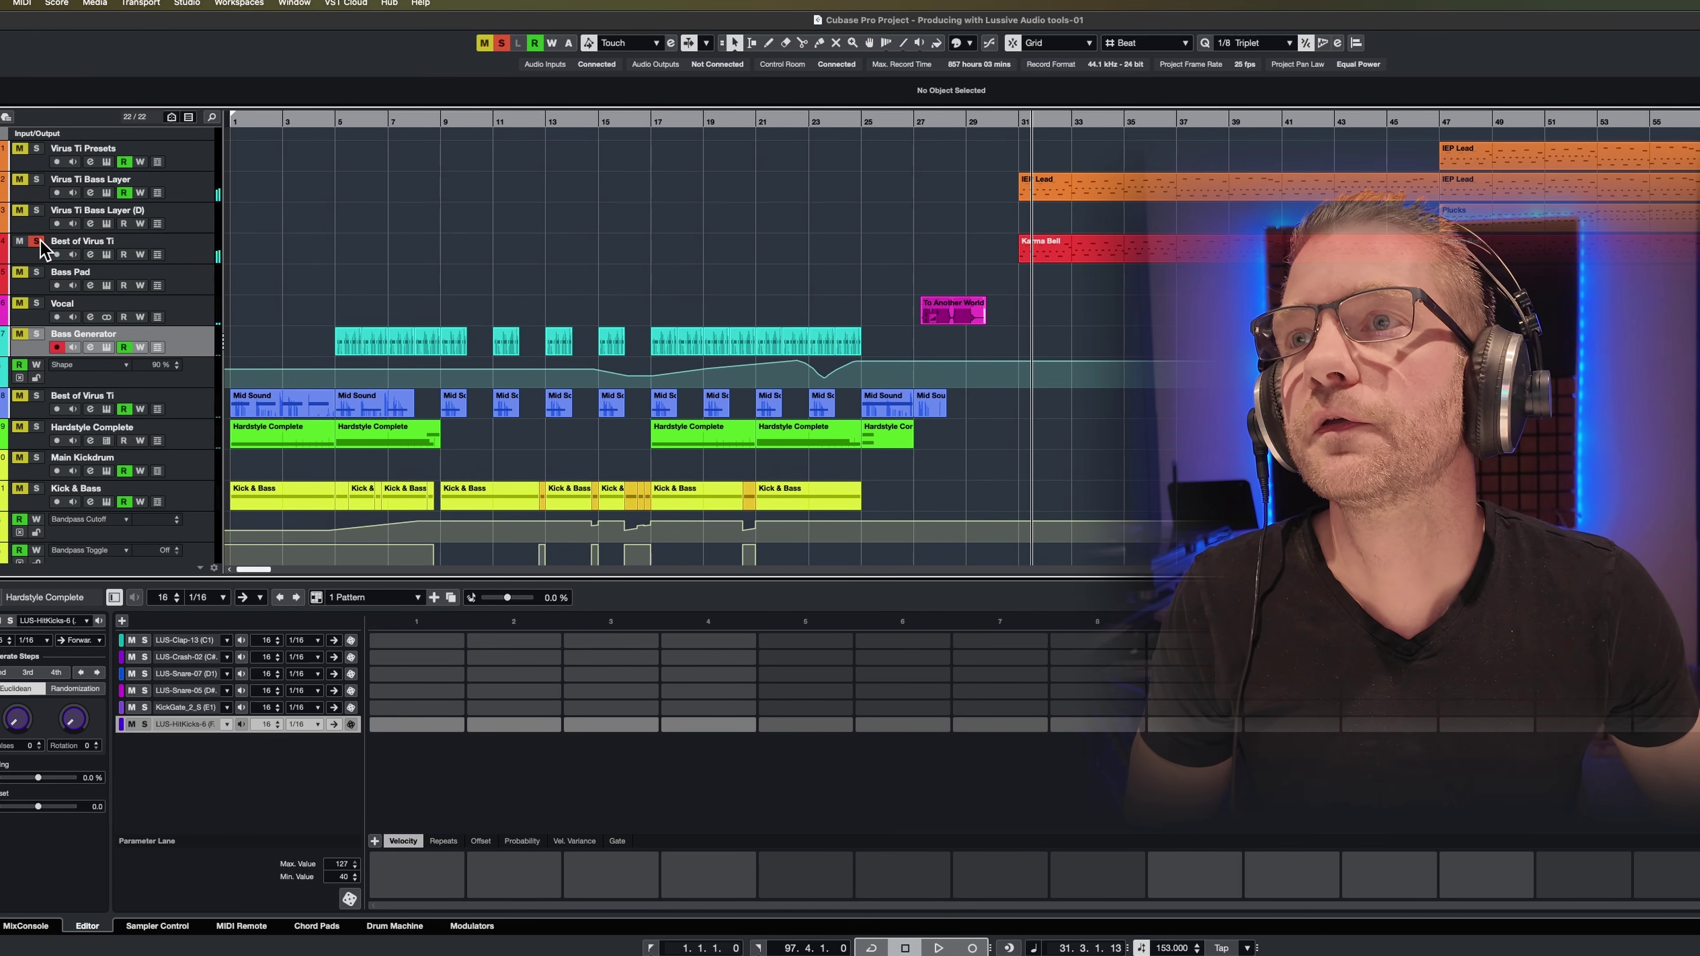
key("space")
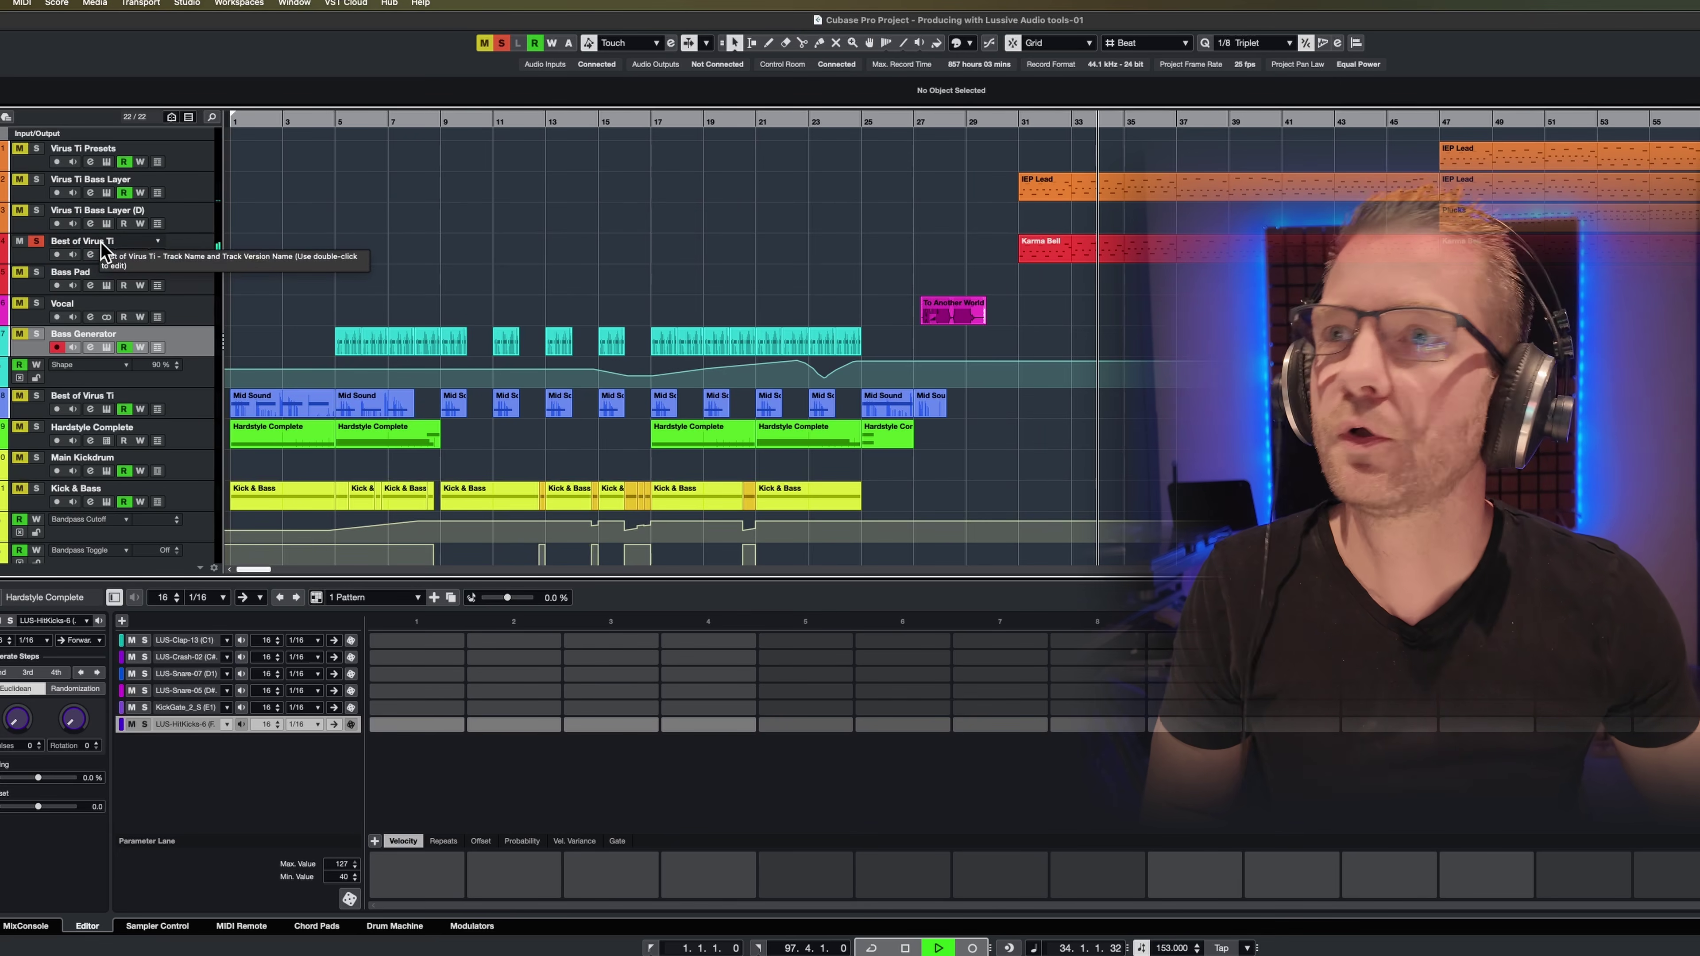
key("space")
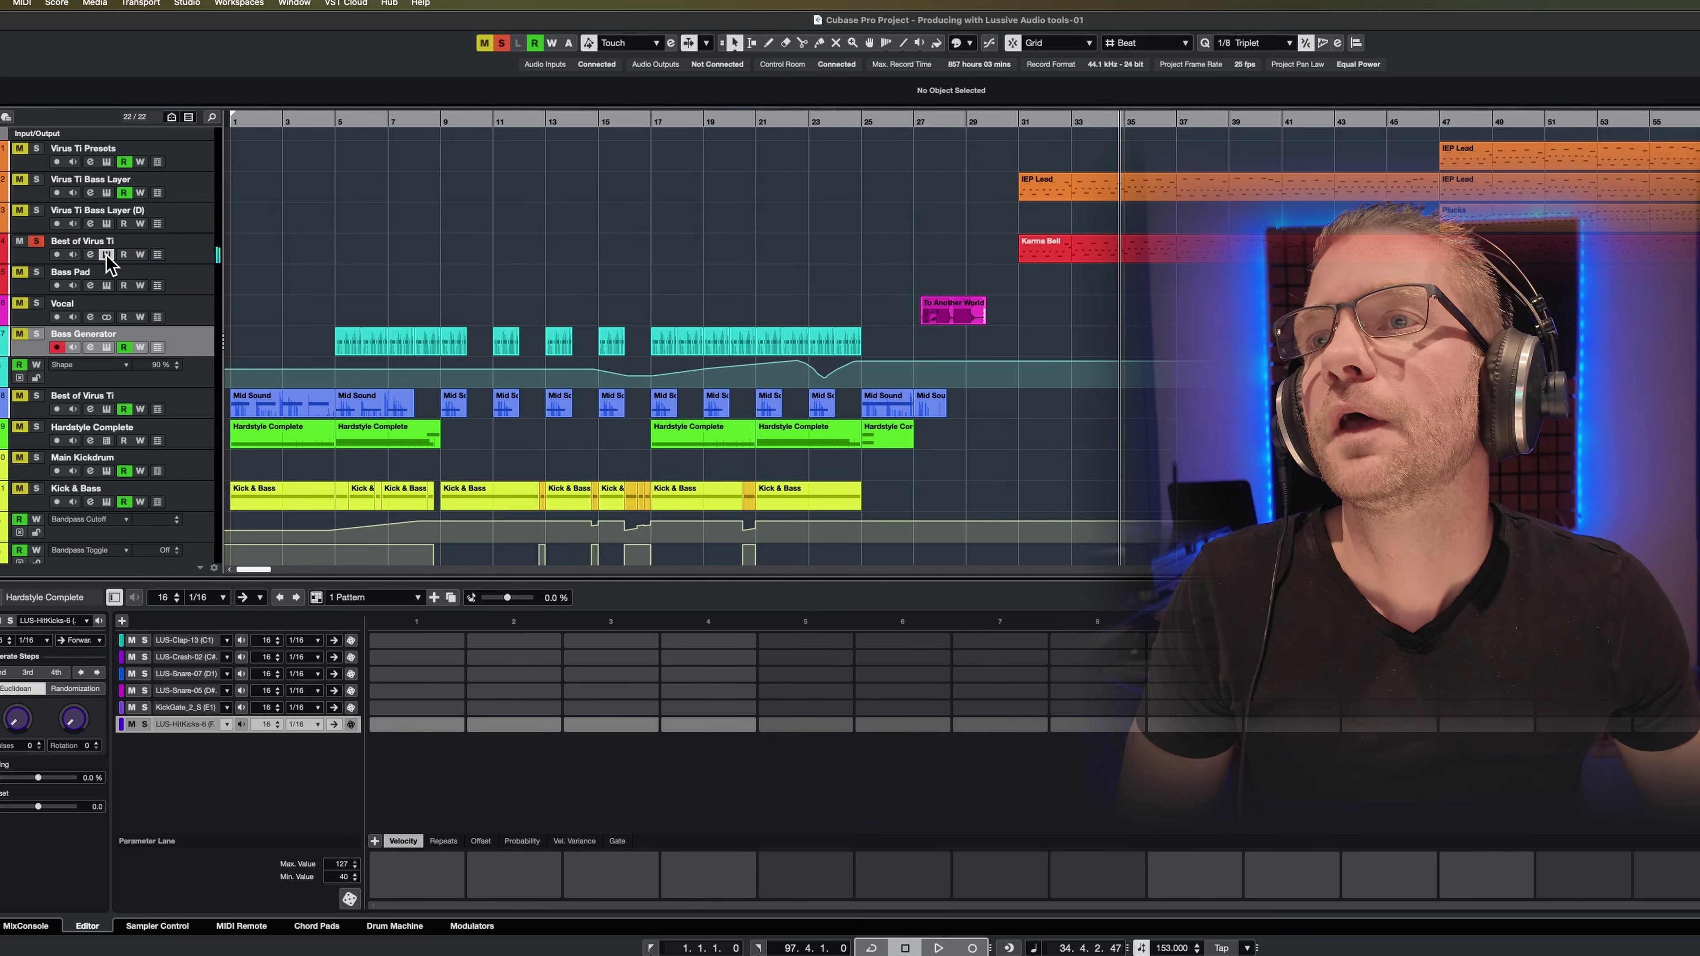
left_click(106, 255)
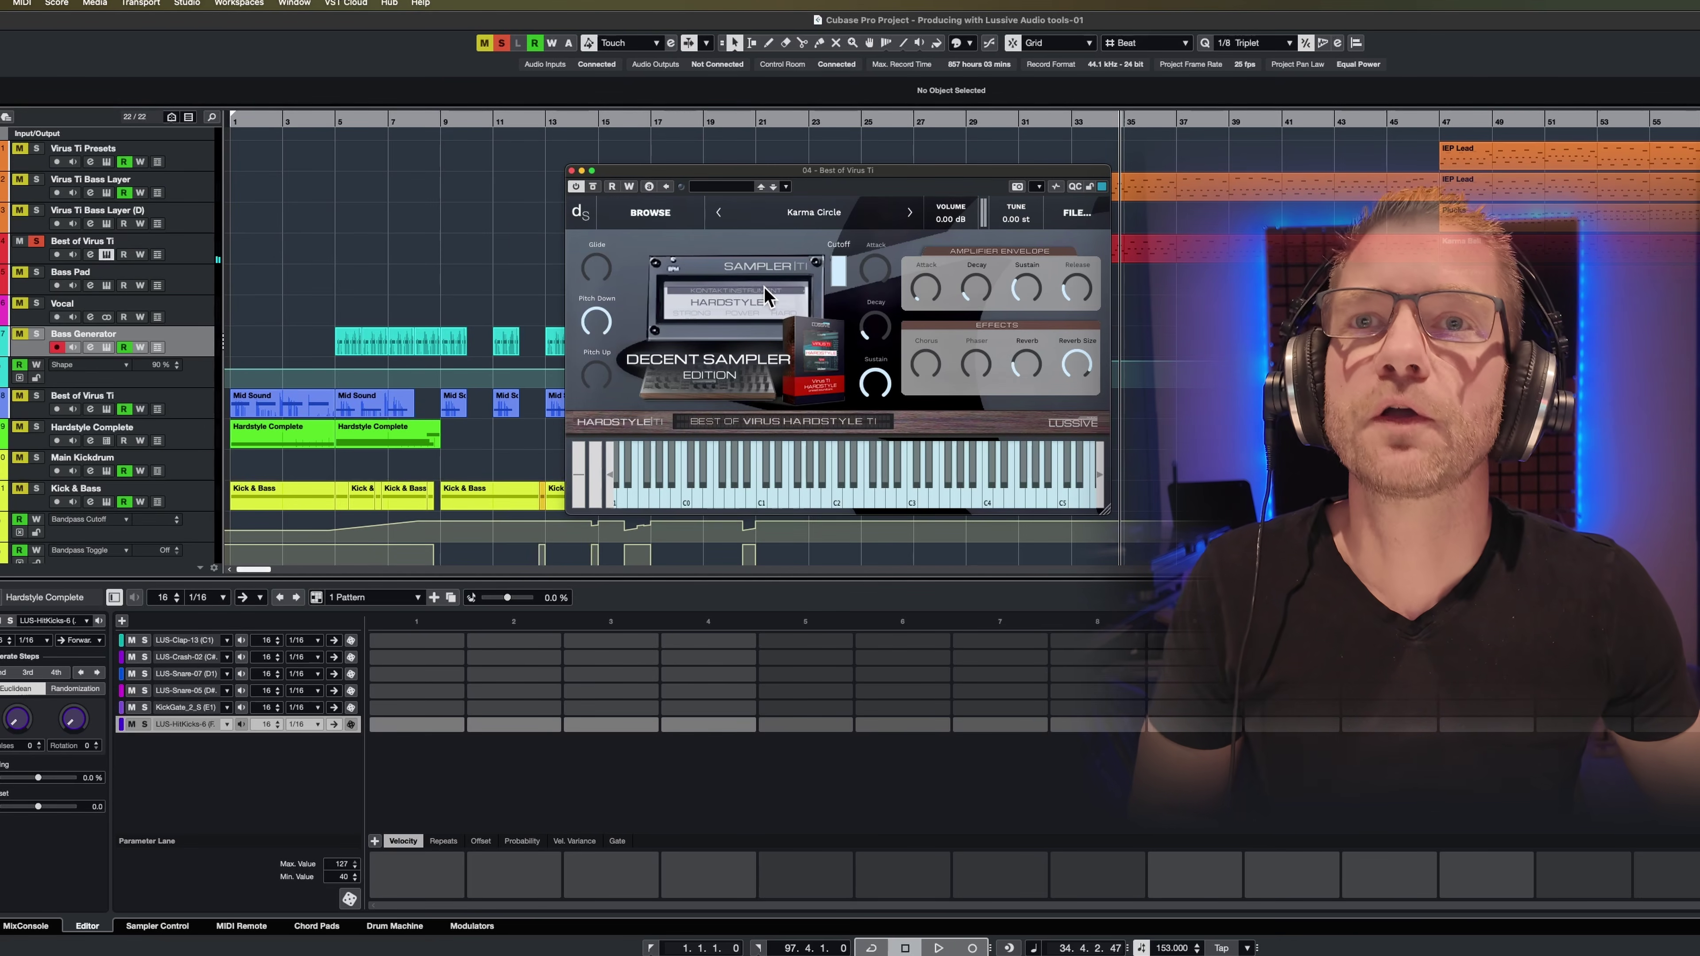
left_click(572, 171)
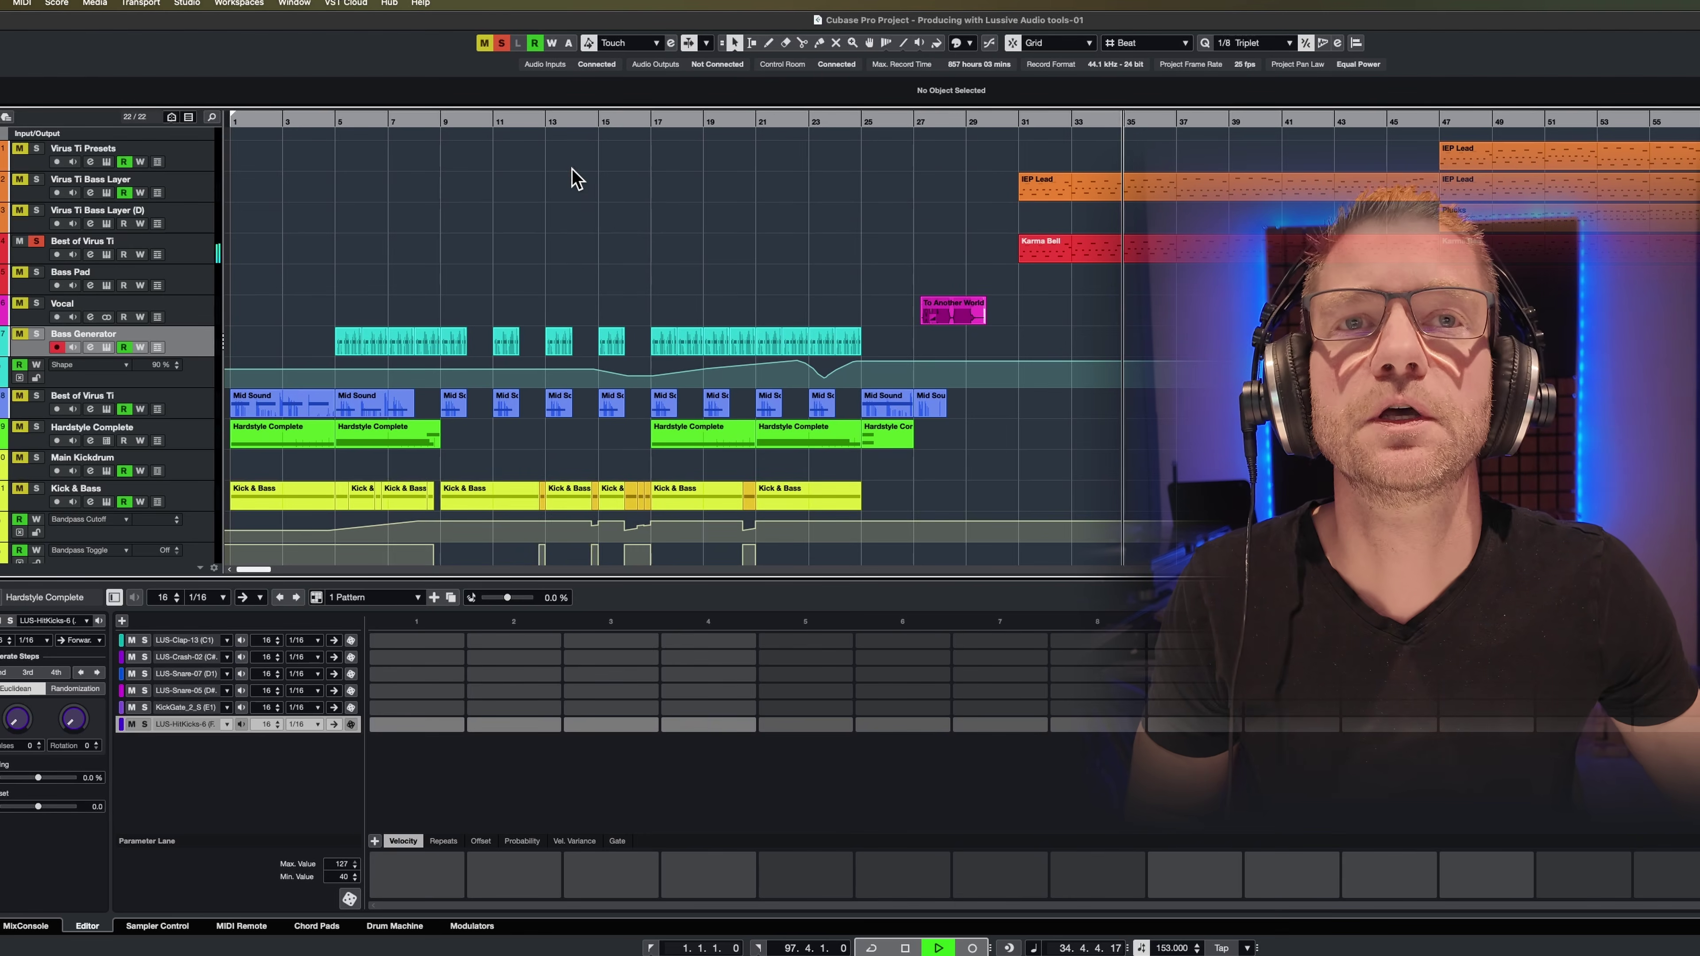
- Stop the Best of Virus Ti solo audition and inspect the Virus Ti Bass Layer track's OsTIrus instrument, including its preset browser
left_click(39, 243)
key("space")
left_click(73, 183)
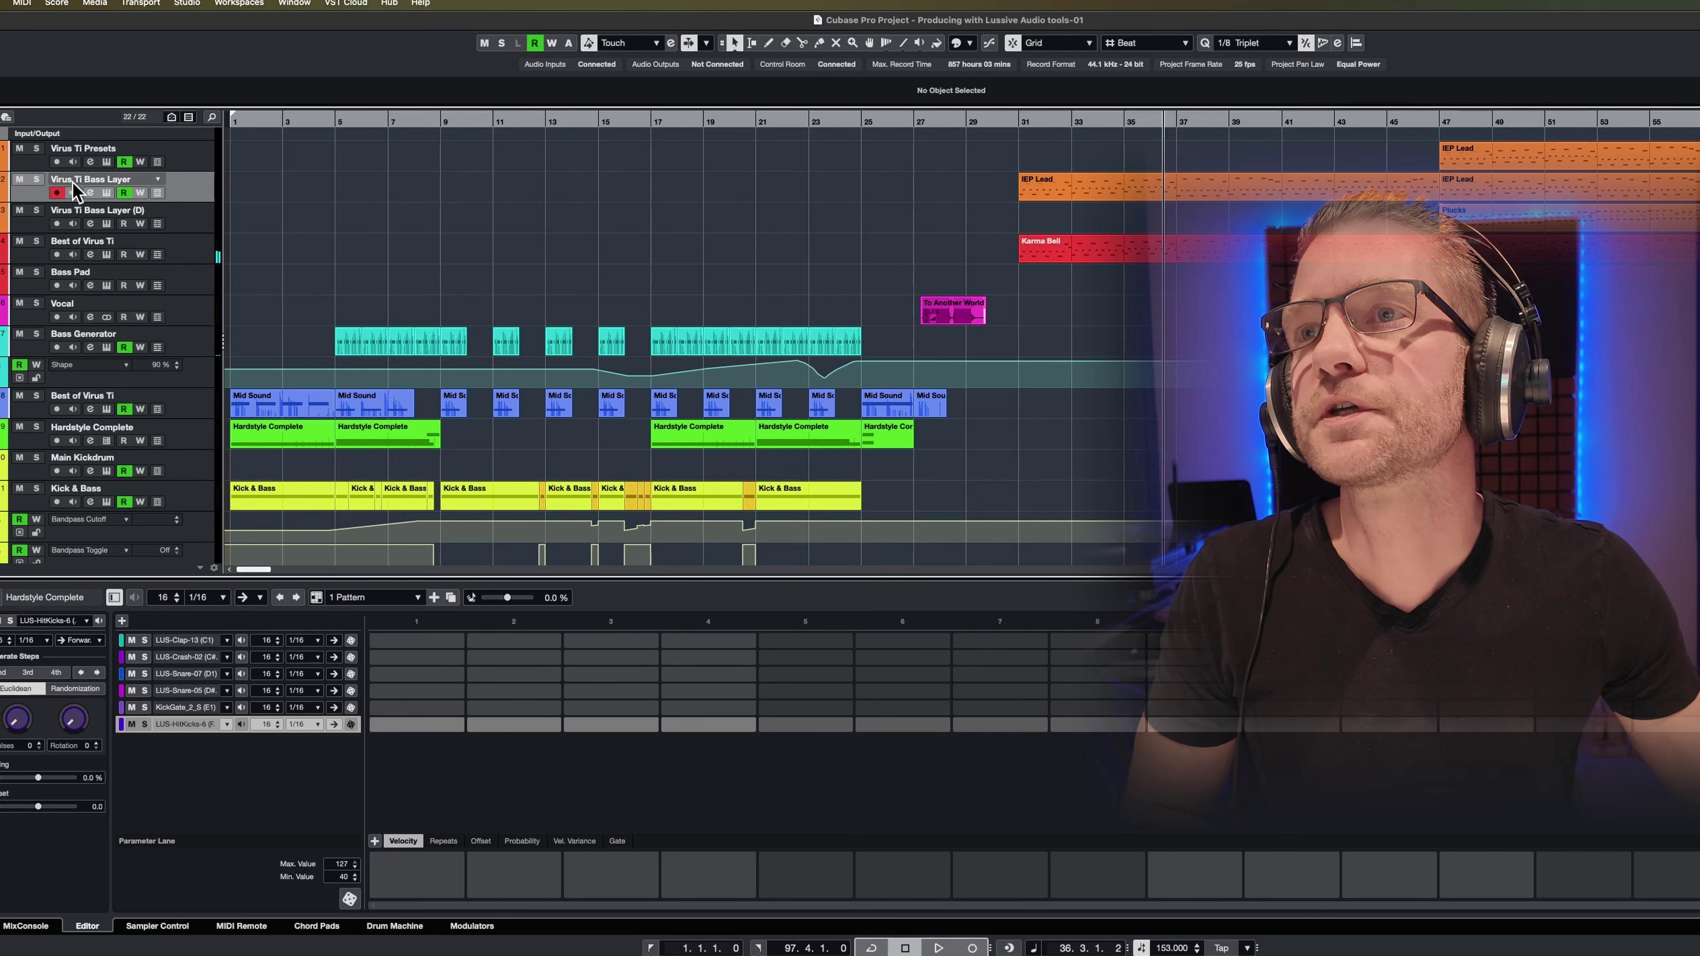
left_click(107, 191)
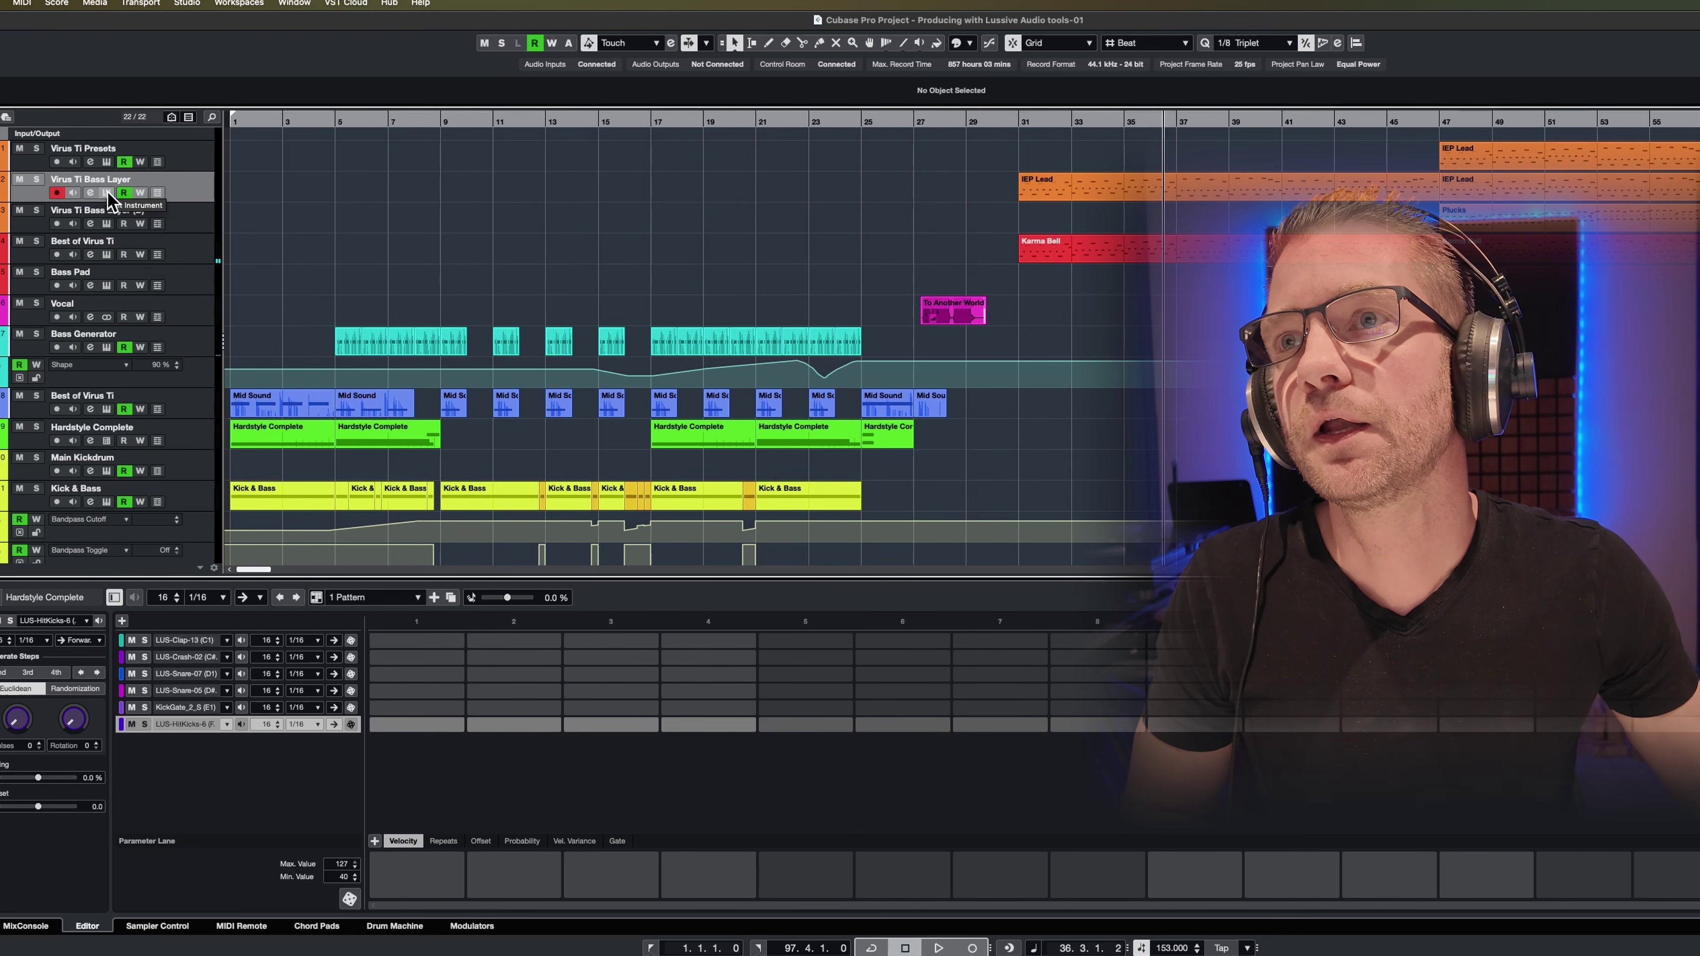
left_click_drag(506, 222, 289, 152)
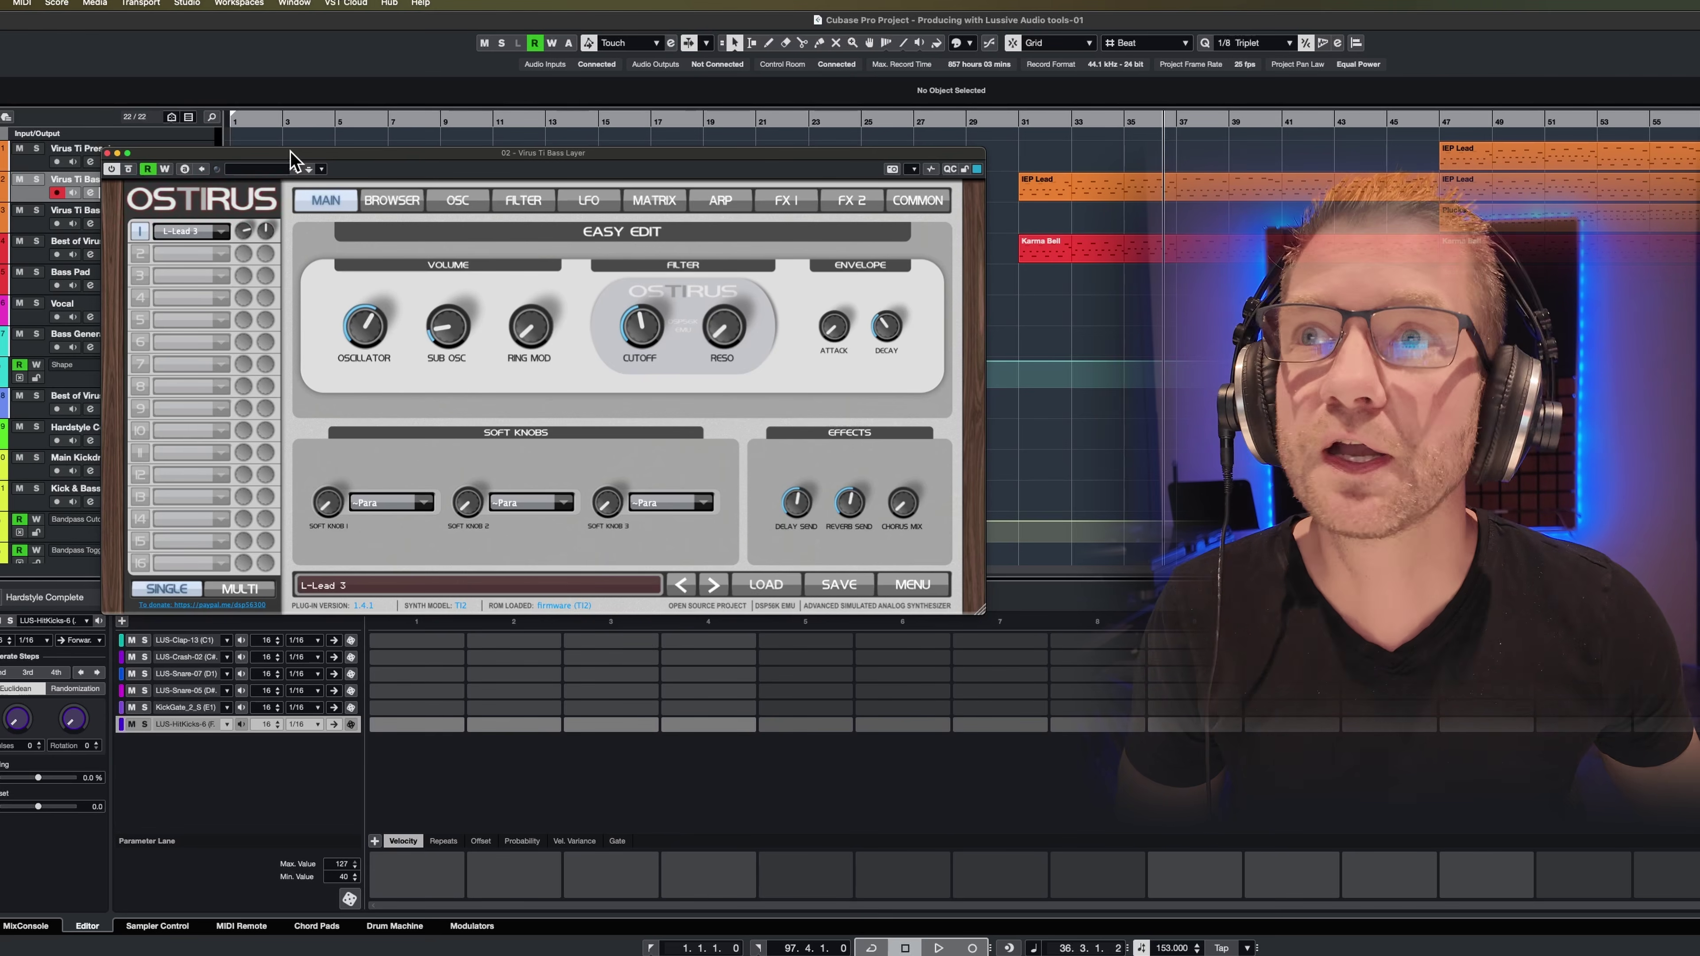
left_click_drag(290, 151, 221, 176)
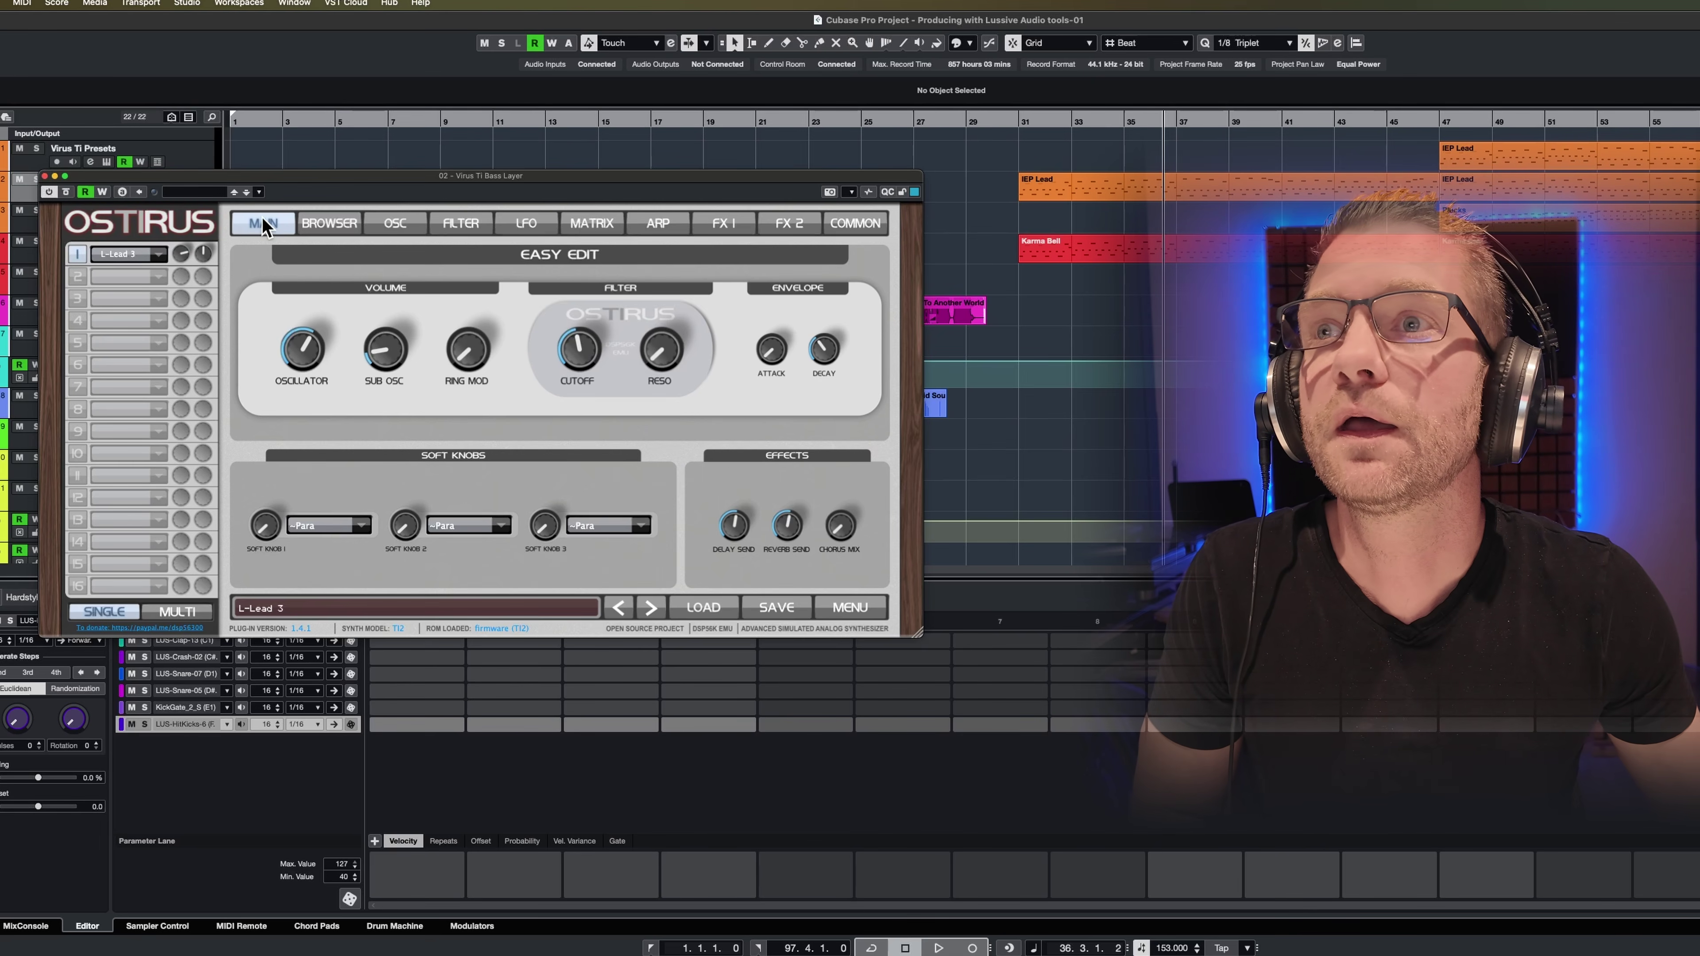
left_click(312, 226)
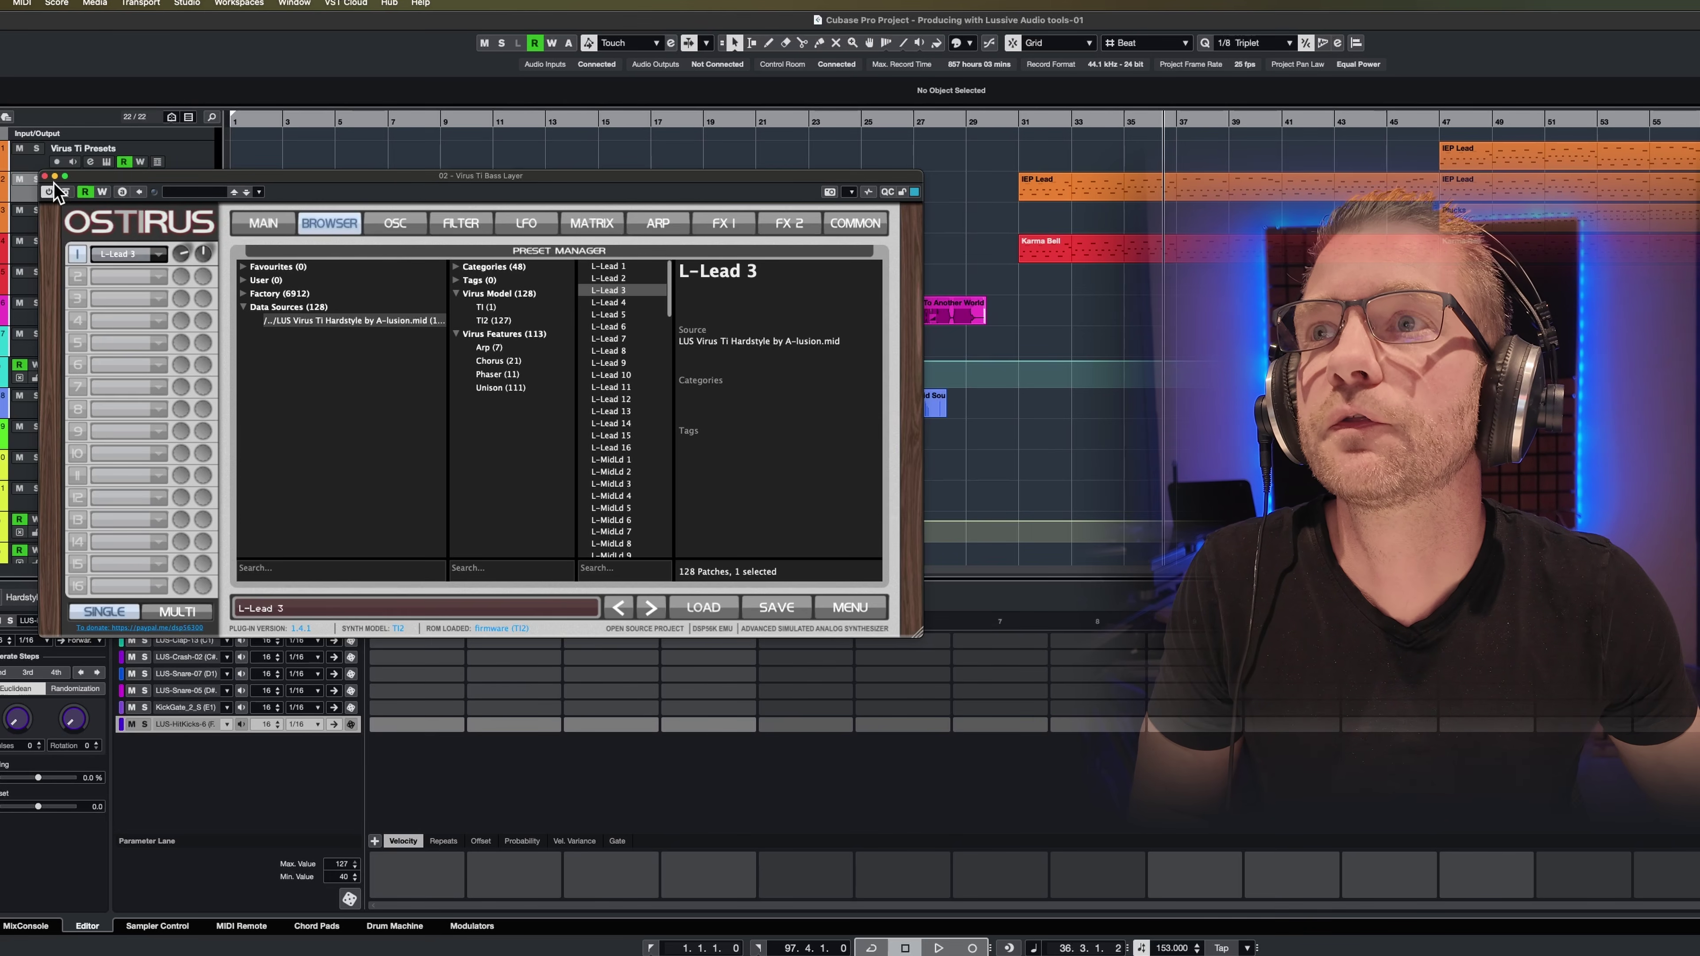
left_click(44, 176)
- Audition the Virus Ti Bass Layer track in solo and reveal its filter cutoff automation, with the view following the playhead
left_click(36, 179)
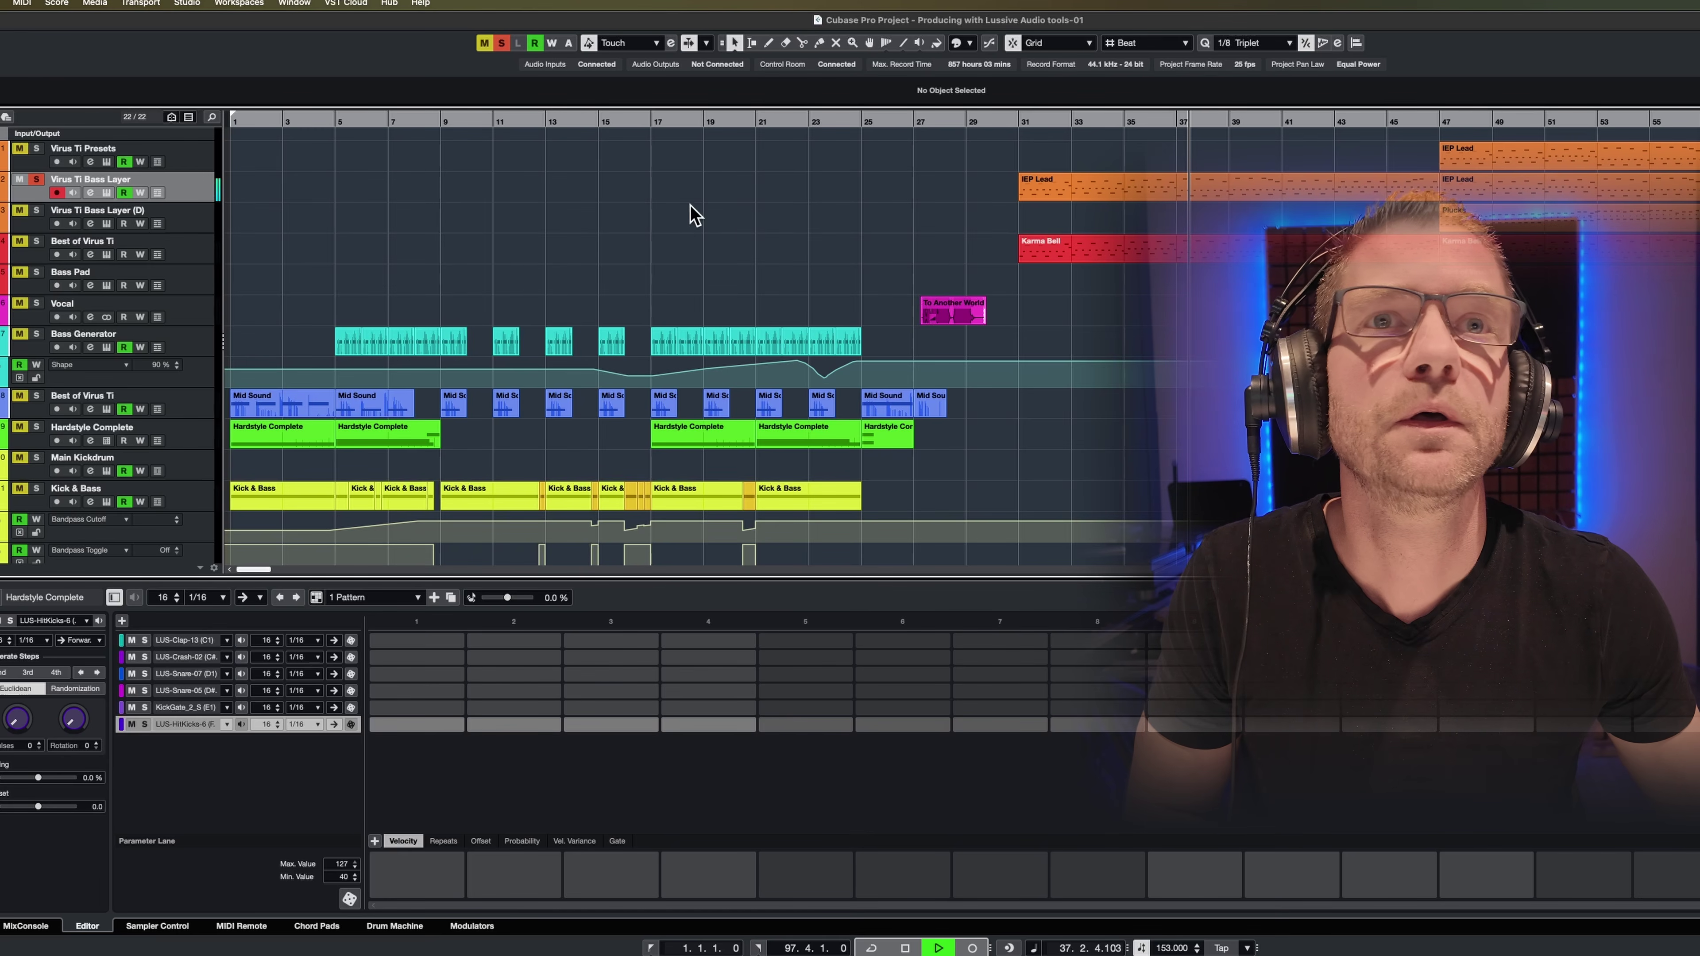
right_click(190, 186)
left_click(320, 408)
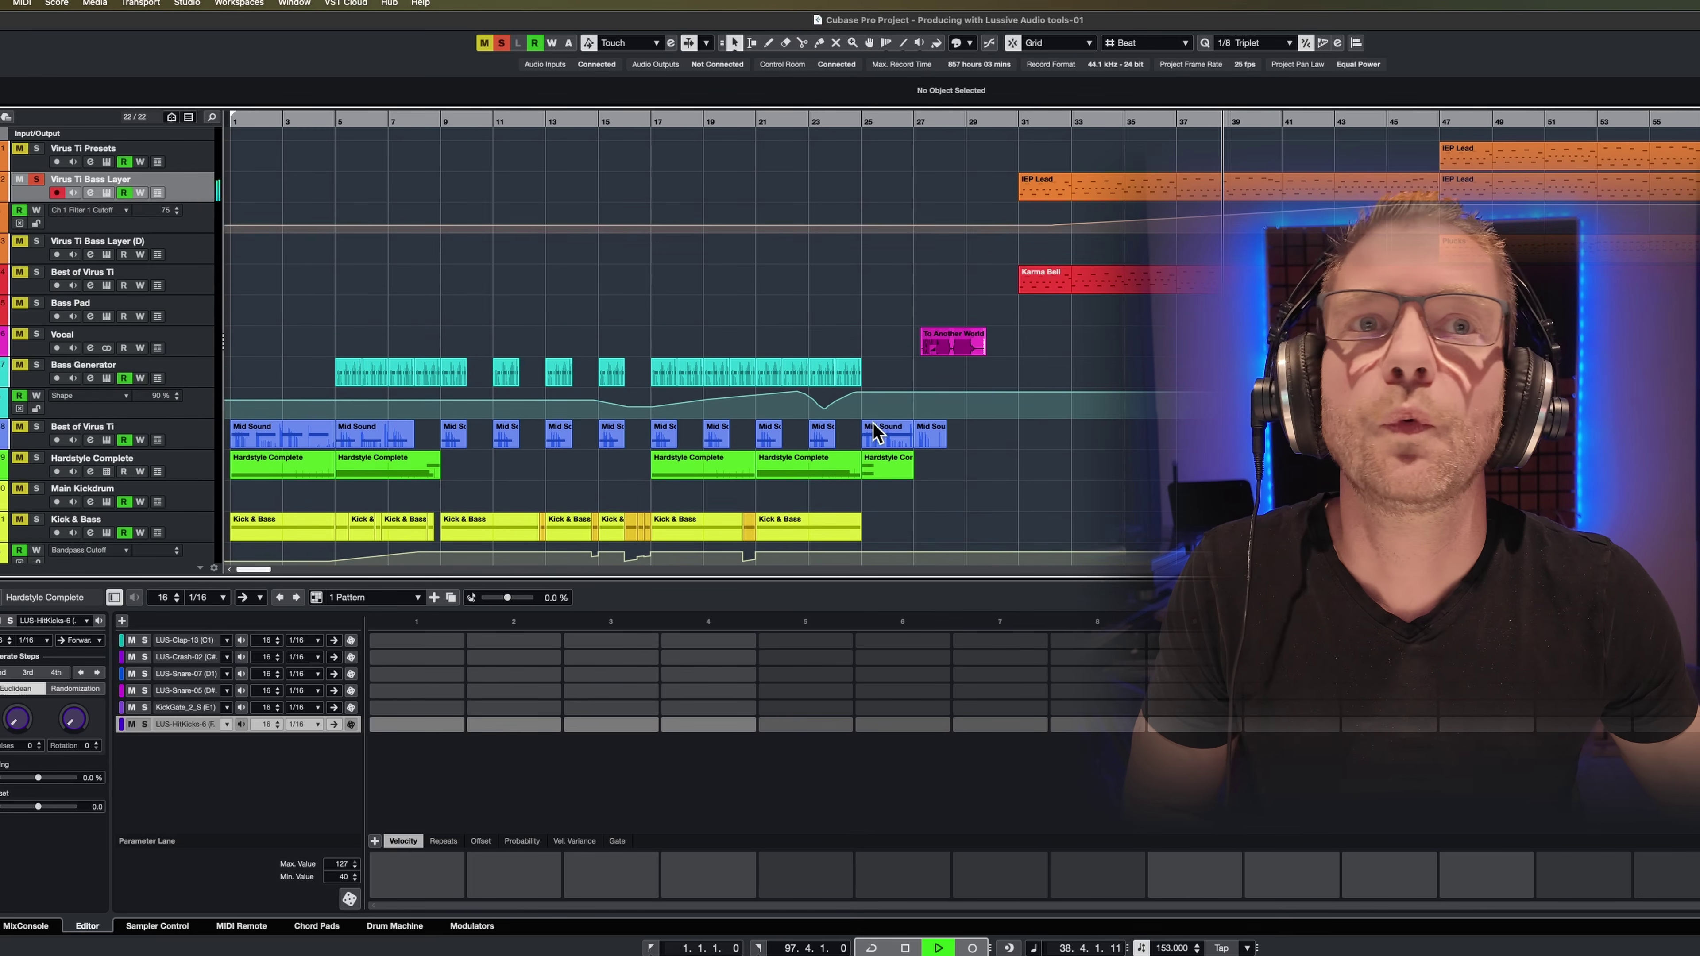
key("f")
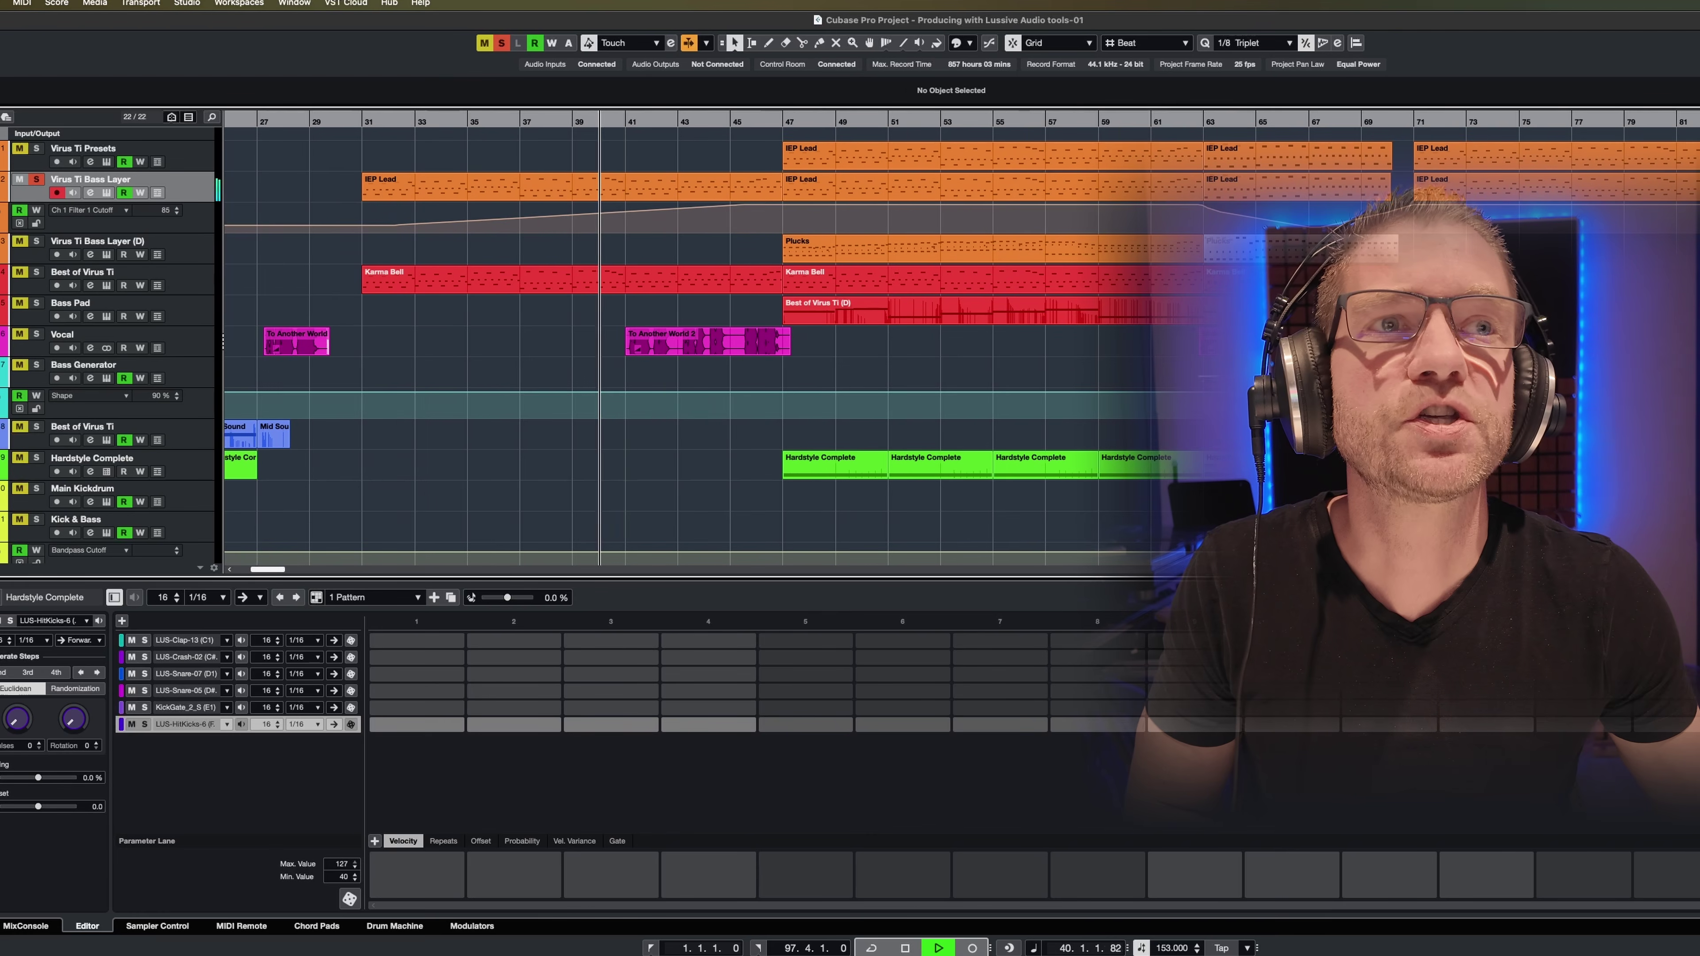
- Compare the full mix with the soloed Virus Ti Presets and Virus Ti Bass Layer tracks through bar 47, clearing the solos when done
left_click(36, 148, "ctrl")
left_click(36, 179, "ctrl")
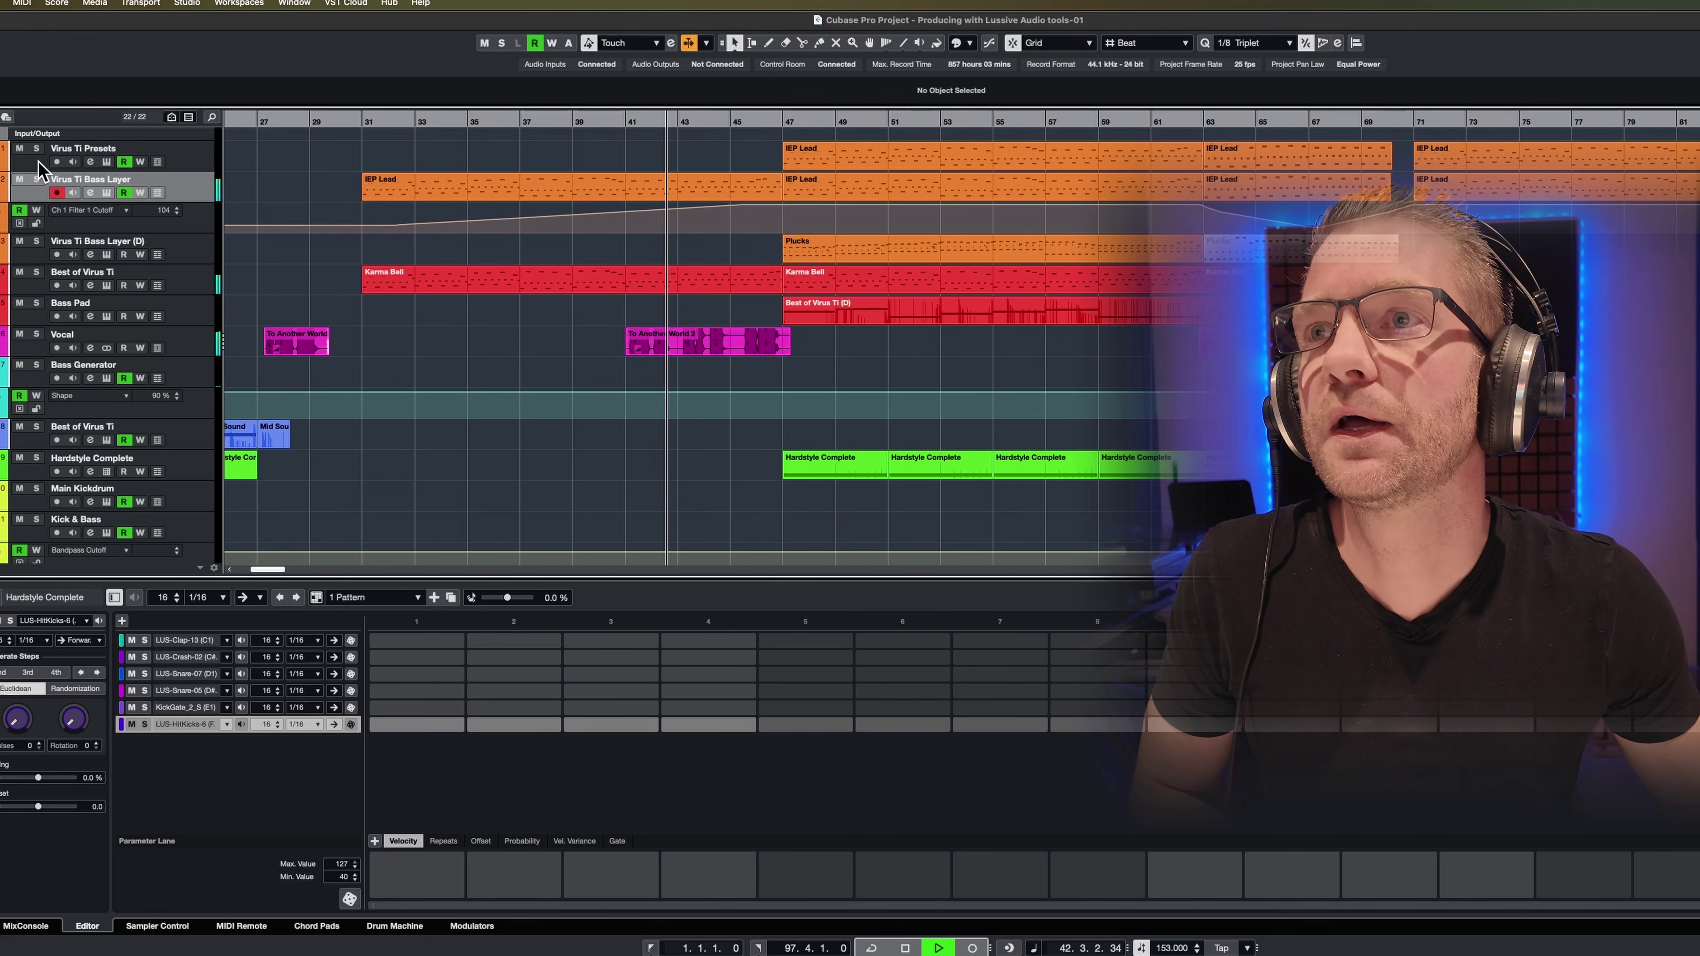
left_click(36, 148)
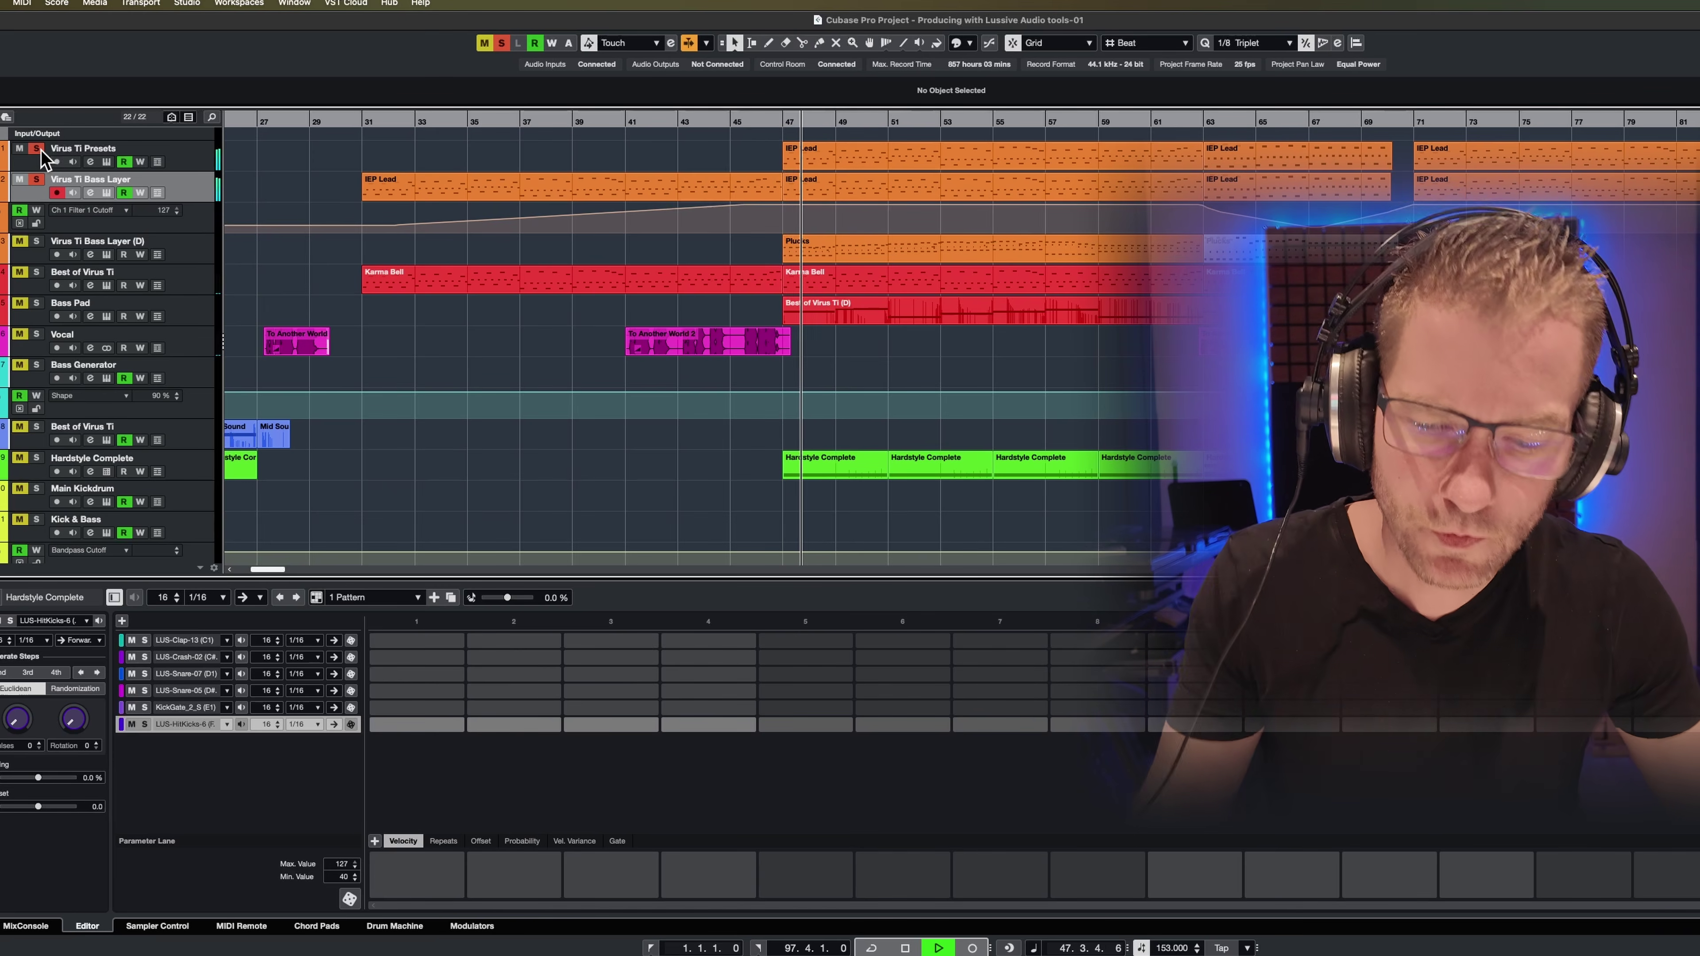
left_click(36, 177)
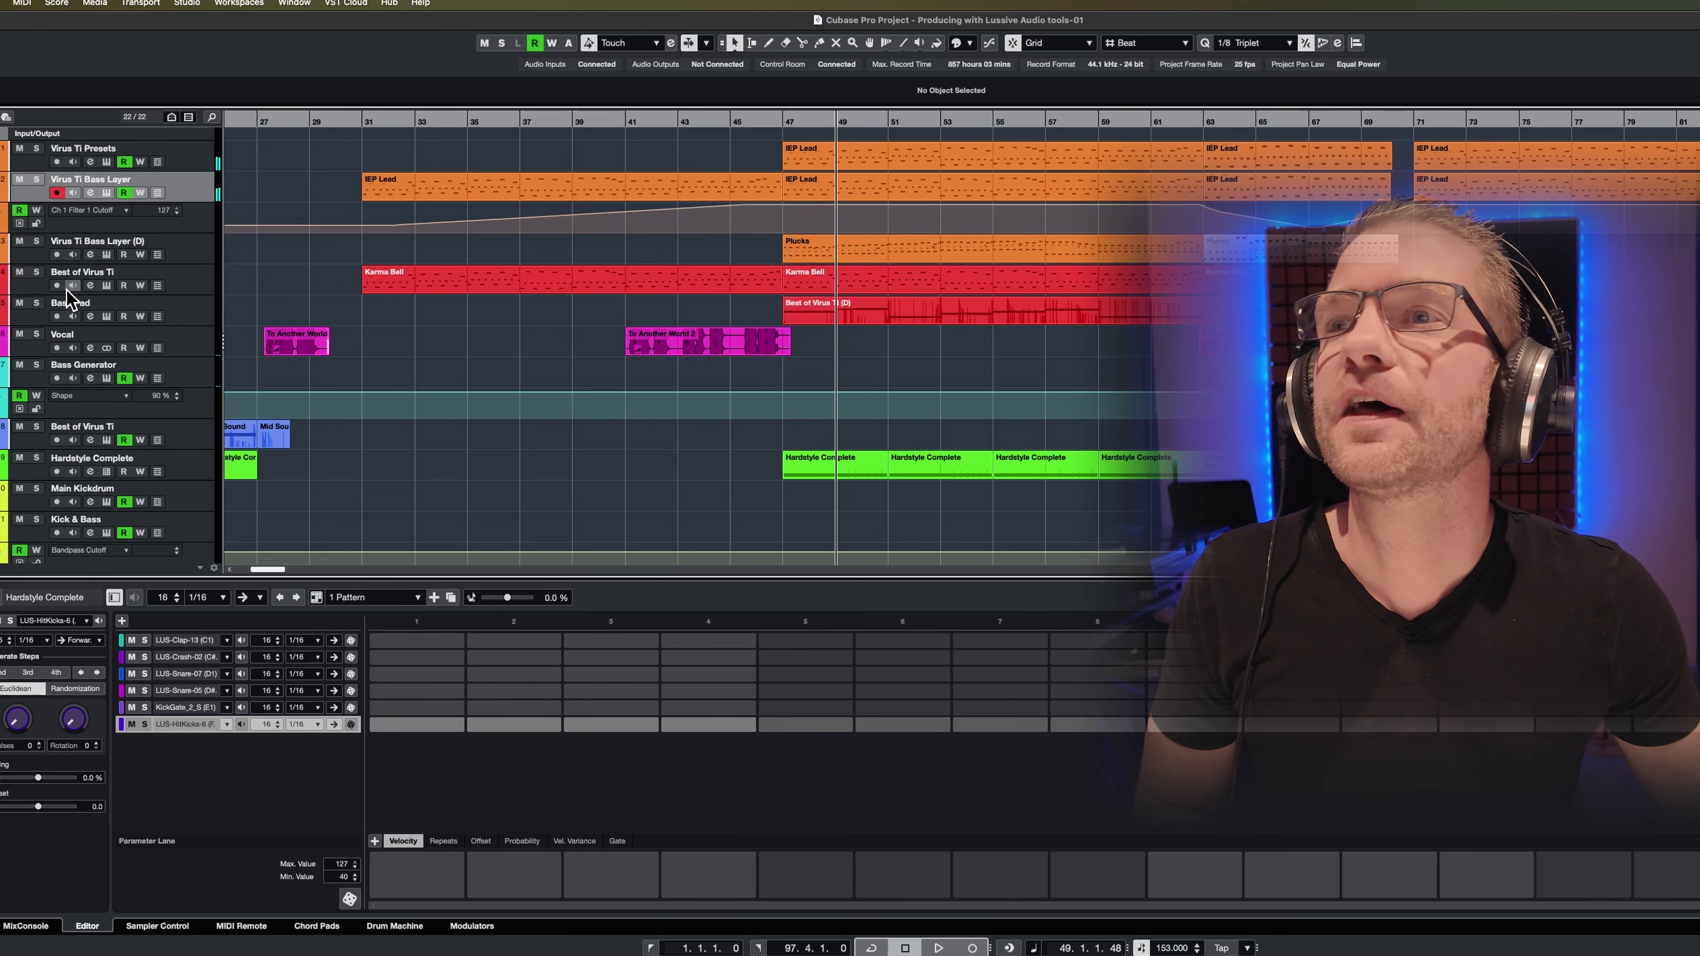
- Inspect the Bass Pad track's Decent Sampler instrument and audition the track in solo before returning to the full mix
left_click(106, 317)
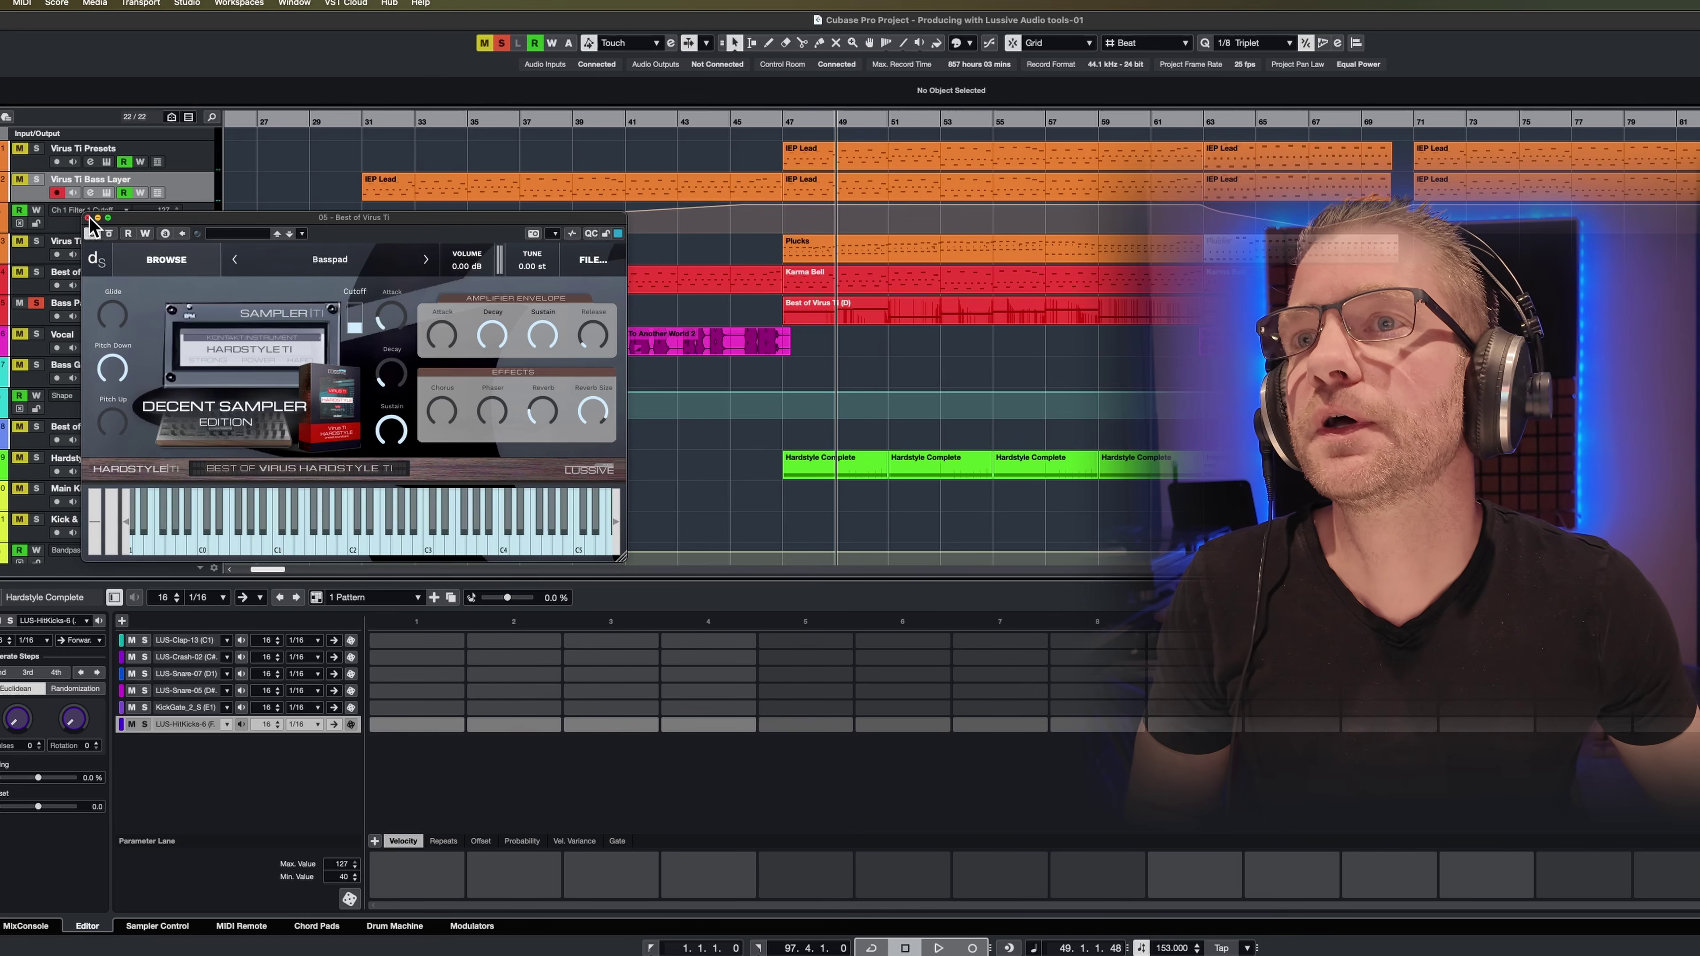
left_click(88, 218)
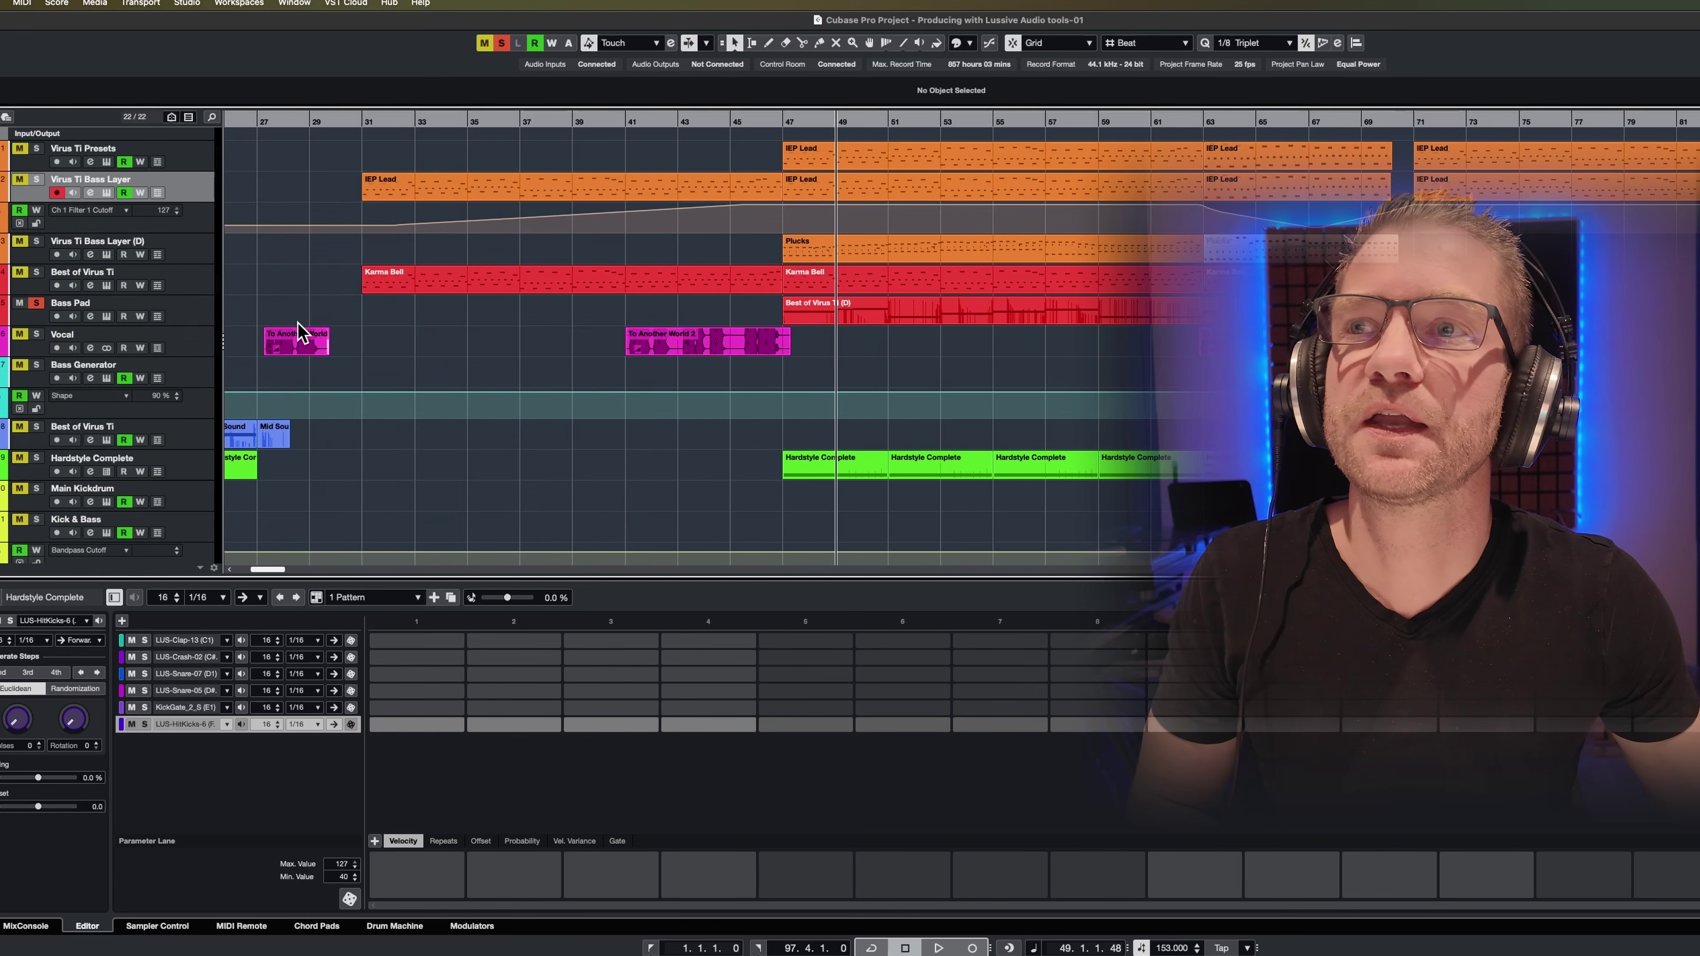
left_click(115, 321)
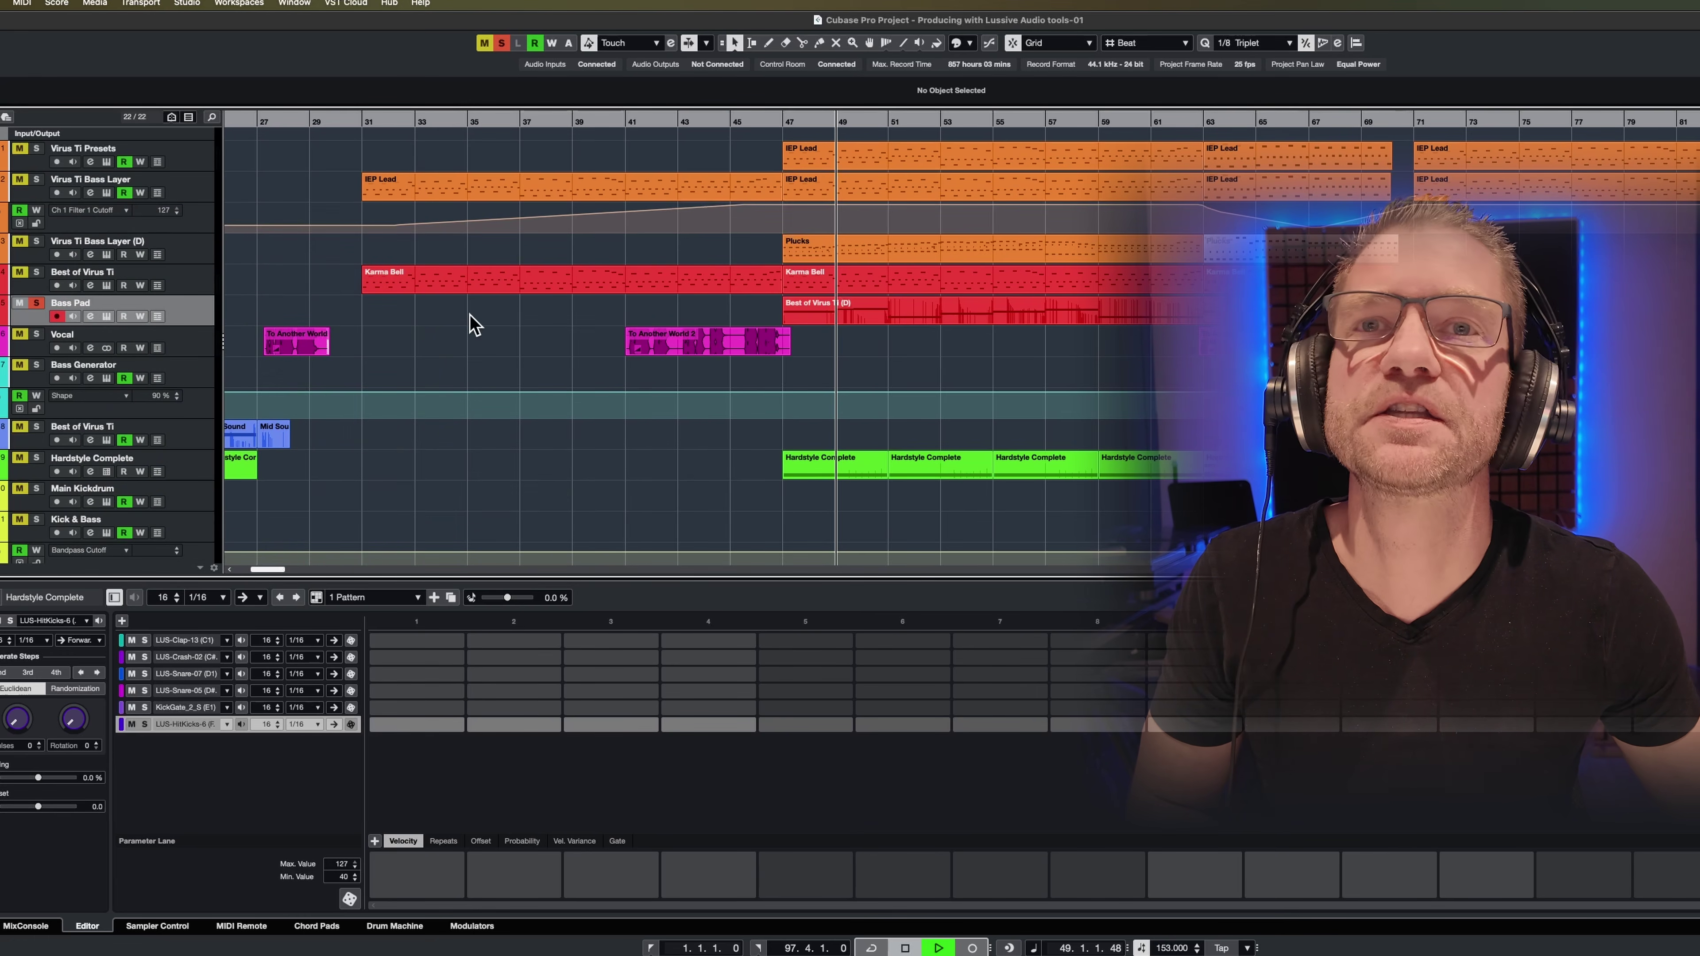
left_click(37, 304)
left_click(20, 304)
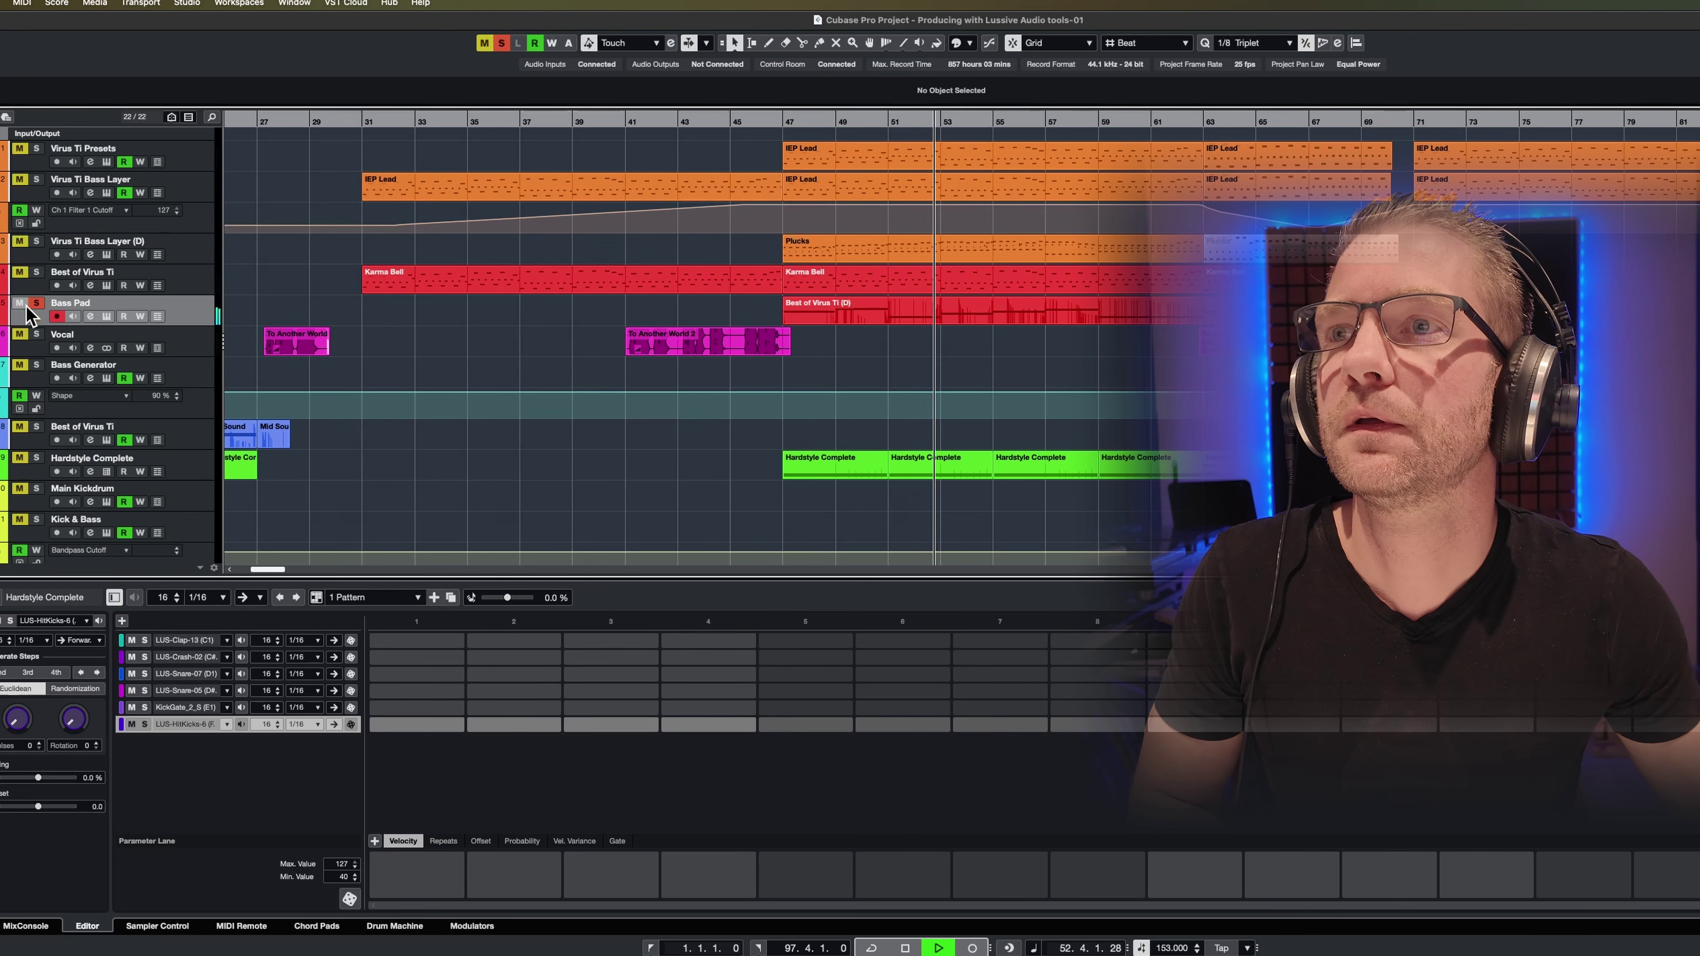
left_click(20, 305)
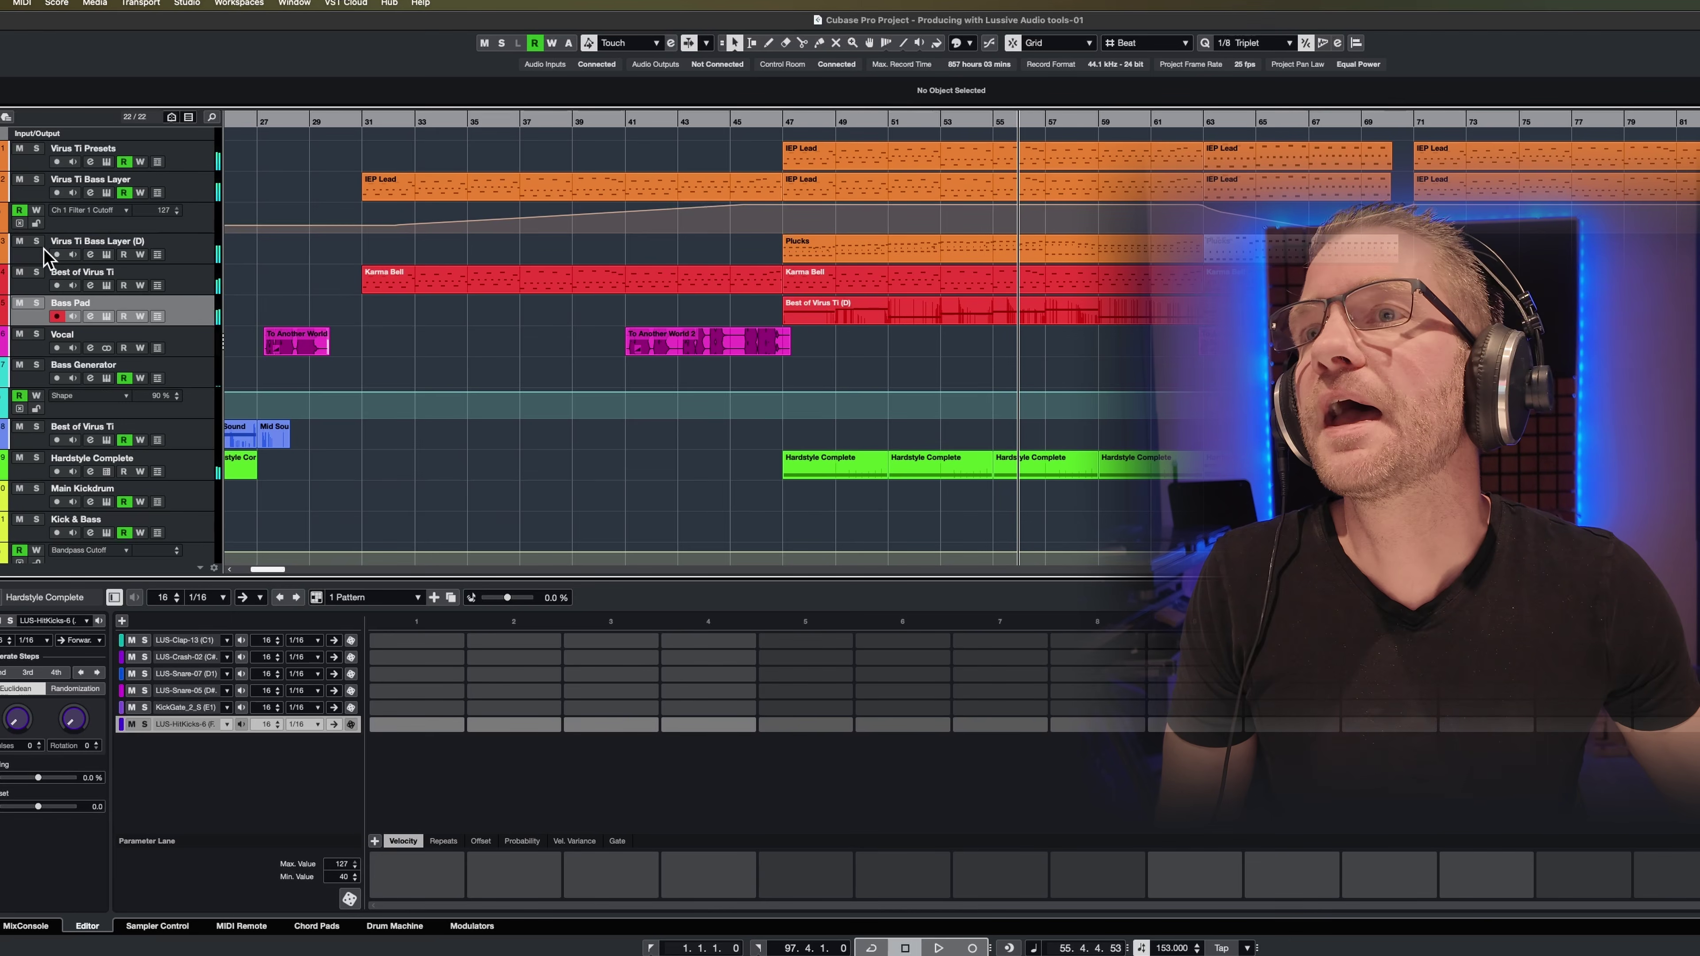
- Audition the Plucks part of Virus Ti Bass Layer (D) in solo from bar 47 and inspect its OsTIrus instrument
key("space")
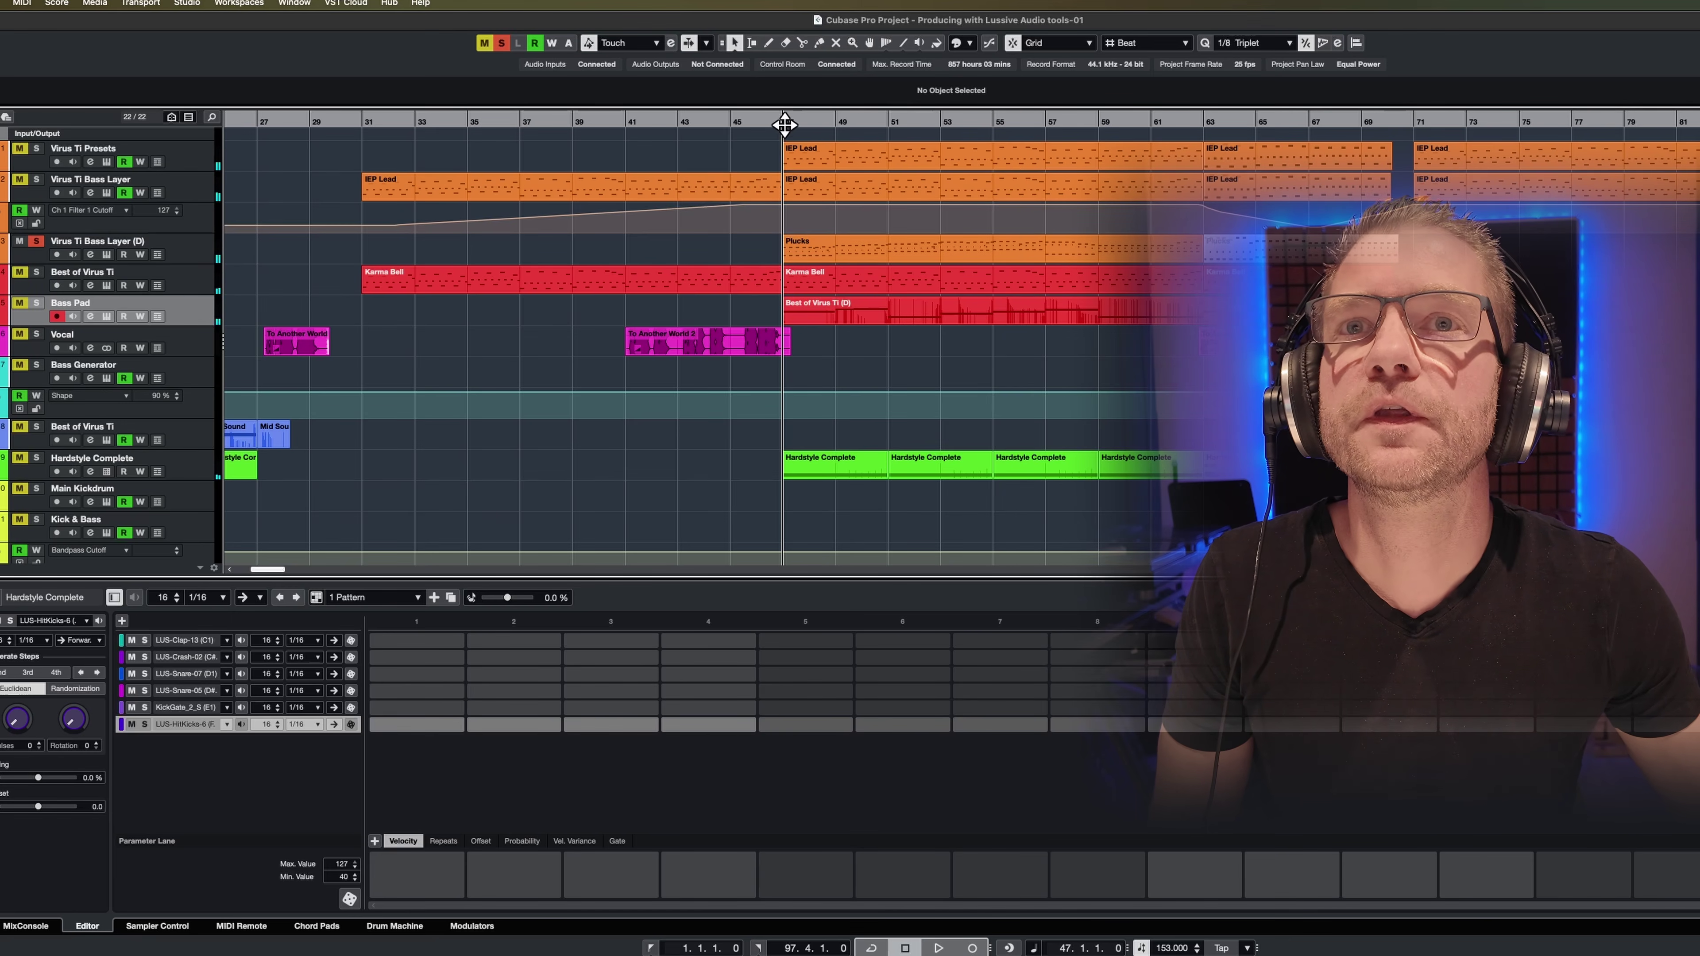
key("space")
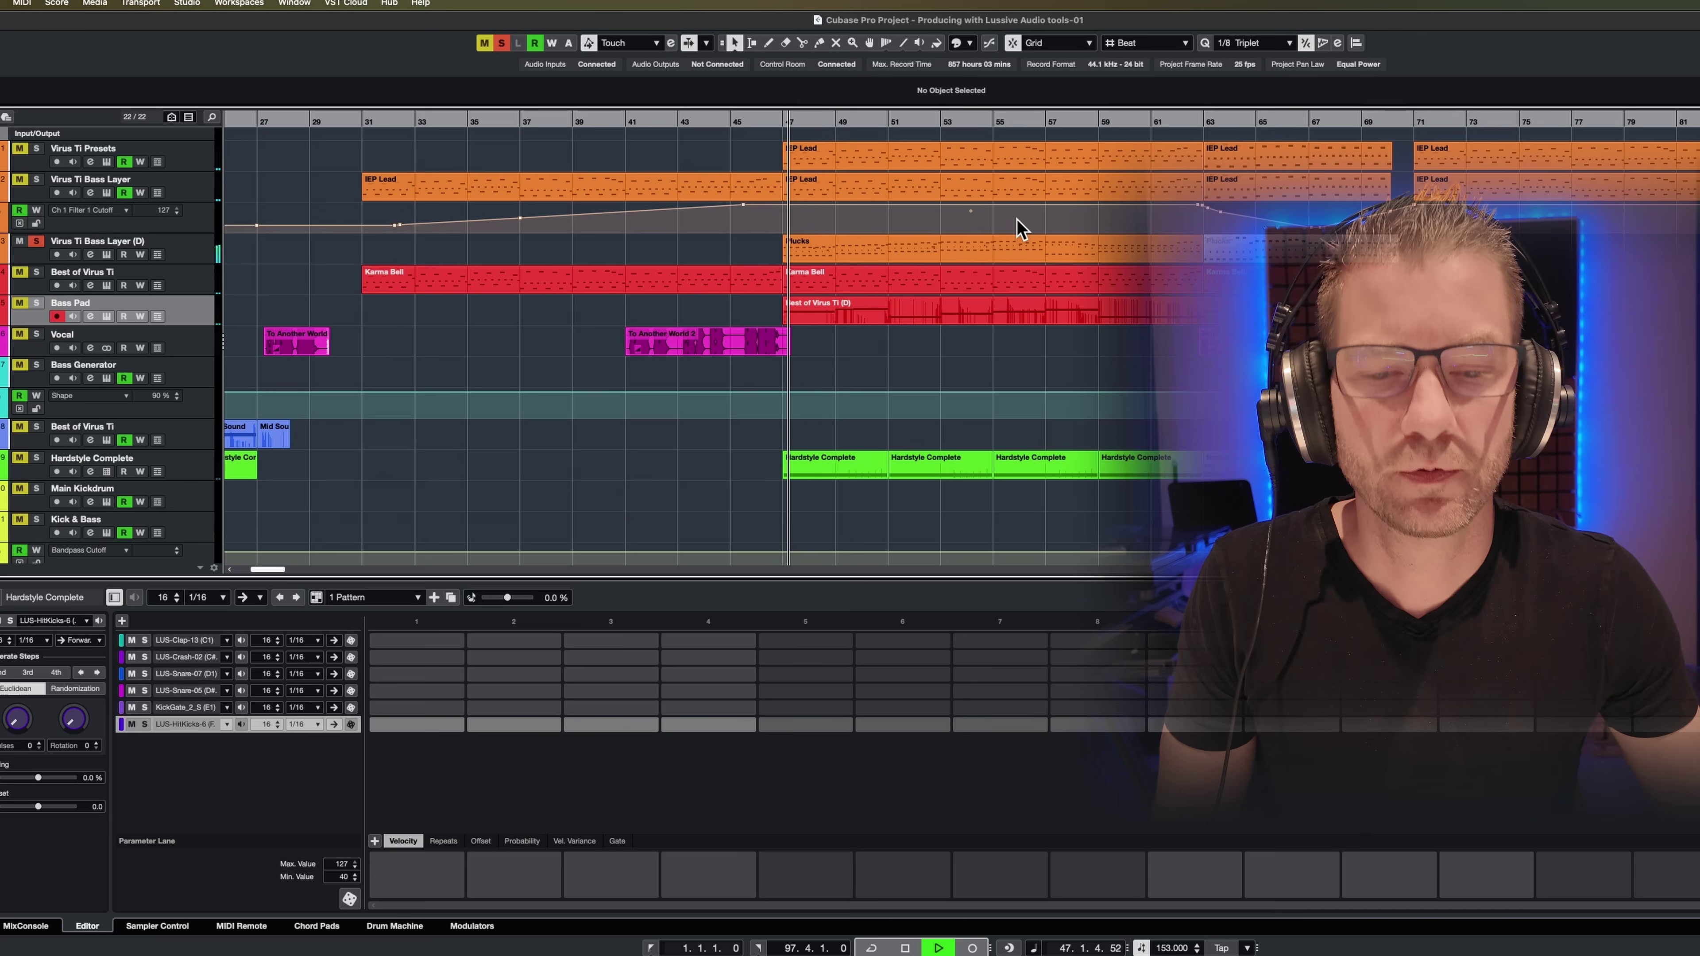
left_click(201, 262)
left_click(106, 255)
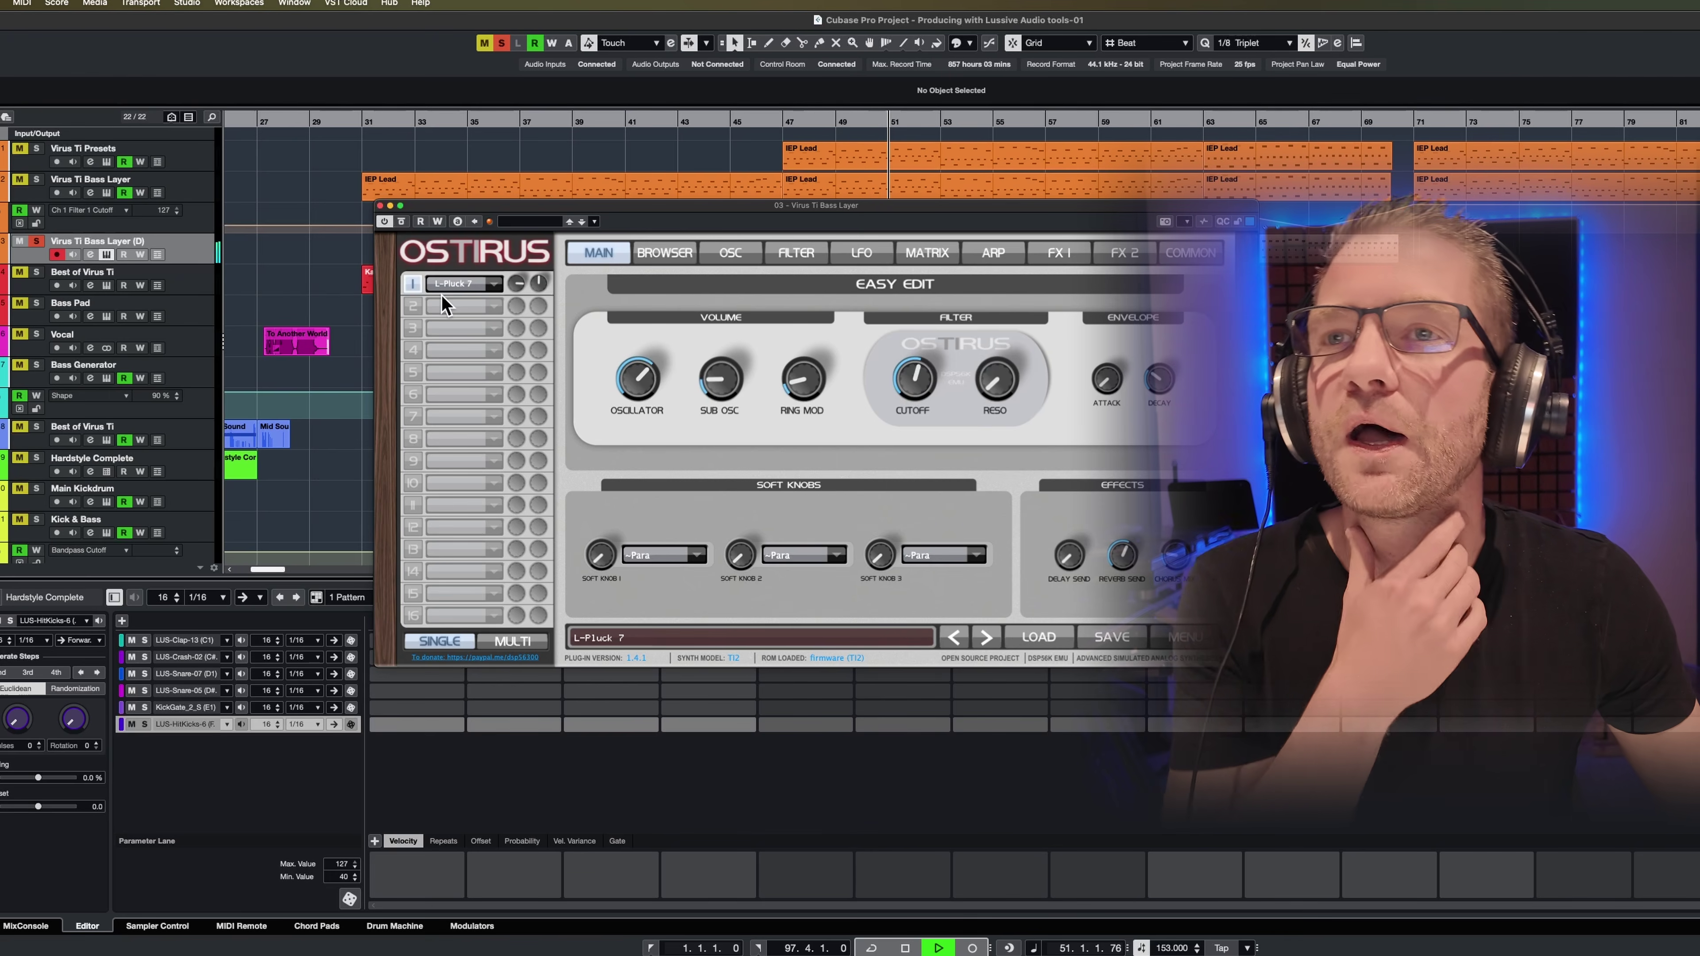
left_click(382, 206)
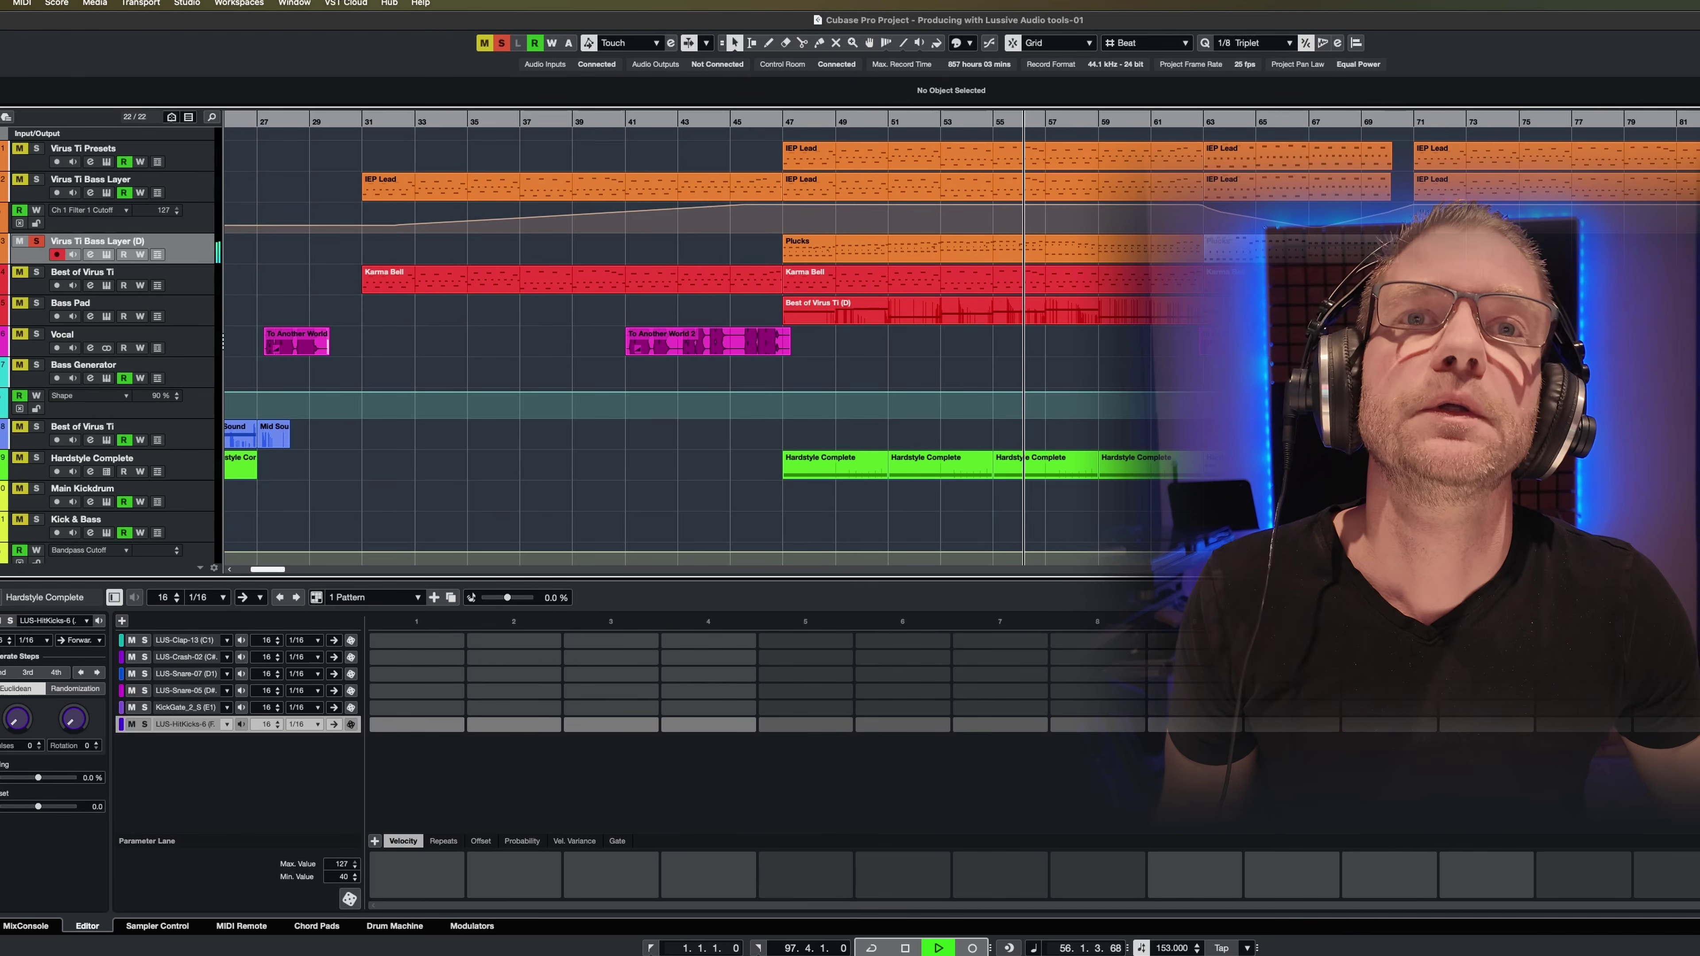
left_click(36, 242)
- Play the full mix through to bar 95 and examine the notes of the IEP Lead and Main Kickdrum parts from bar 71
scroll(1155, 350, "right", 6)
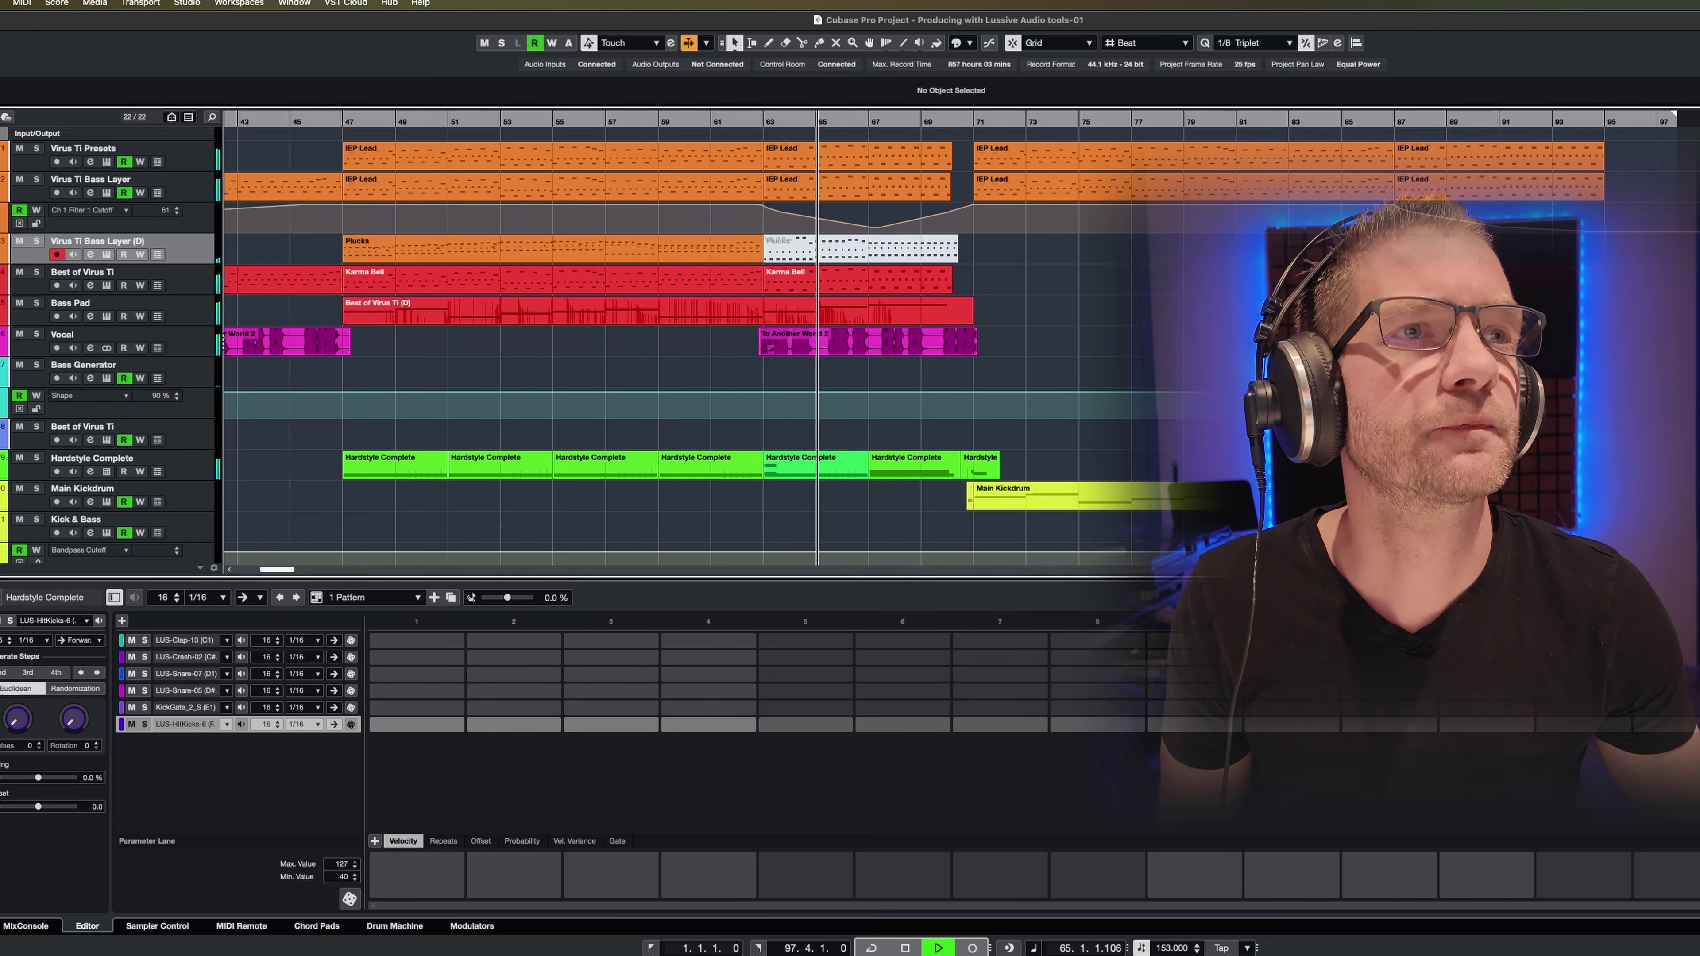
scroll(737, 335, "right", 5)
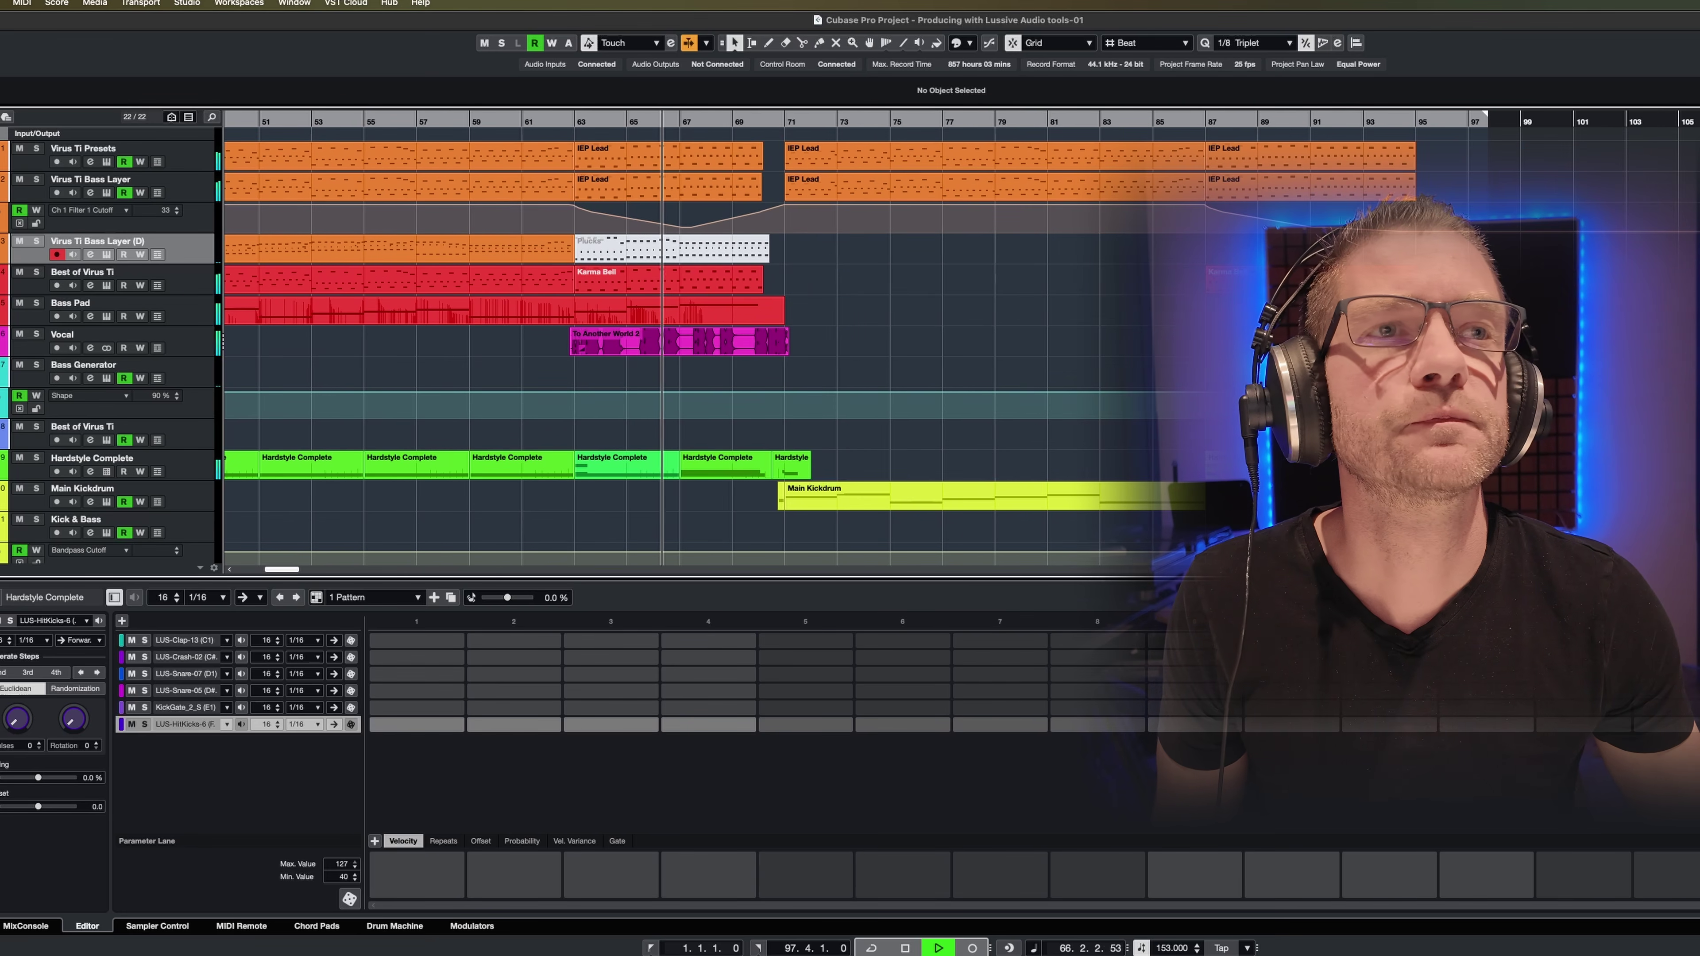
scroll(366, 448, "down", 1)
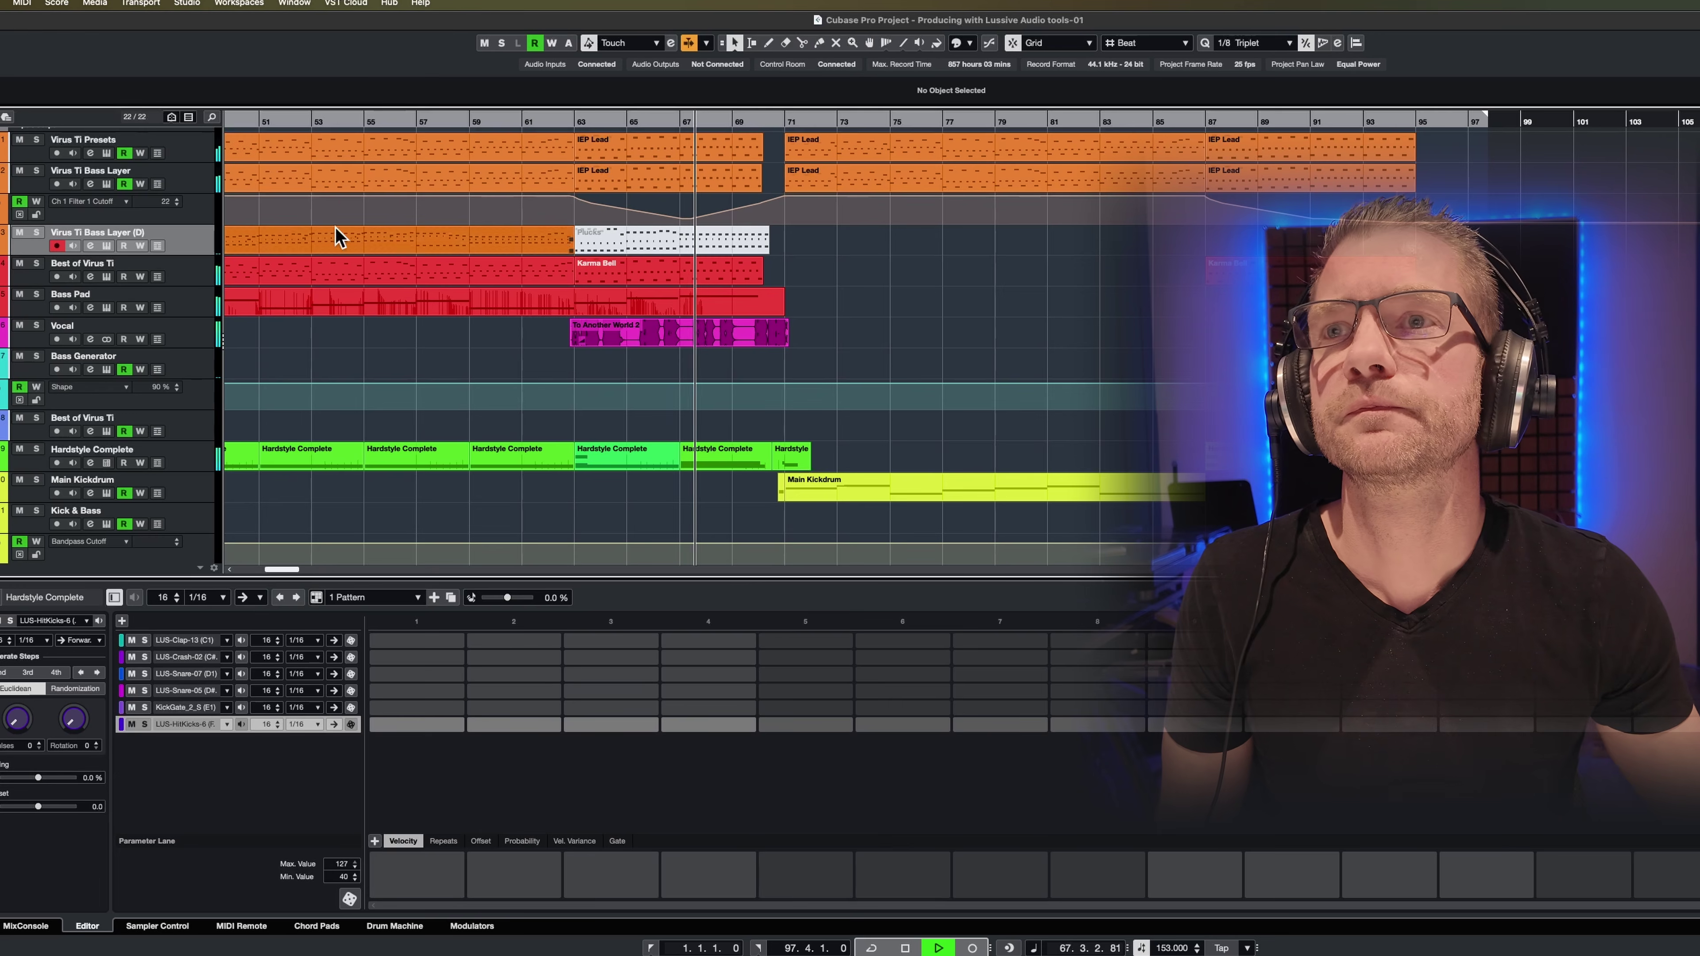
left_click(803, 178)
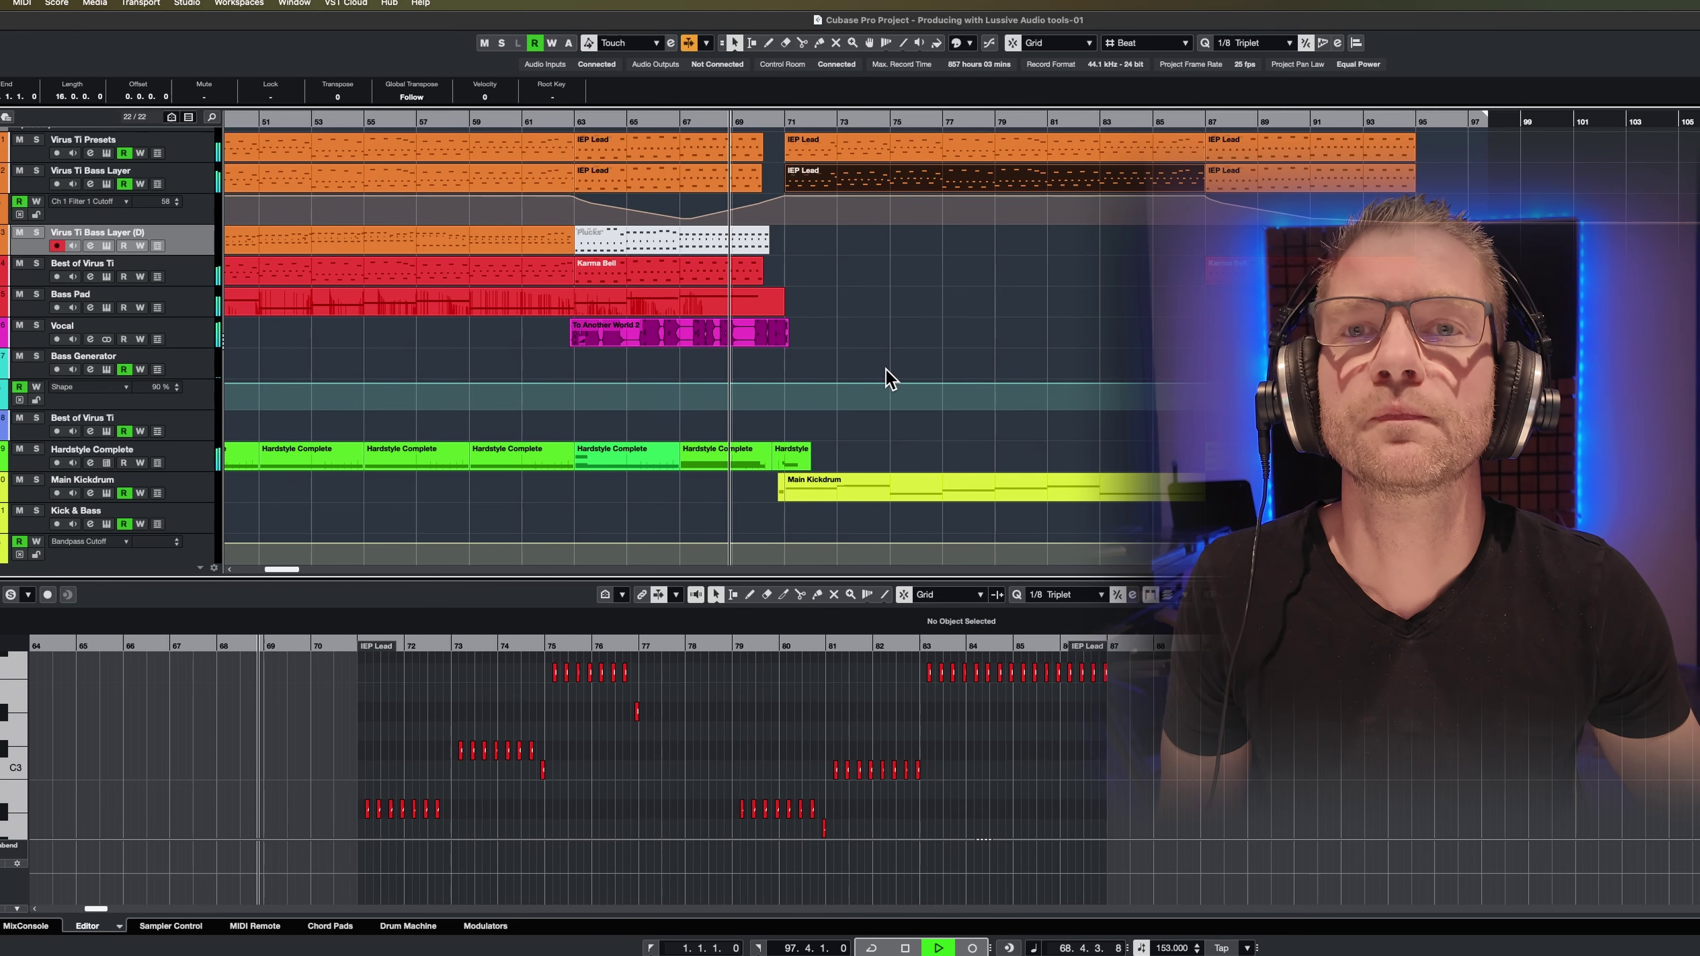
left_click(863, 494)
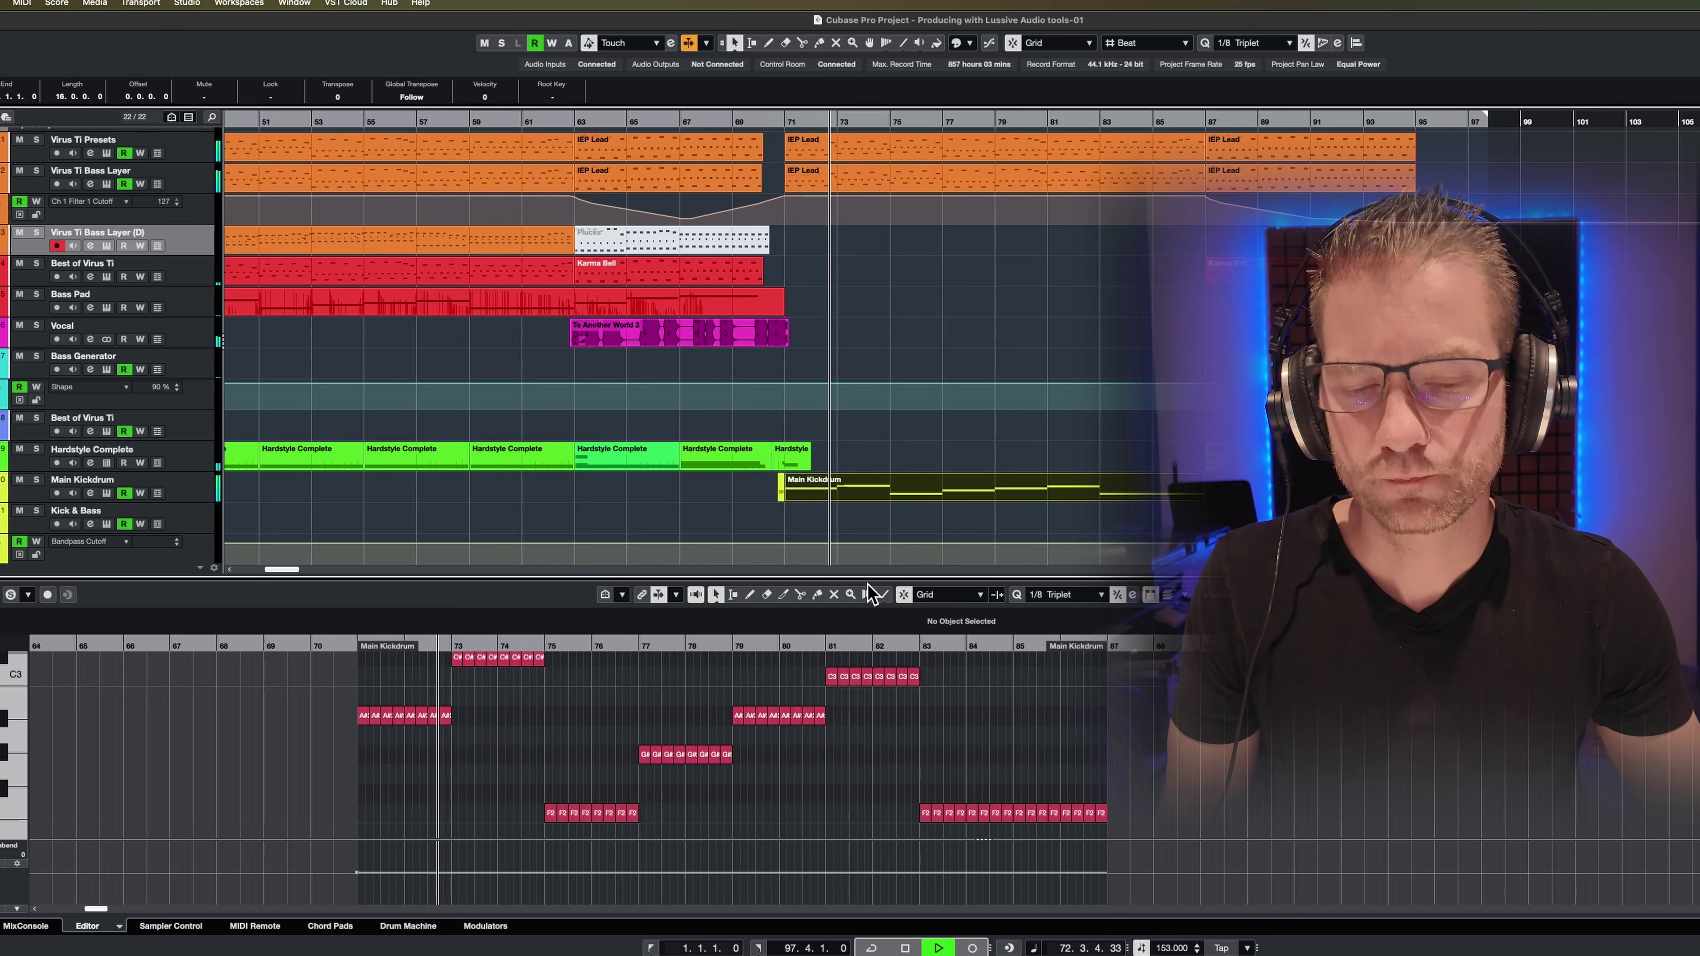
scroll(670, 334, "down", 1)
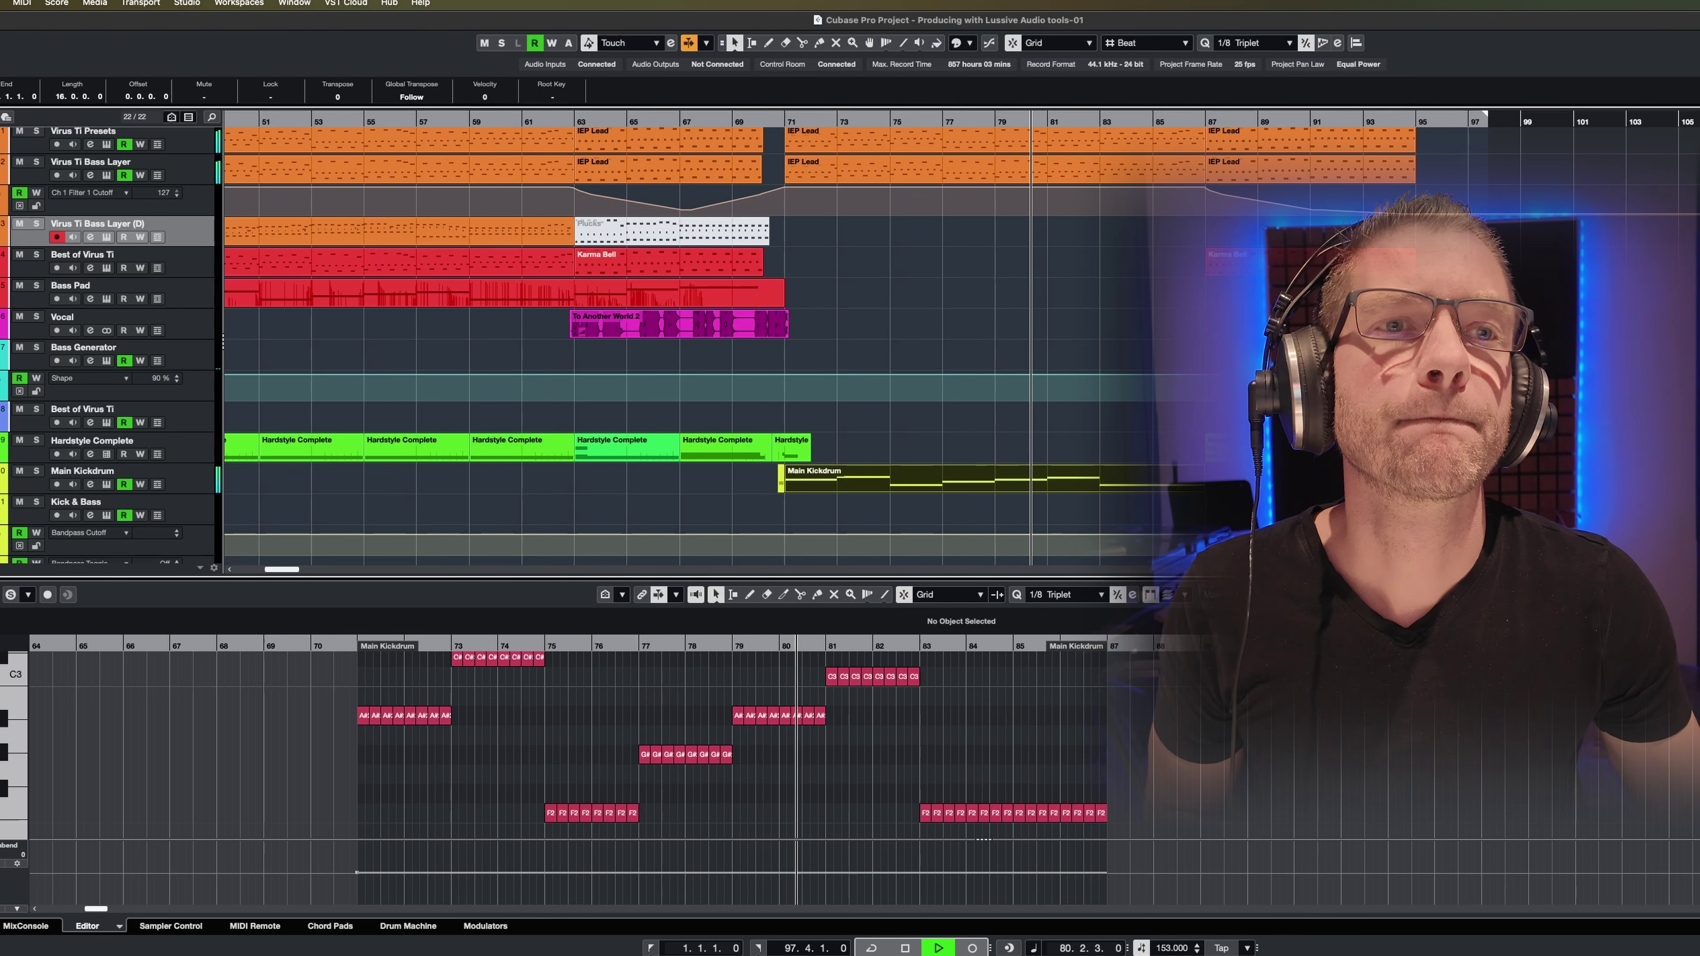
left_click_drag(1305, 576, 1305, 555)
scroll(1305, 469, "down", 1)
scroll(669, 334, "down", 3)
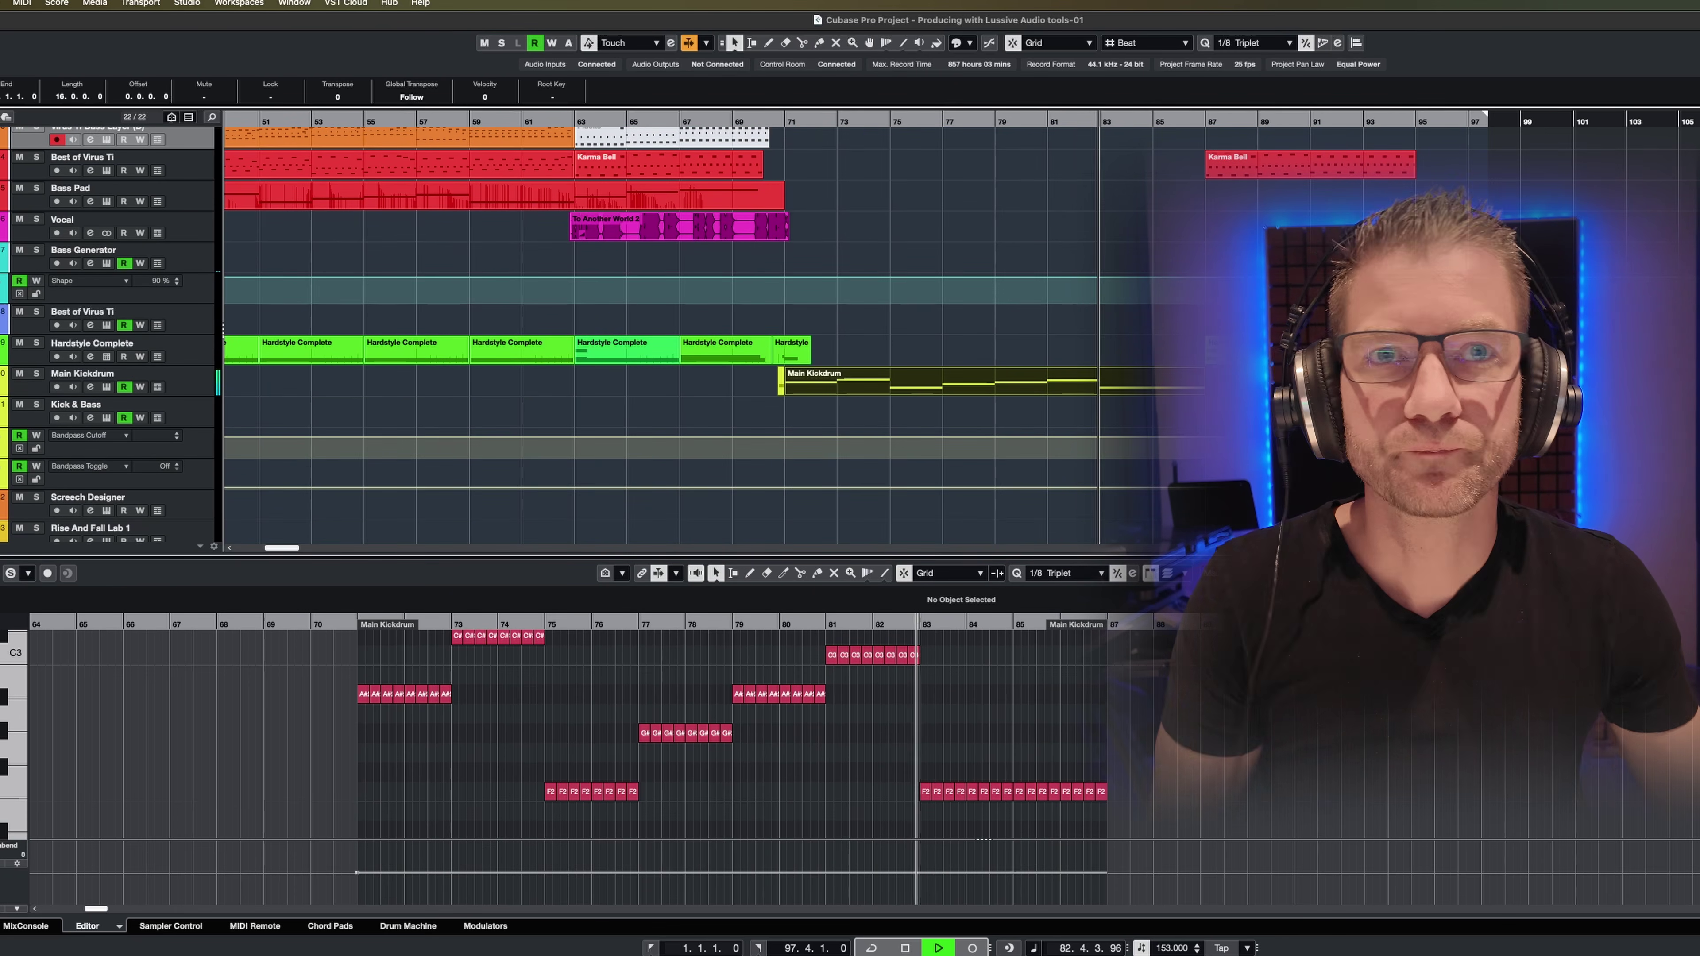
scroll(251, 320, "up", 1)
scroll(251, 319, "up", 3)
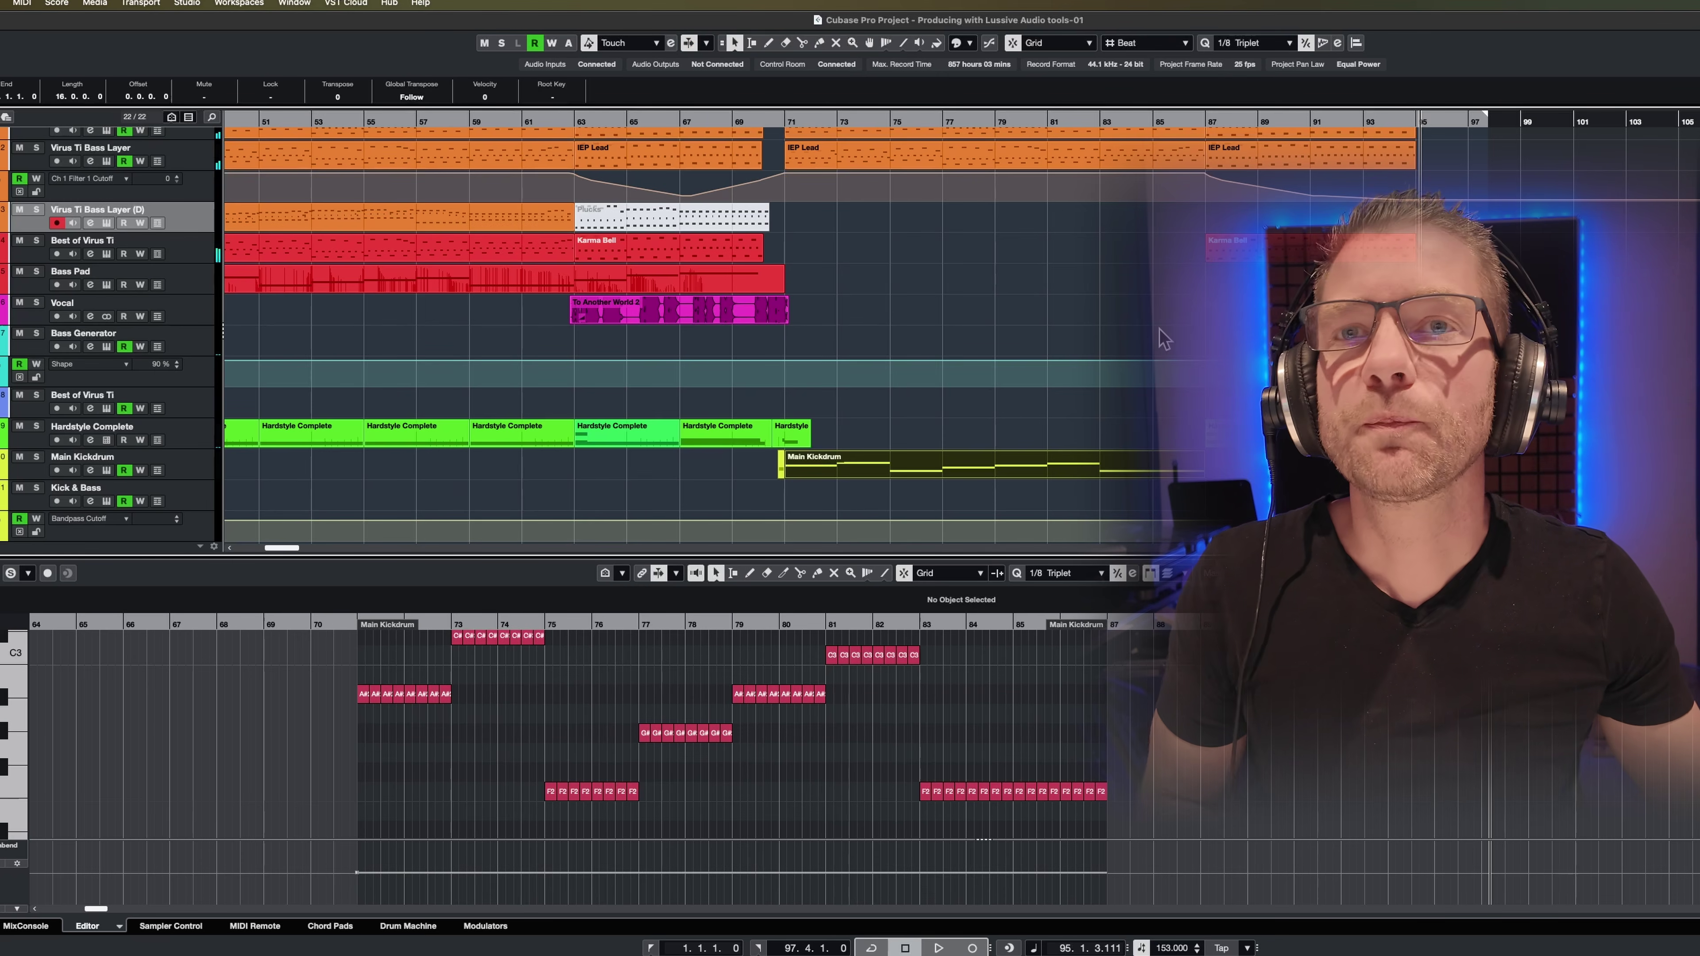
- Inspect the Hardstyle Kick Configurator instrument in Kontakt on the Main Kickdrum track and select that track
scroll(786, 295, "down", 1)
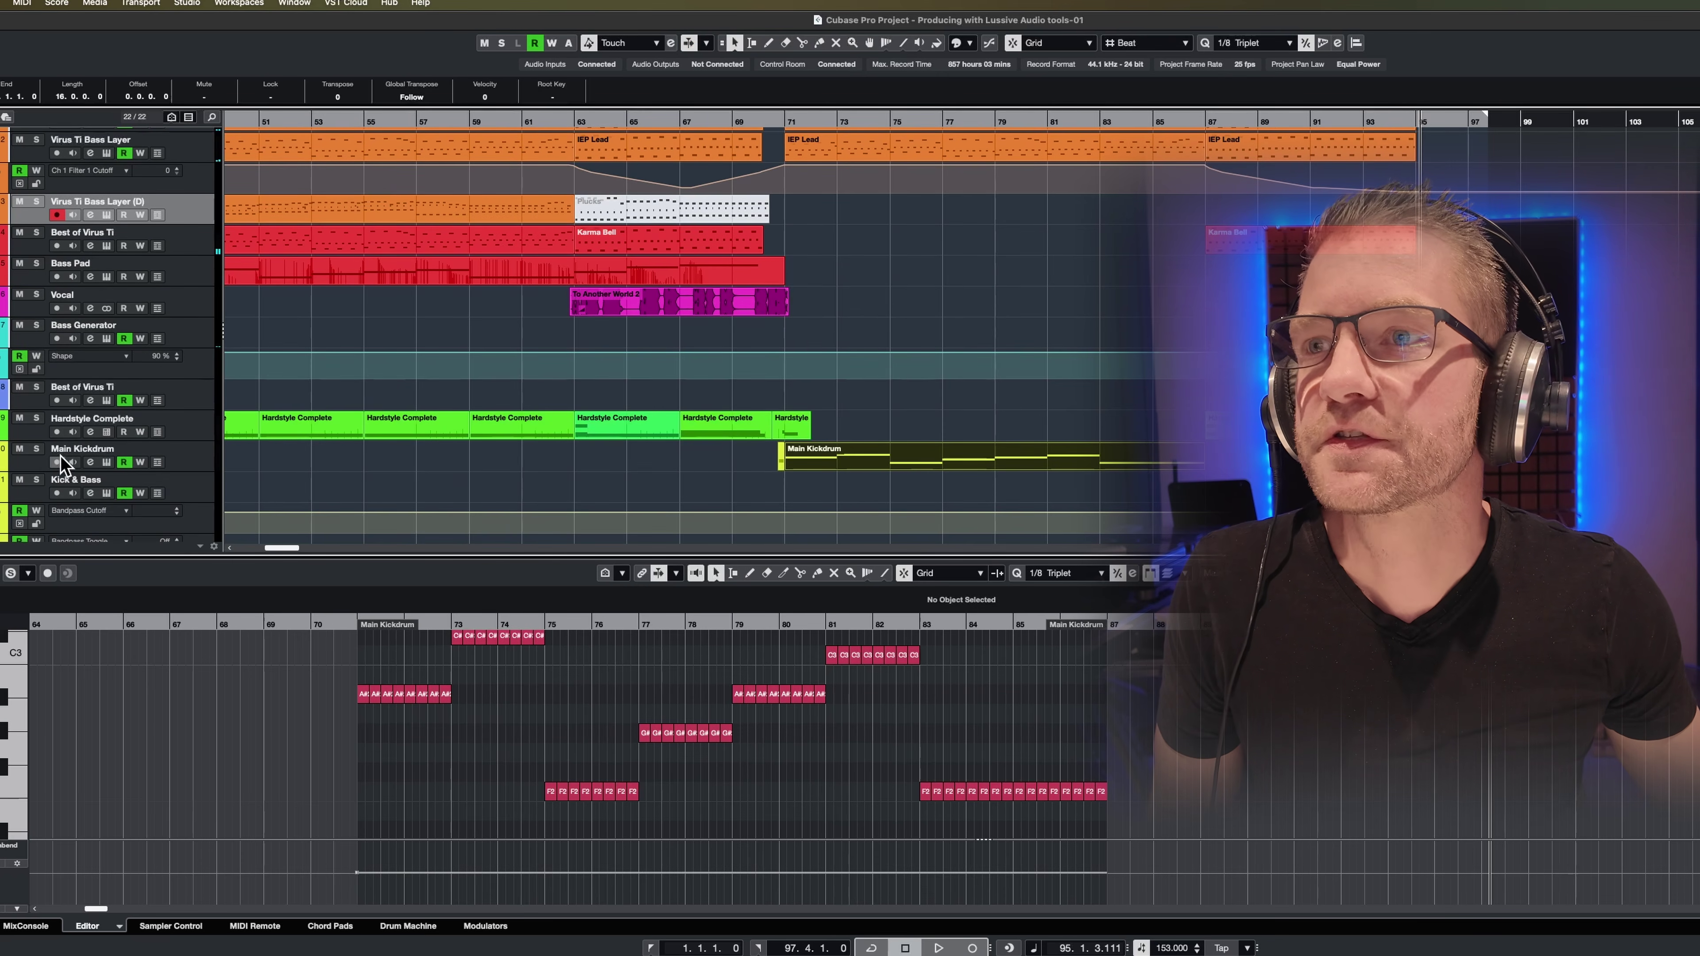
left_click(105, 462)
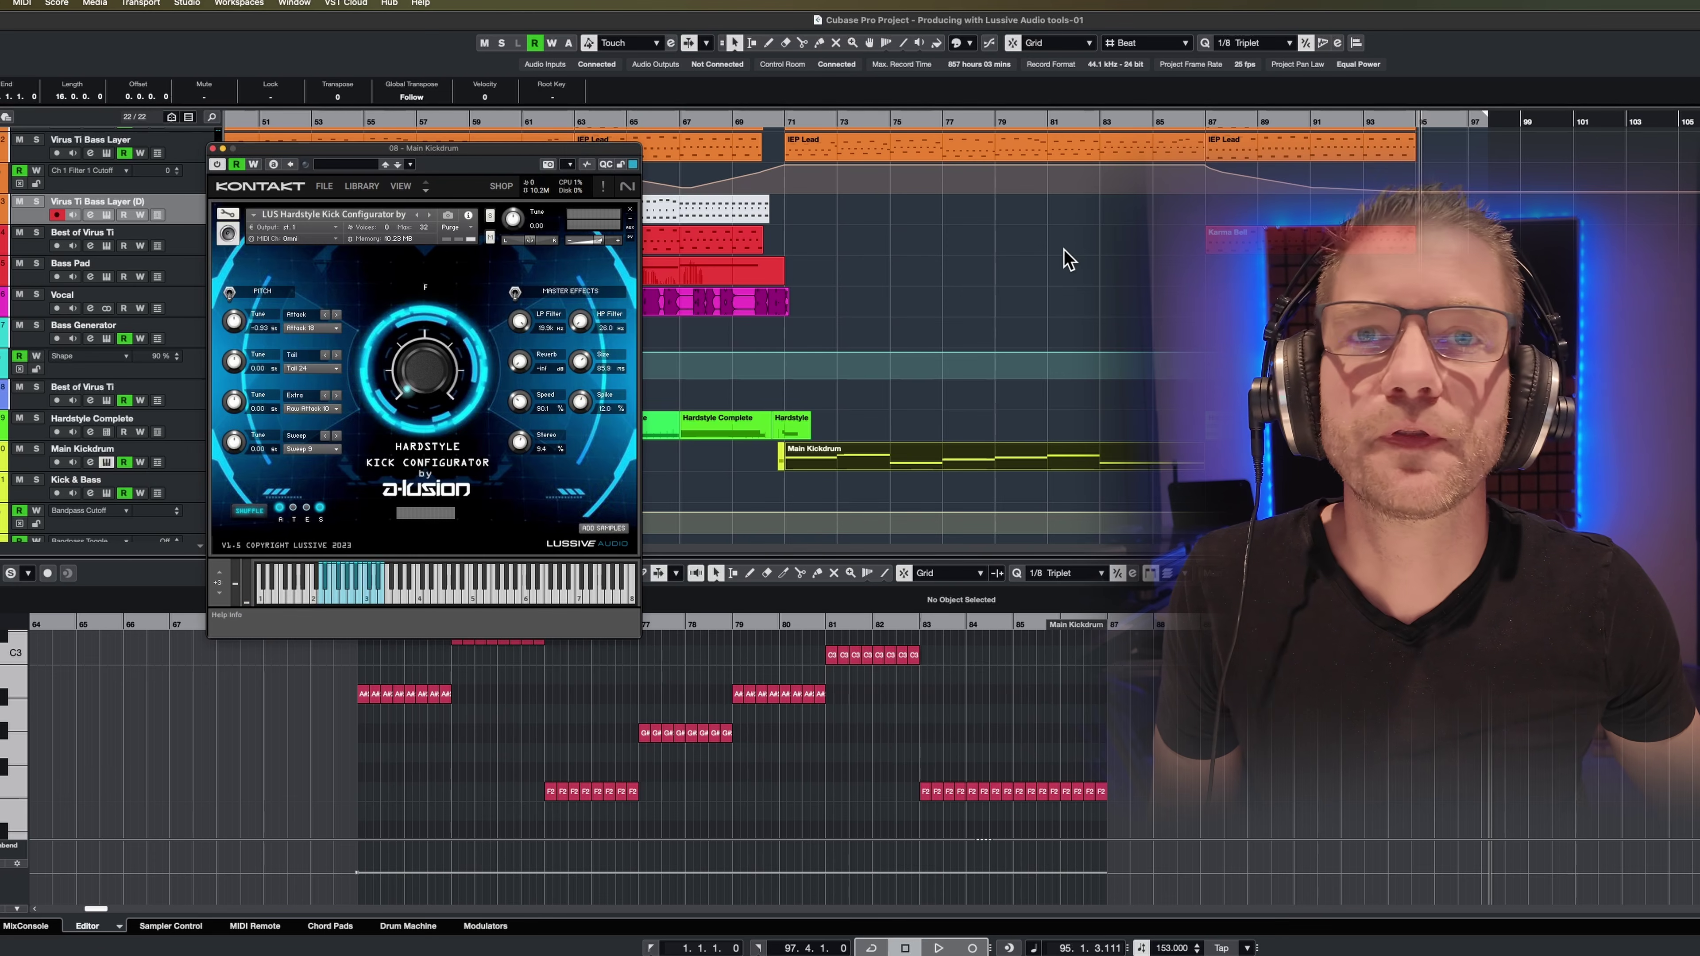
left_click_drag(570, 157, 521, 156)
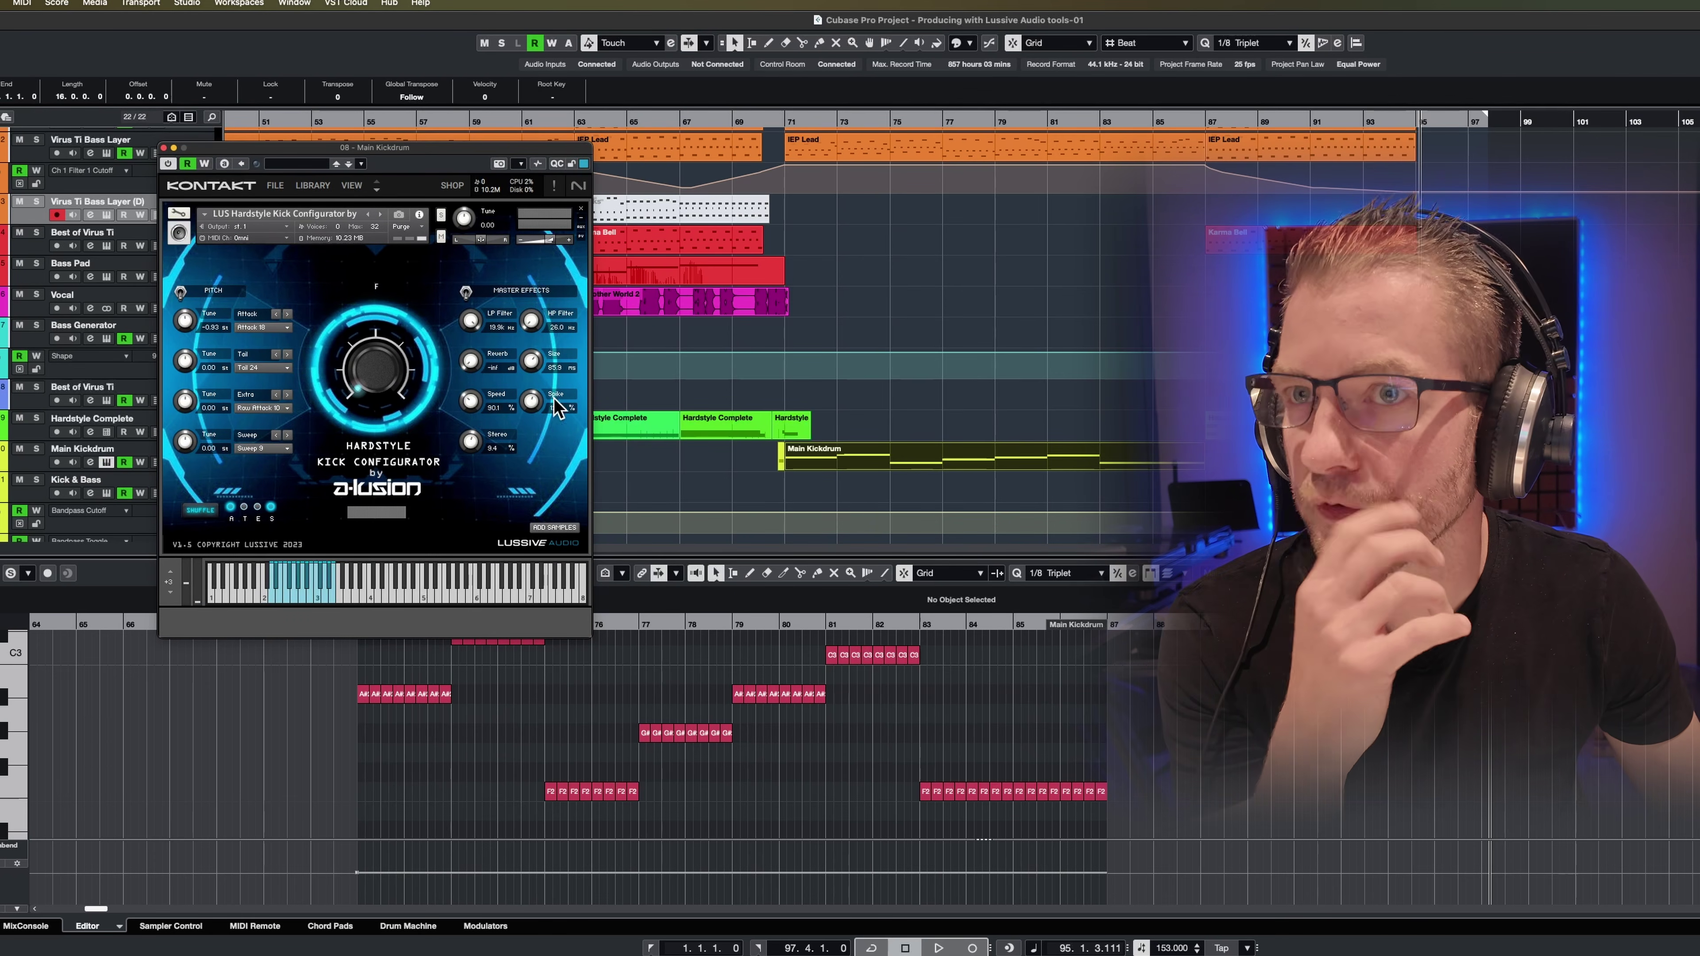
left_click_drag(507, 153, 605, 213)
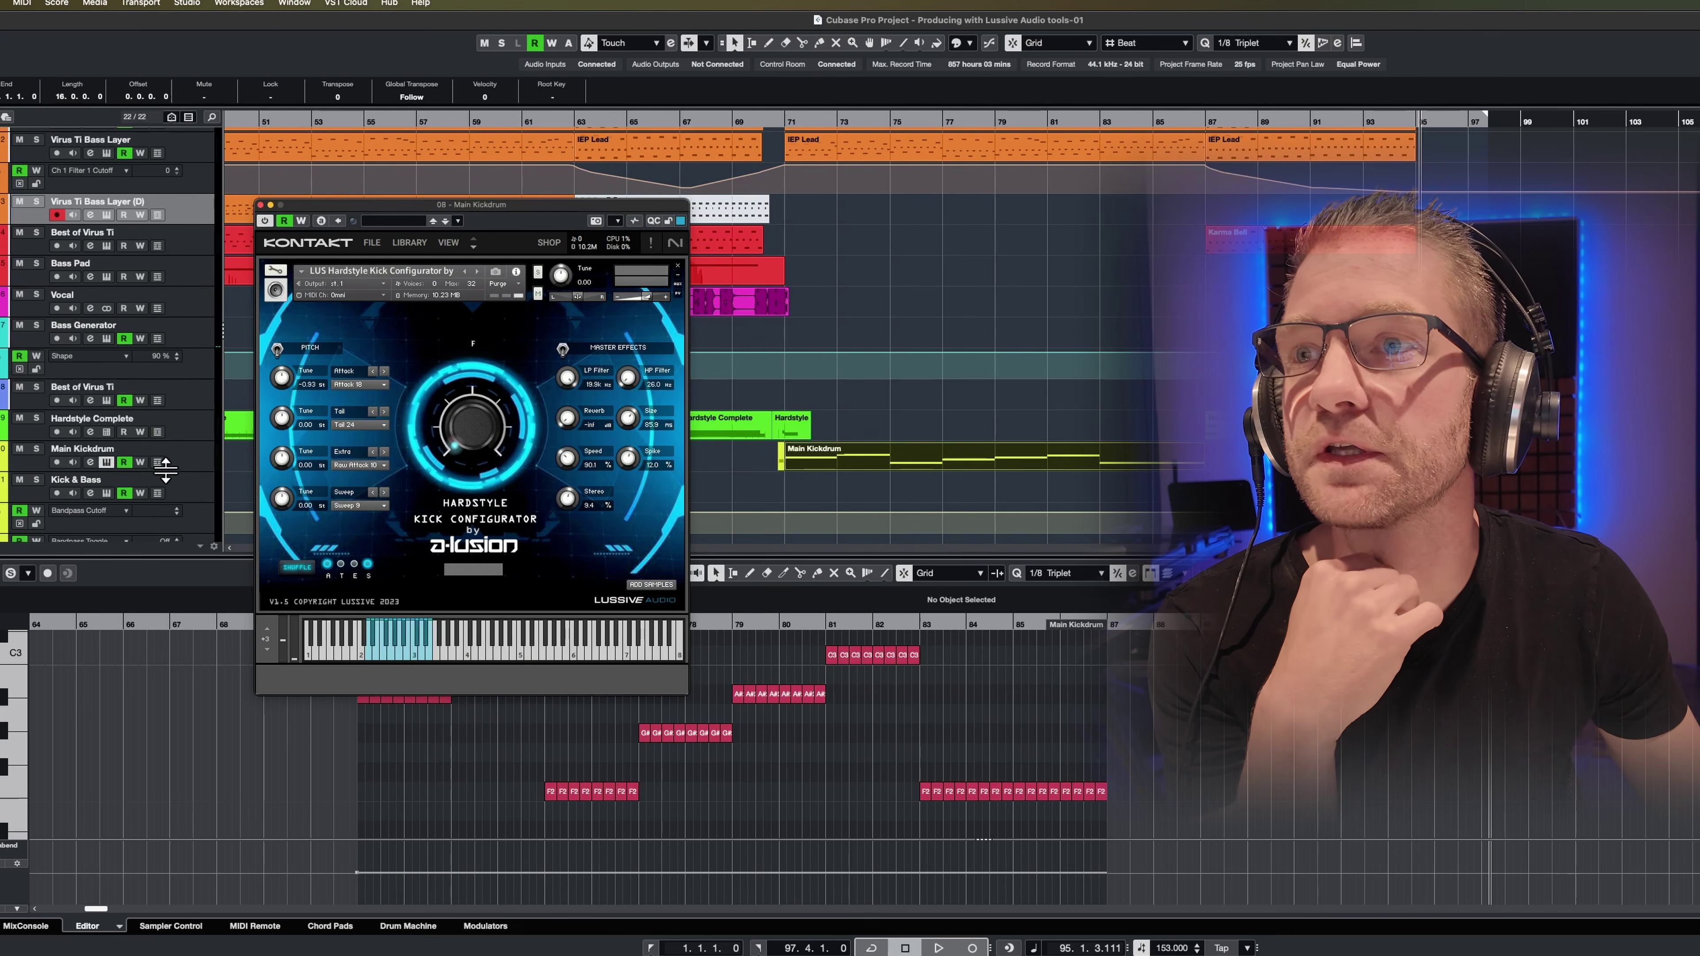
left_click(180, 462)
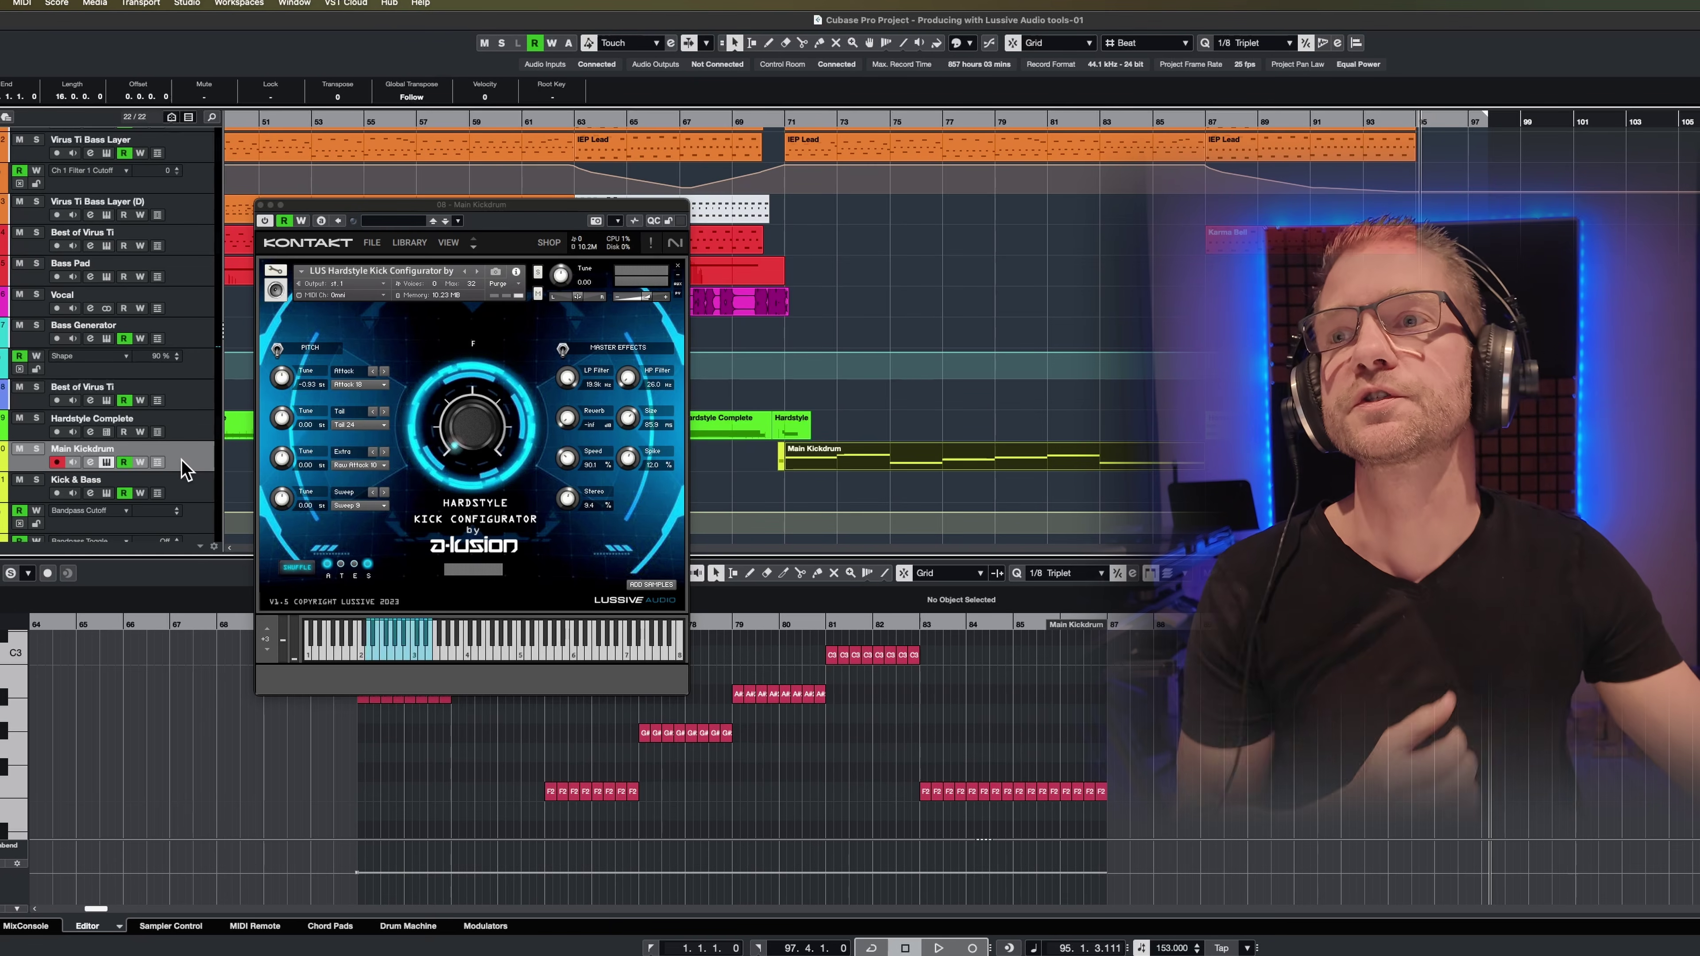
- View the Kick Configurator's Load Sounds page for custom samples, return to its main page and move the plugin window aside
left_click(658, 587)
left_click(653, 585)
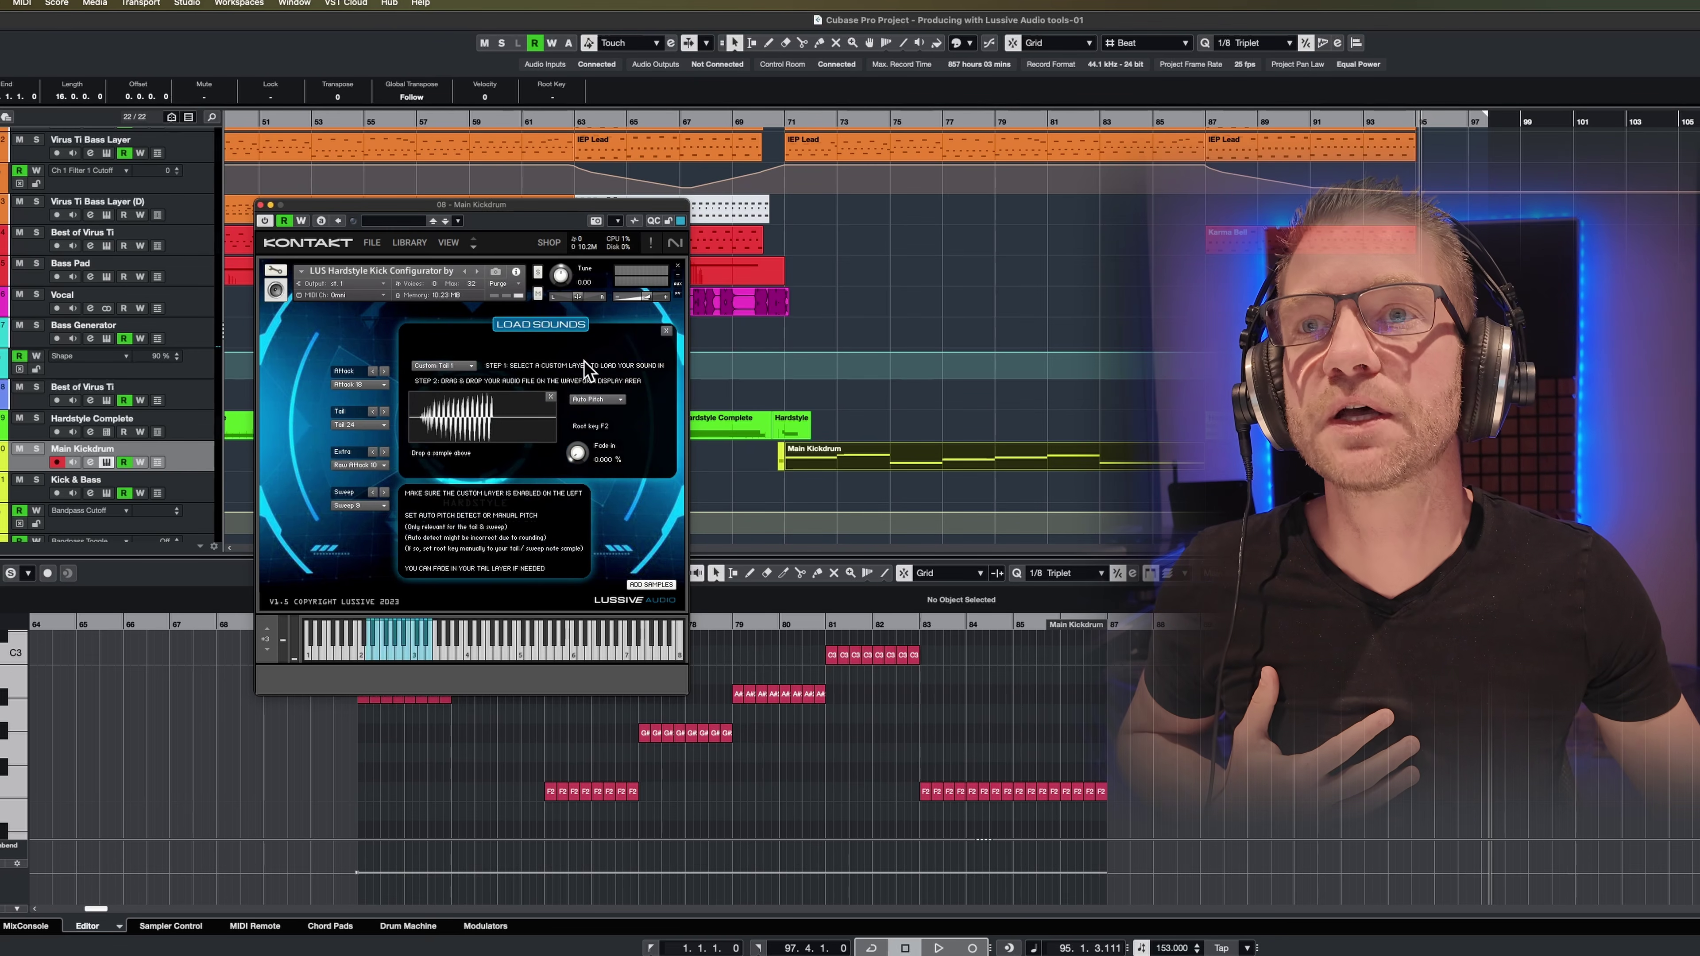
left_click(666, 331)
left_click_drag(561, 203, 1124, 233)
left_click_drag(420, 156, 439, 151)
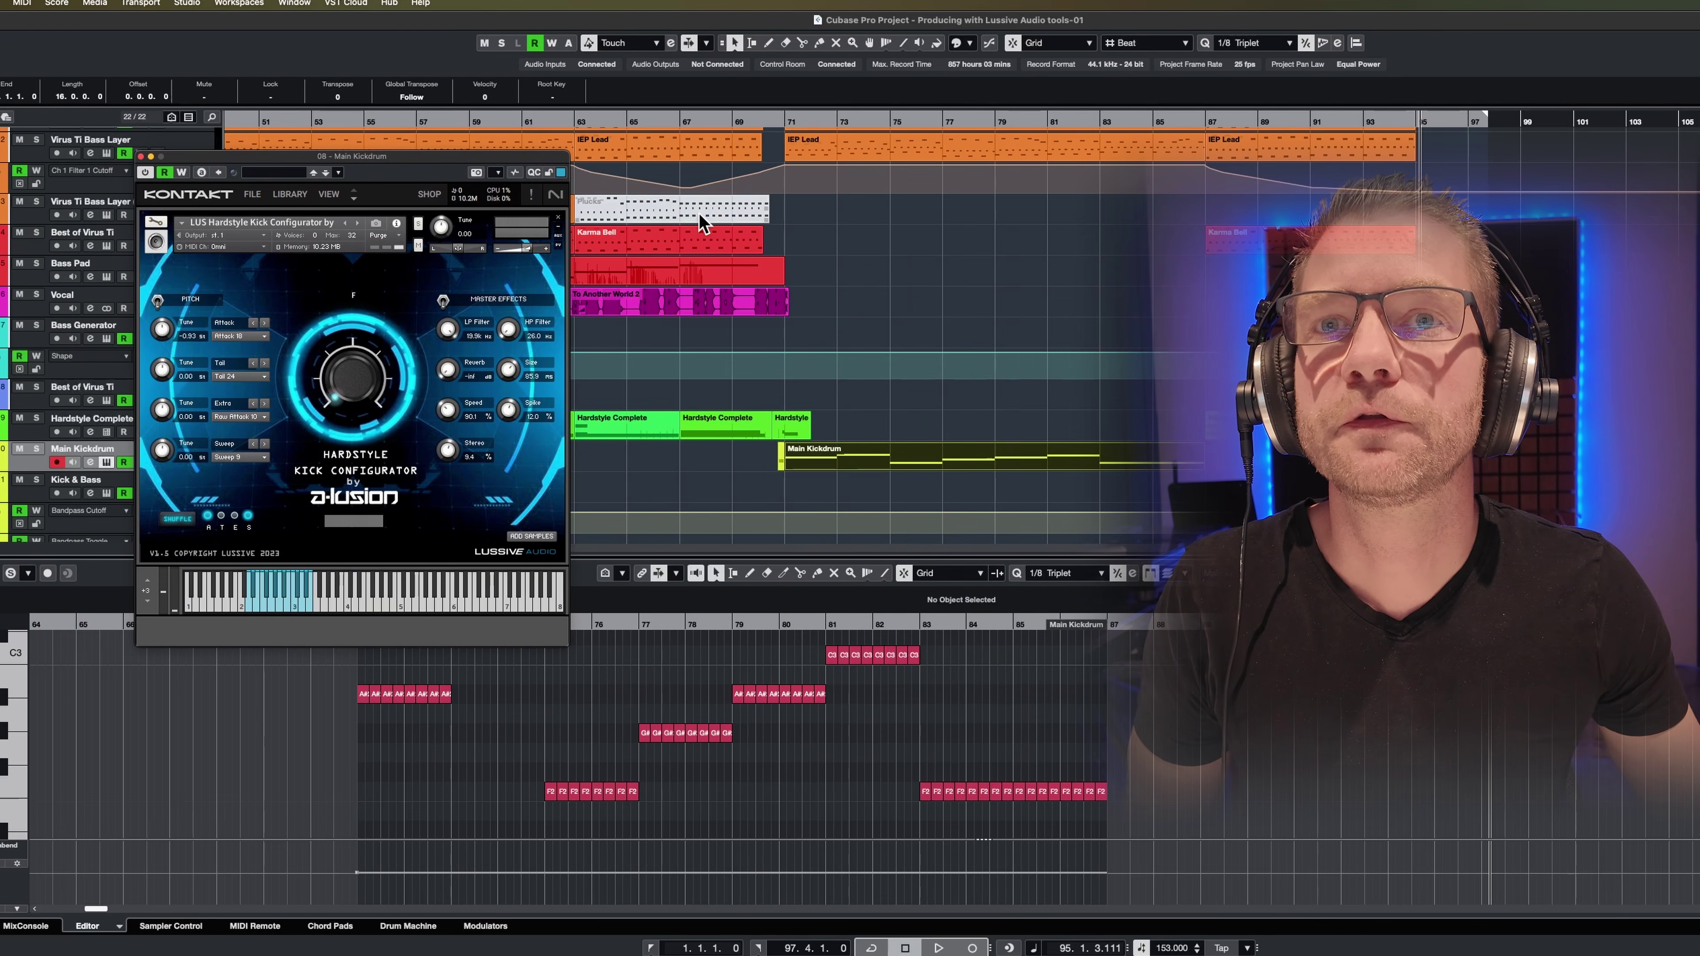
- Audition the Main Kickdrum track in solo from just before bar 71 and show the selected track's used automation
left_click(771, 122)
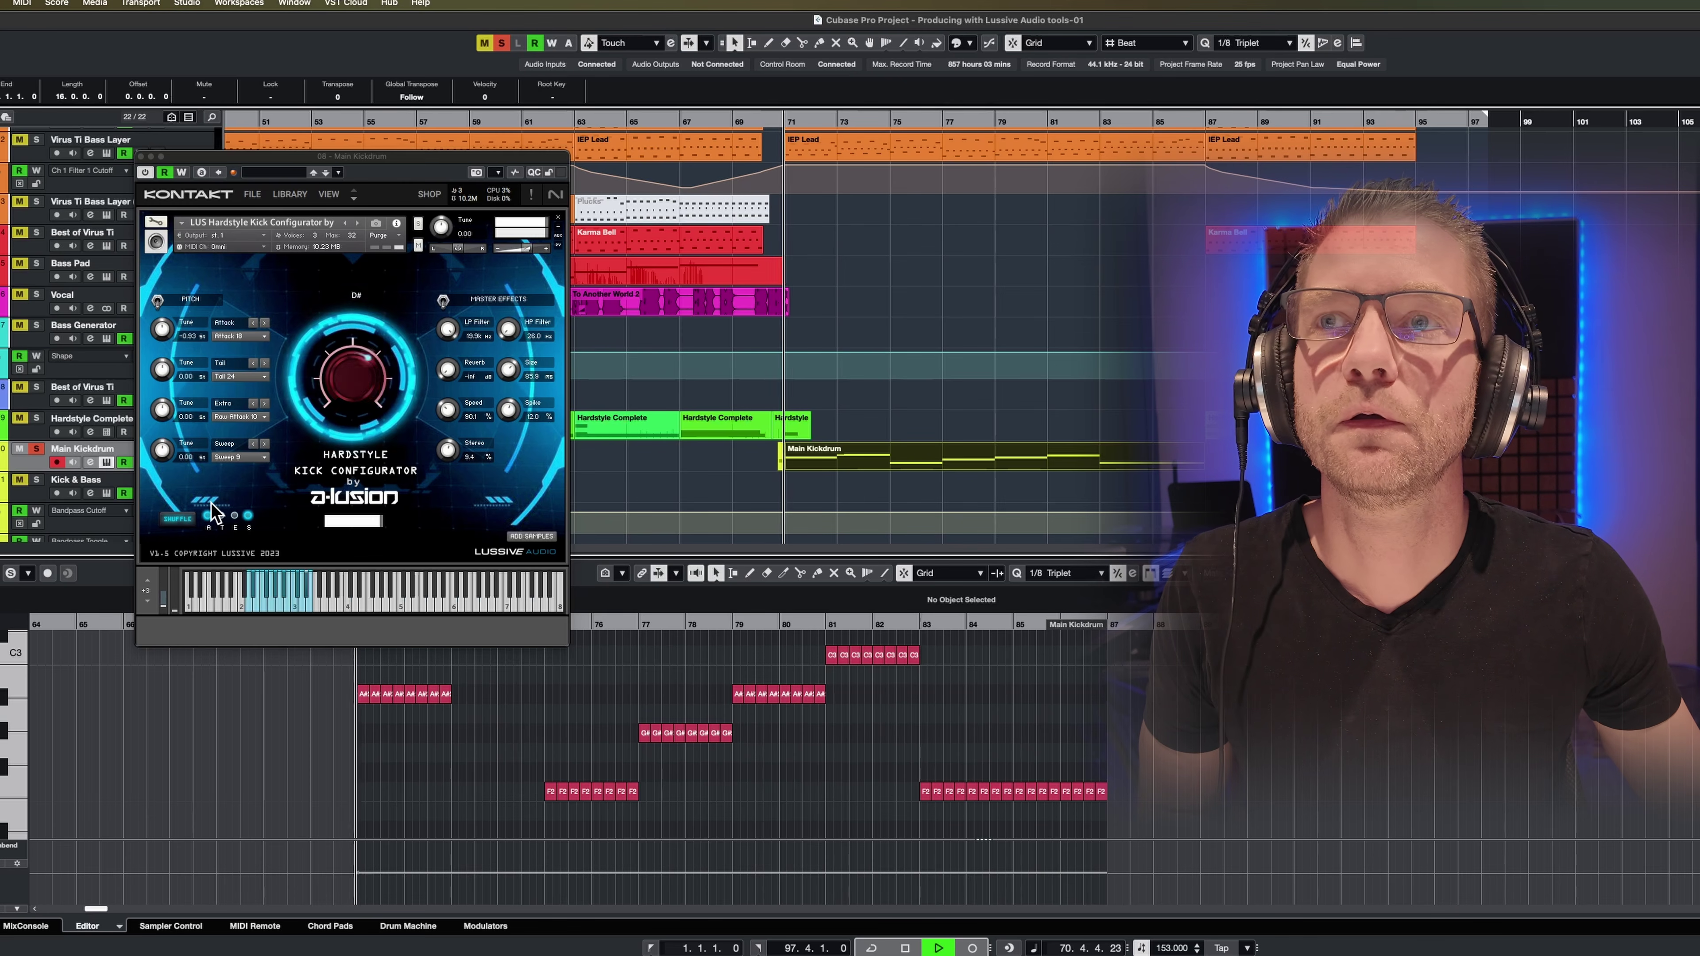
key("space")
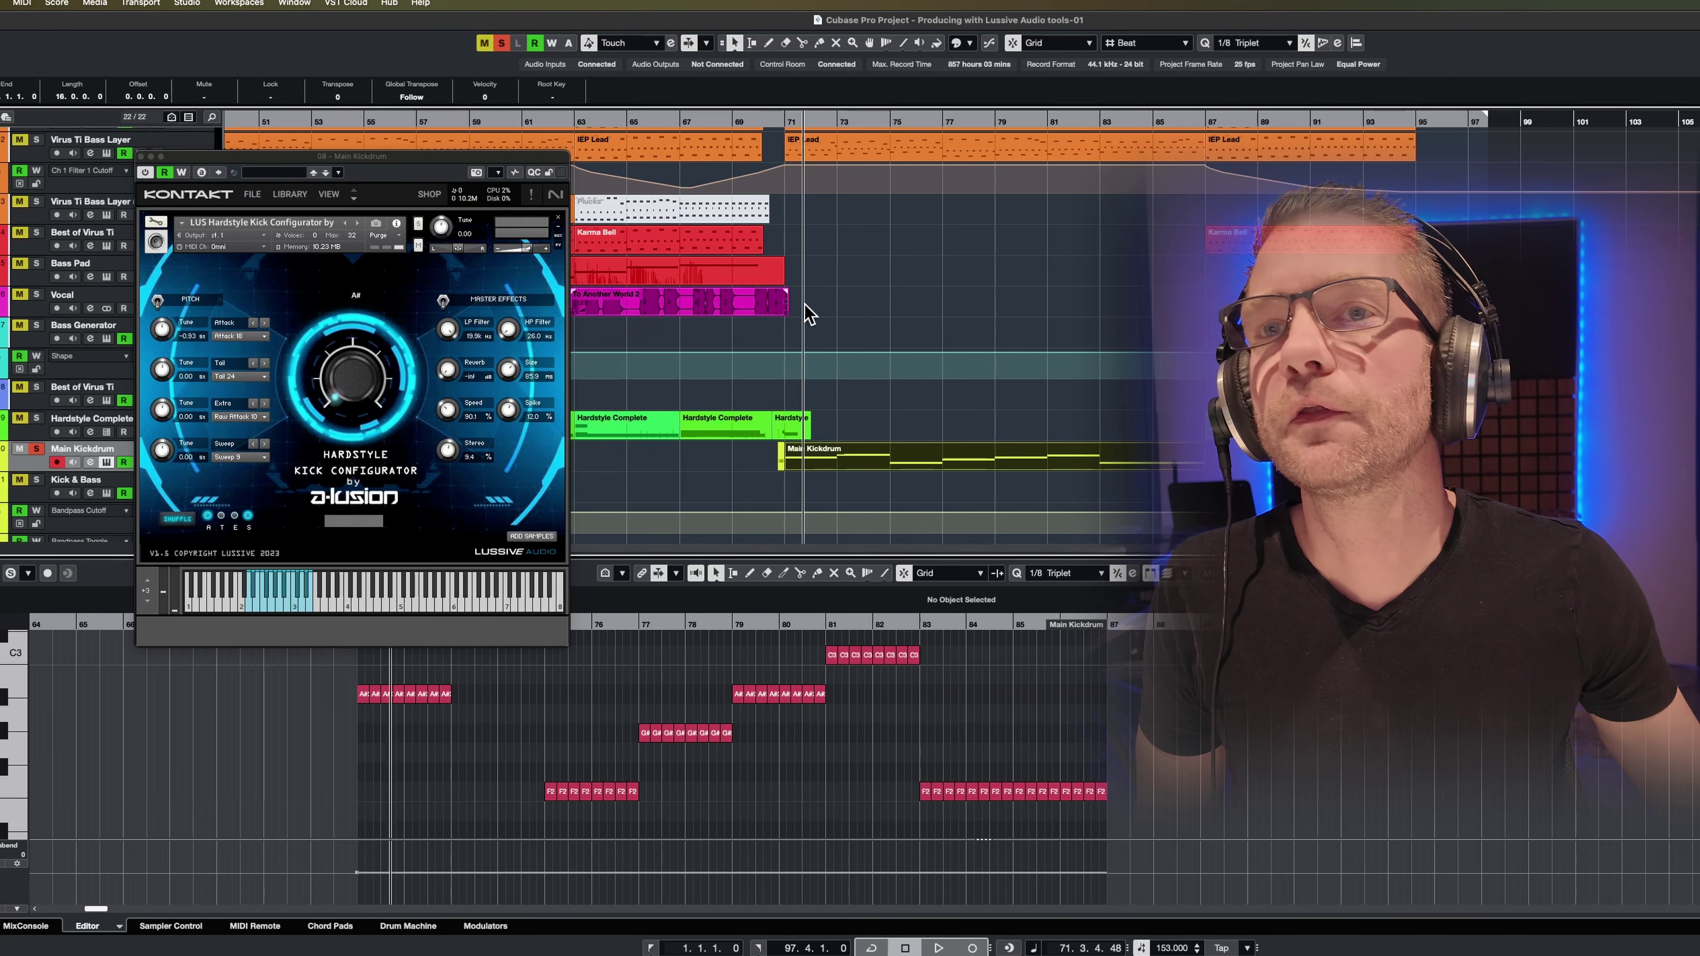
right_click(100, 448)
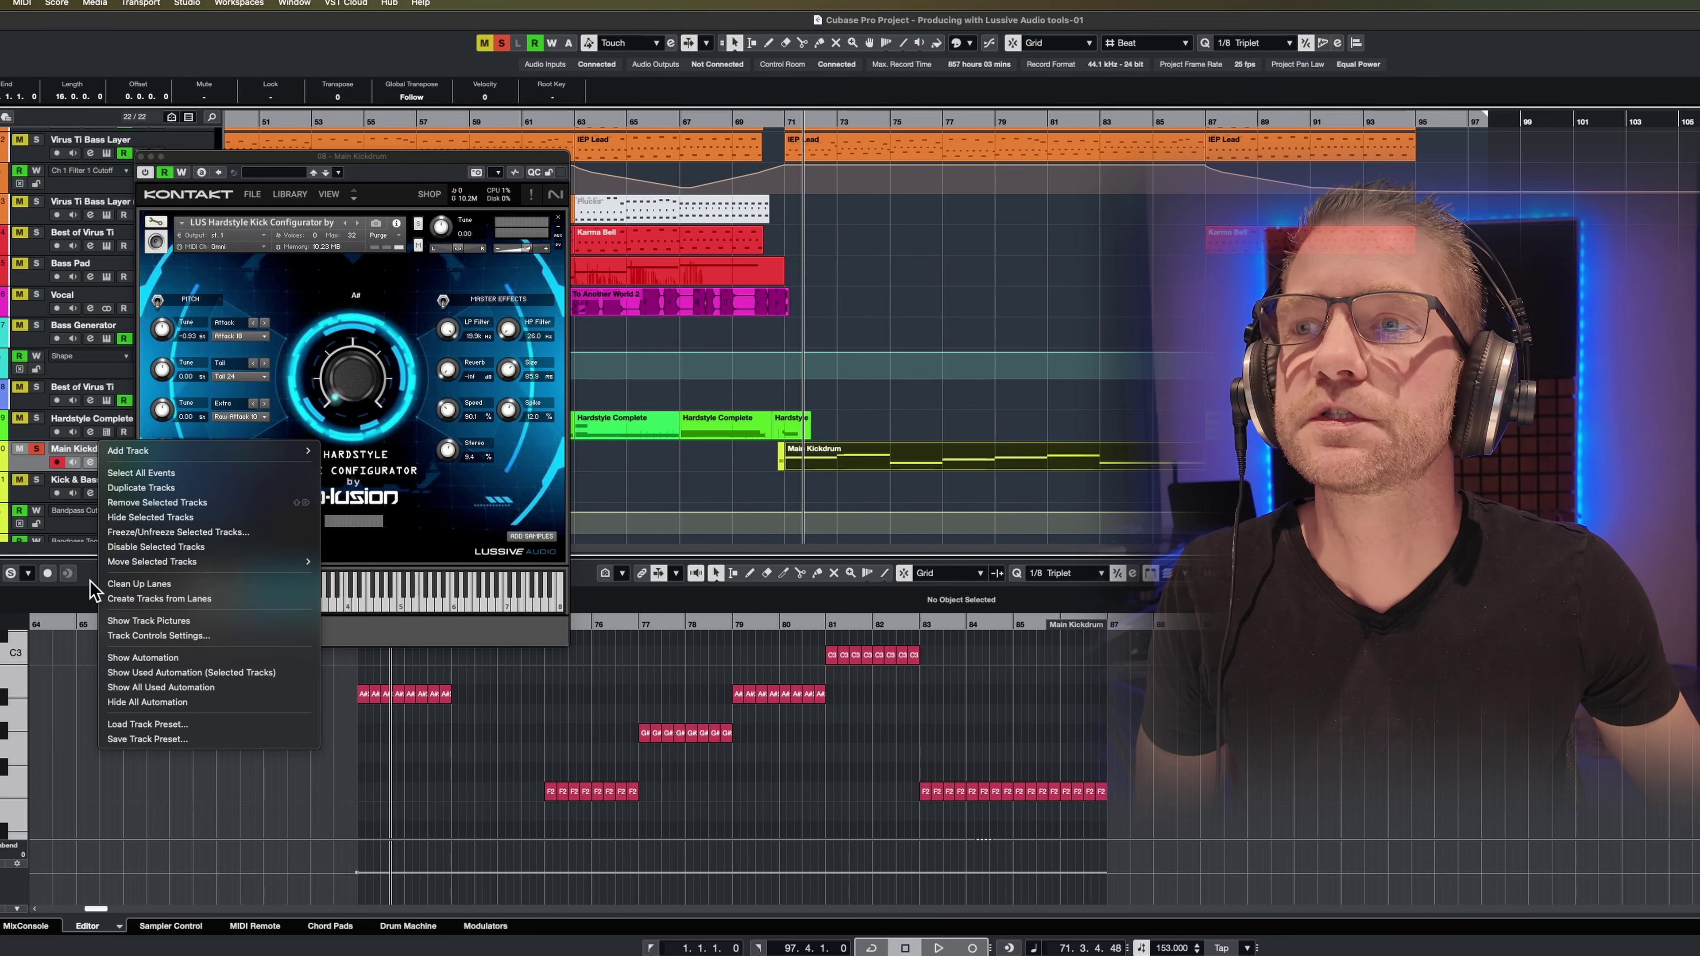
left_click(200, 671)
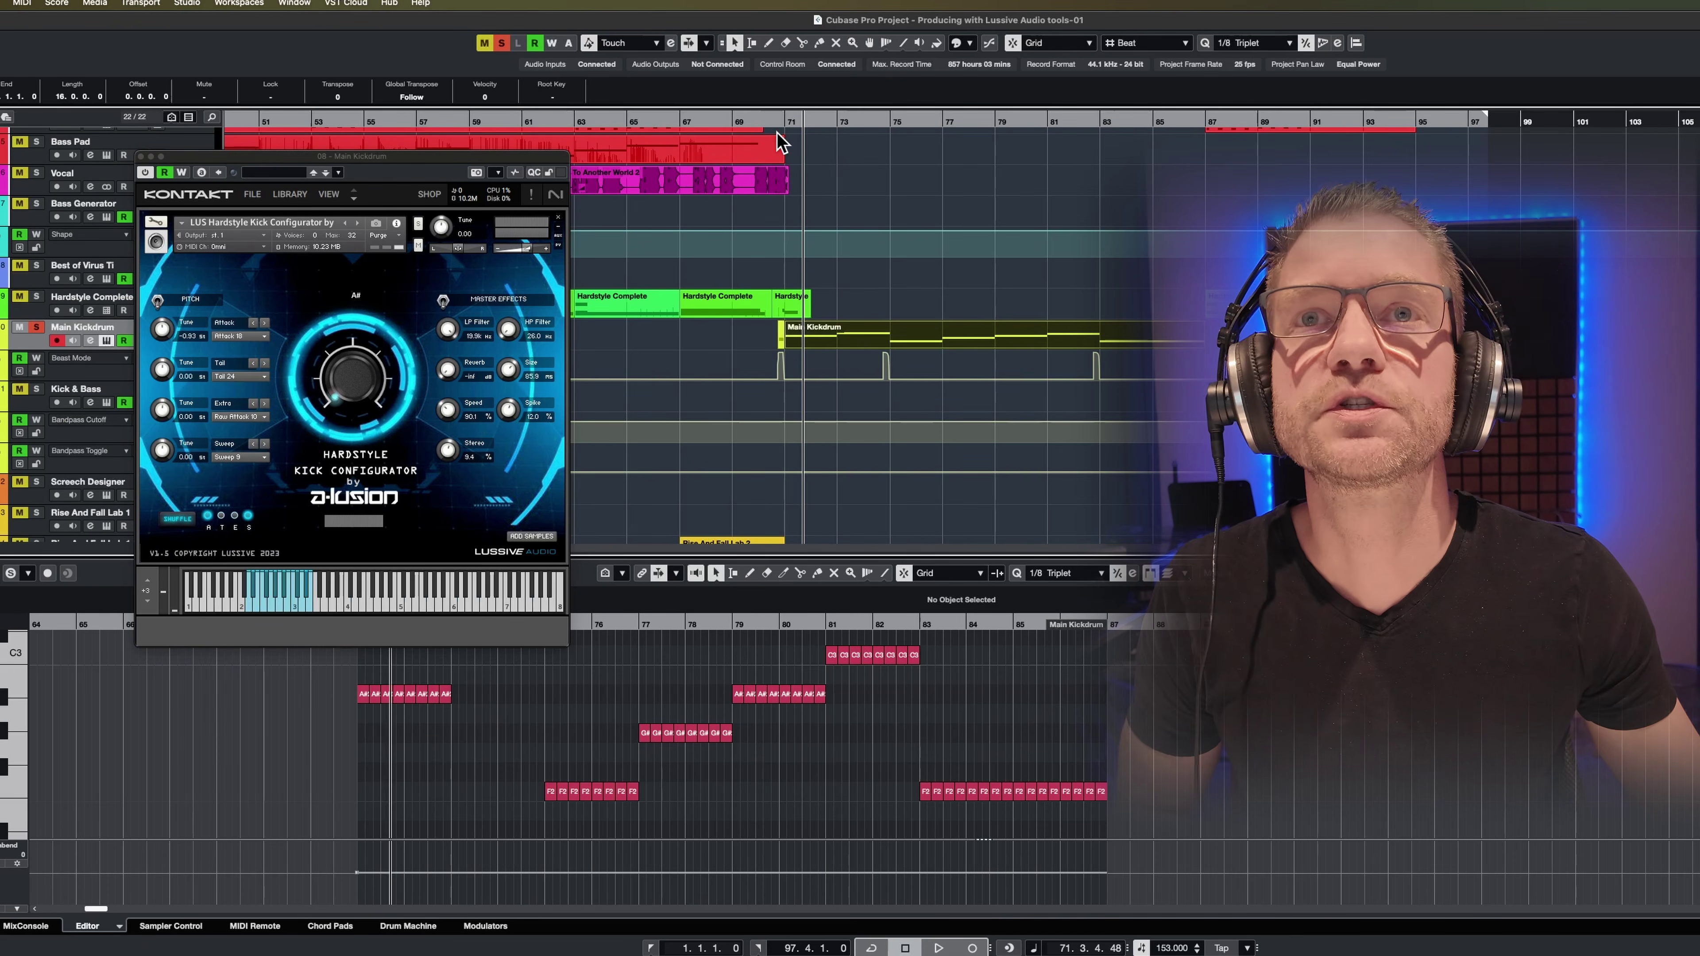
- Audition the soloed Main Kickdrum with its Beast Mode automation from just after bar 70 and turn its solo off
mouse_move(775, 126)
left_mouse_down()
mouse_move(773, 160)
mouse_move(783, 142)
left_mouse_up()
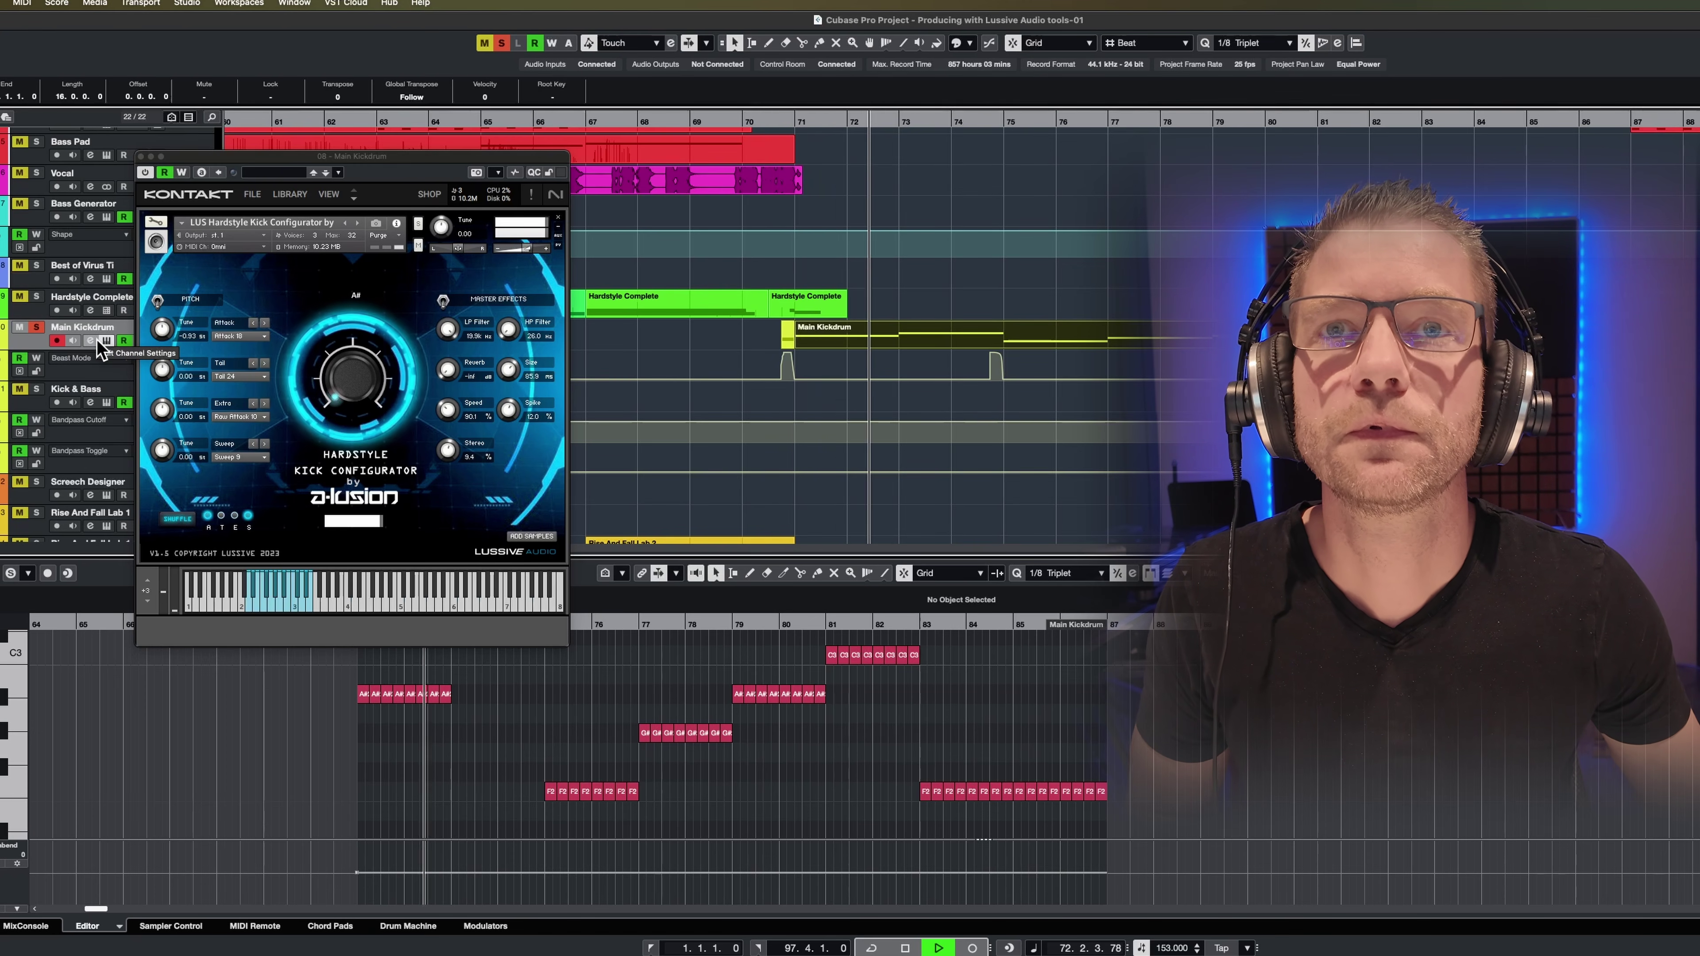
key("space")
left_click(37, 328)
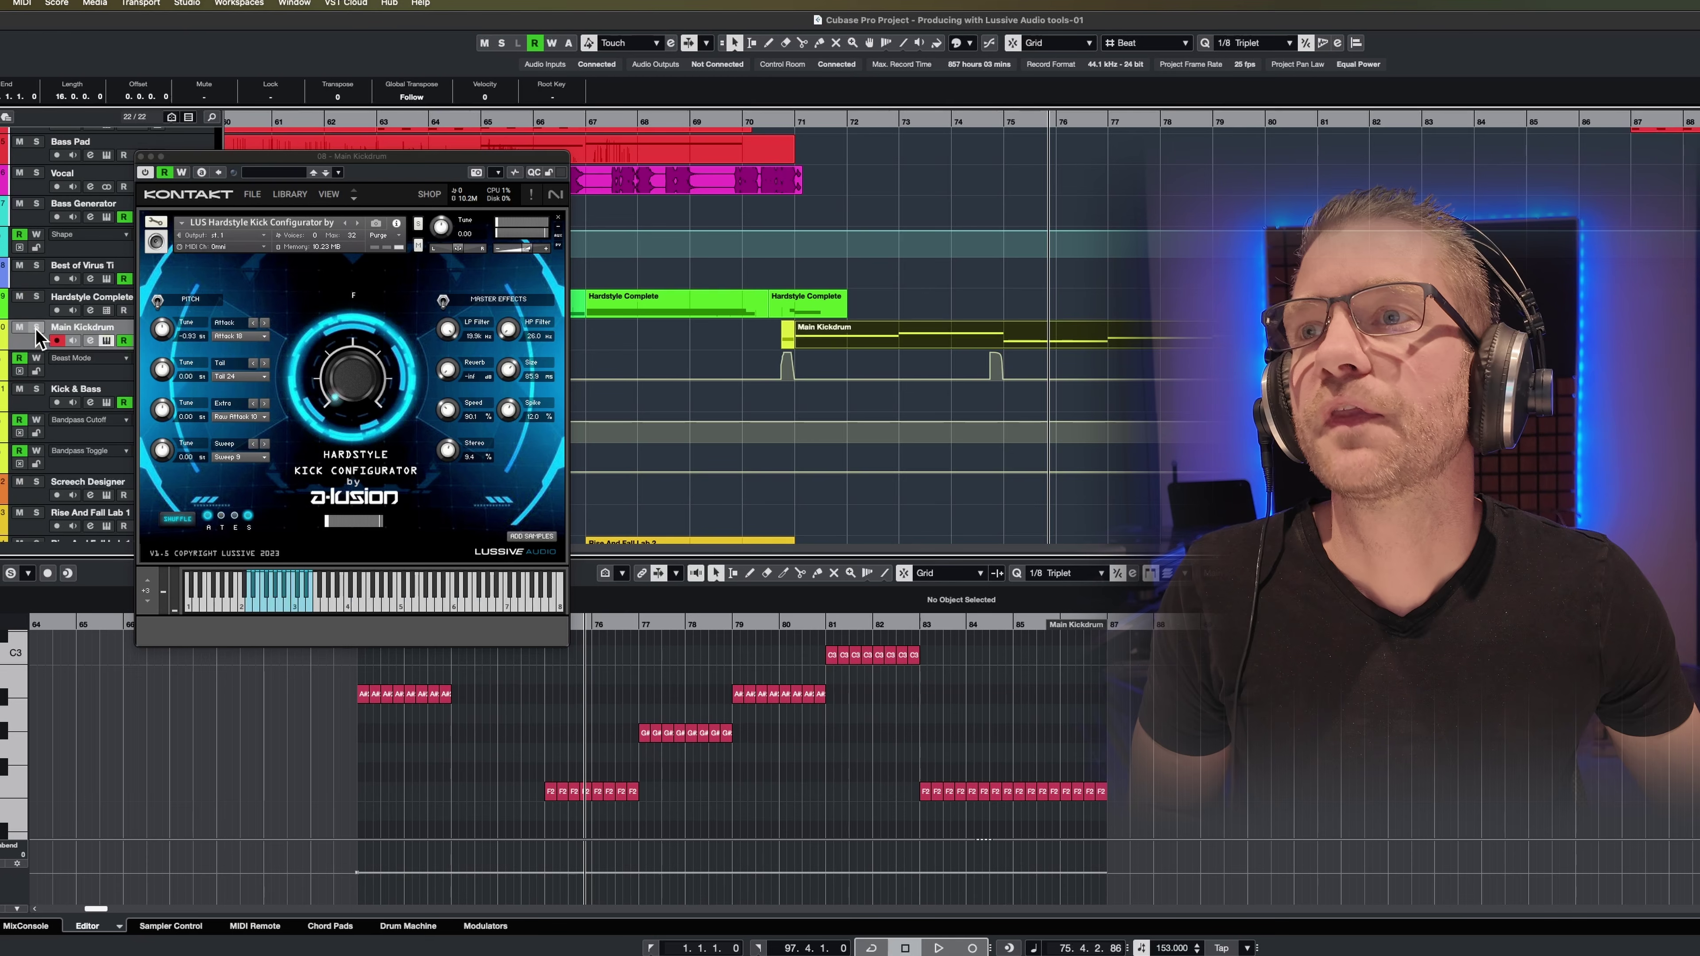
- Play the full mix from bar 70 with a wider stretch of the arrangement in view
left_click(753, 125)
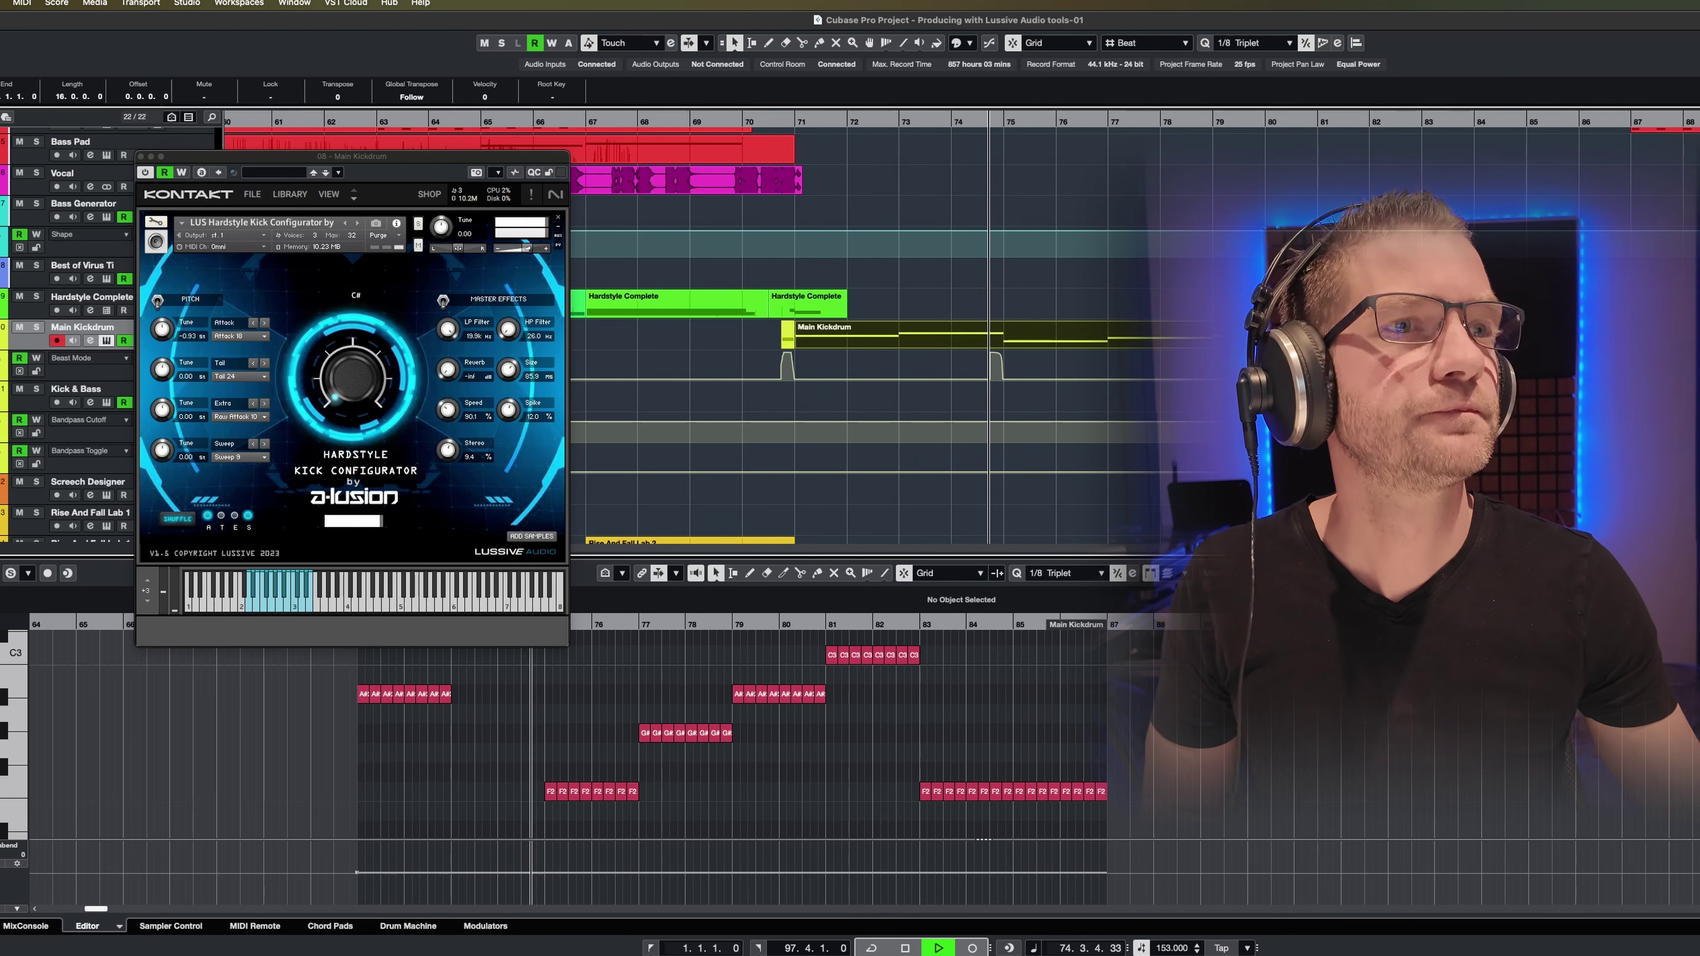
key("g")
key("g")
key("g")
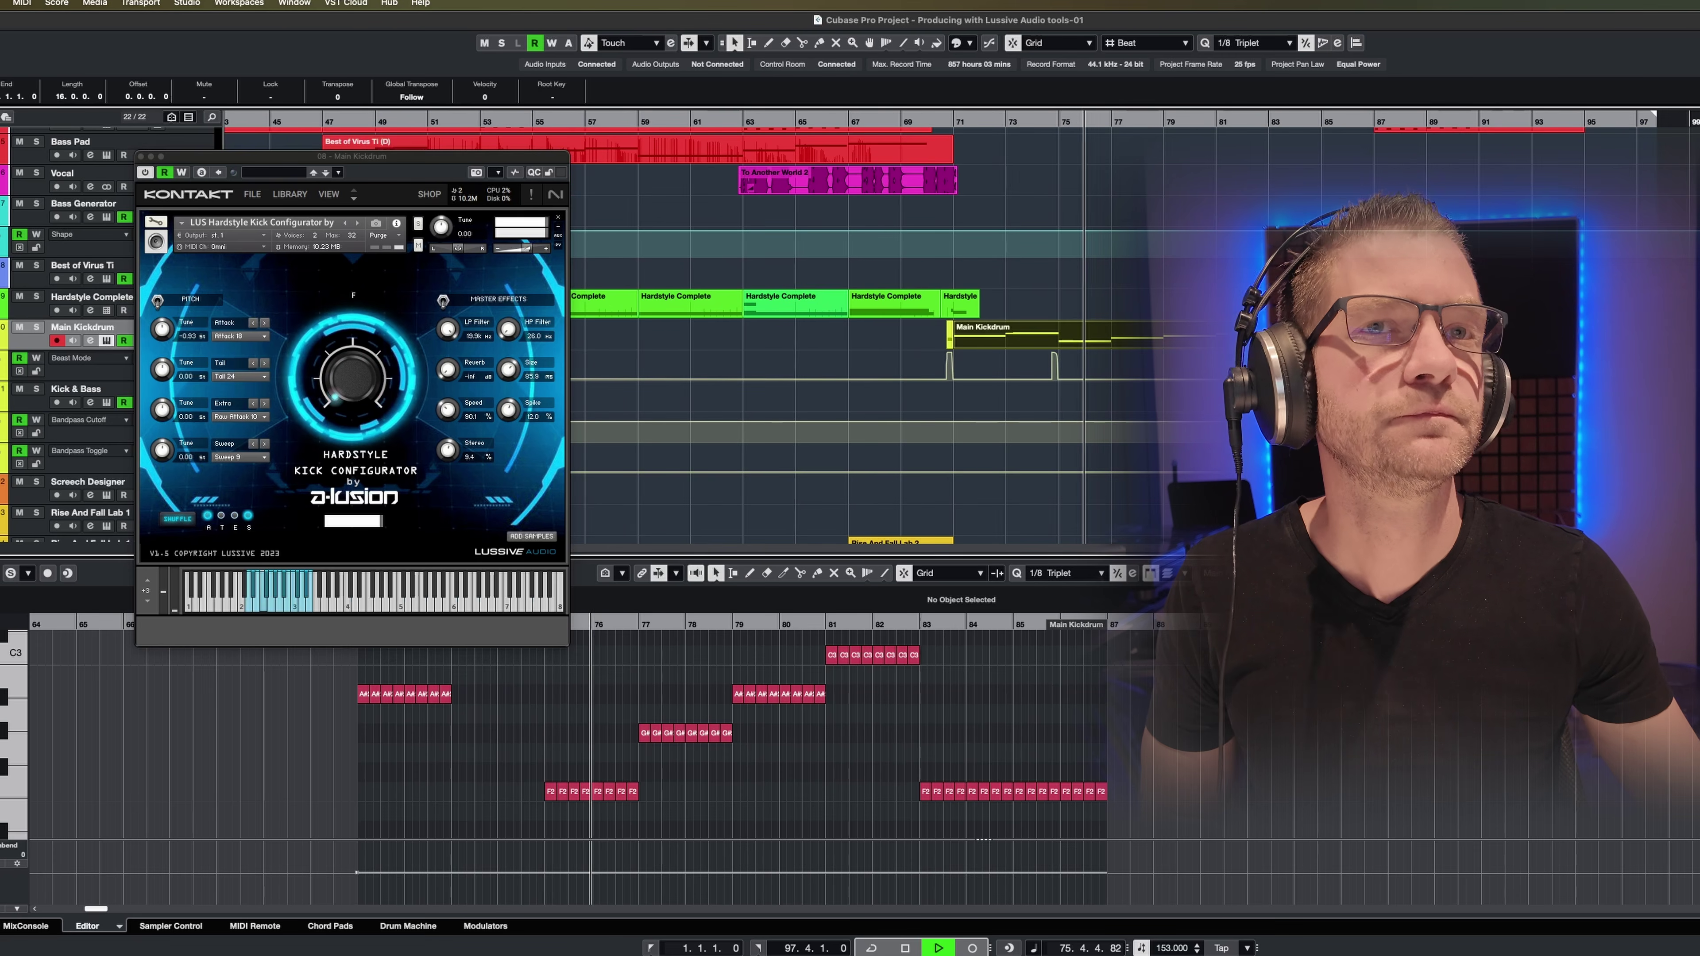
- Close the Hardstyle Kick Configurator plugin window and hide the automation lanes of all tracks
right_click(78, 205)
left_click(146, 450)
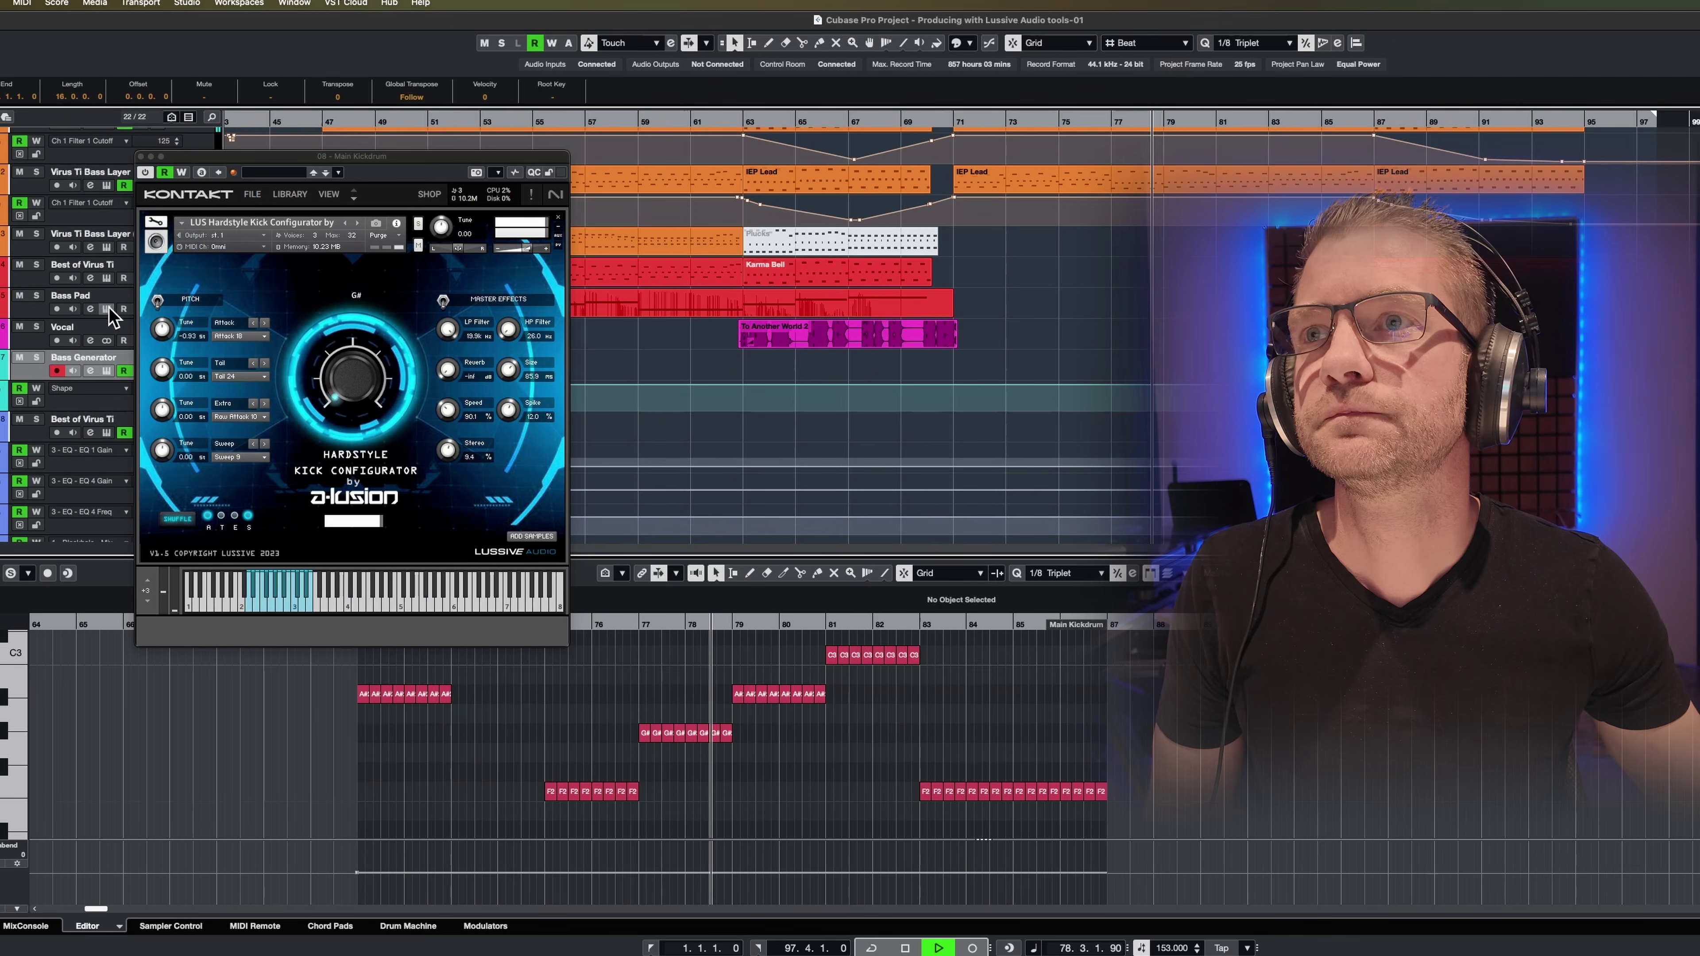
left_click(140, 156)
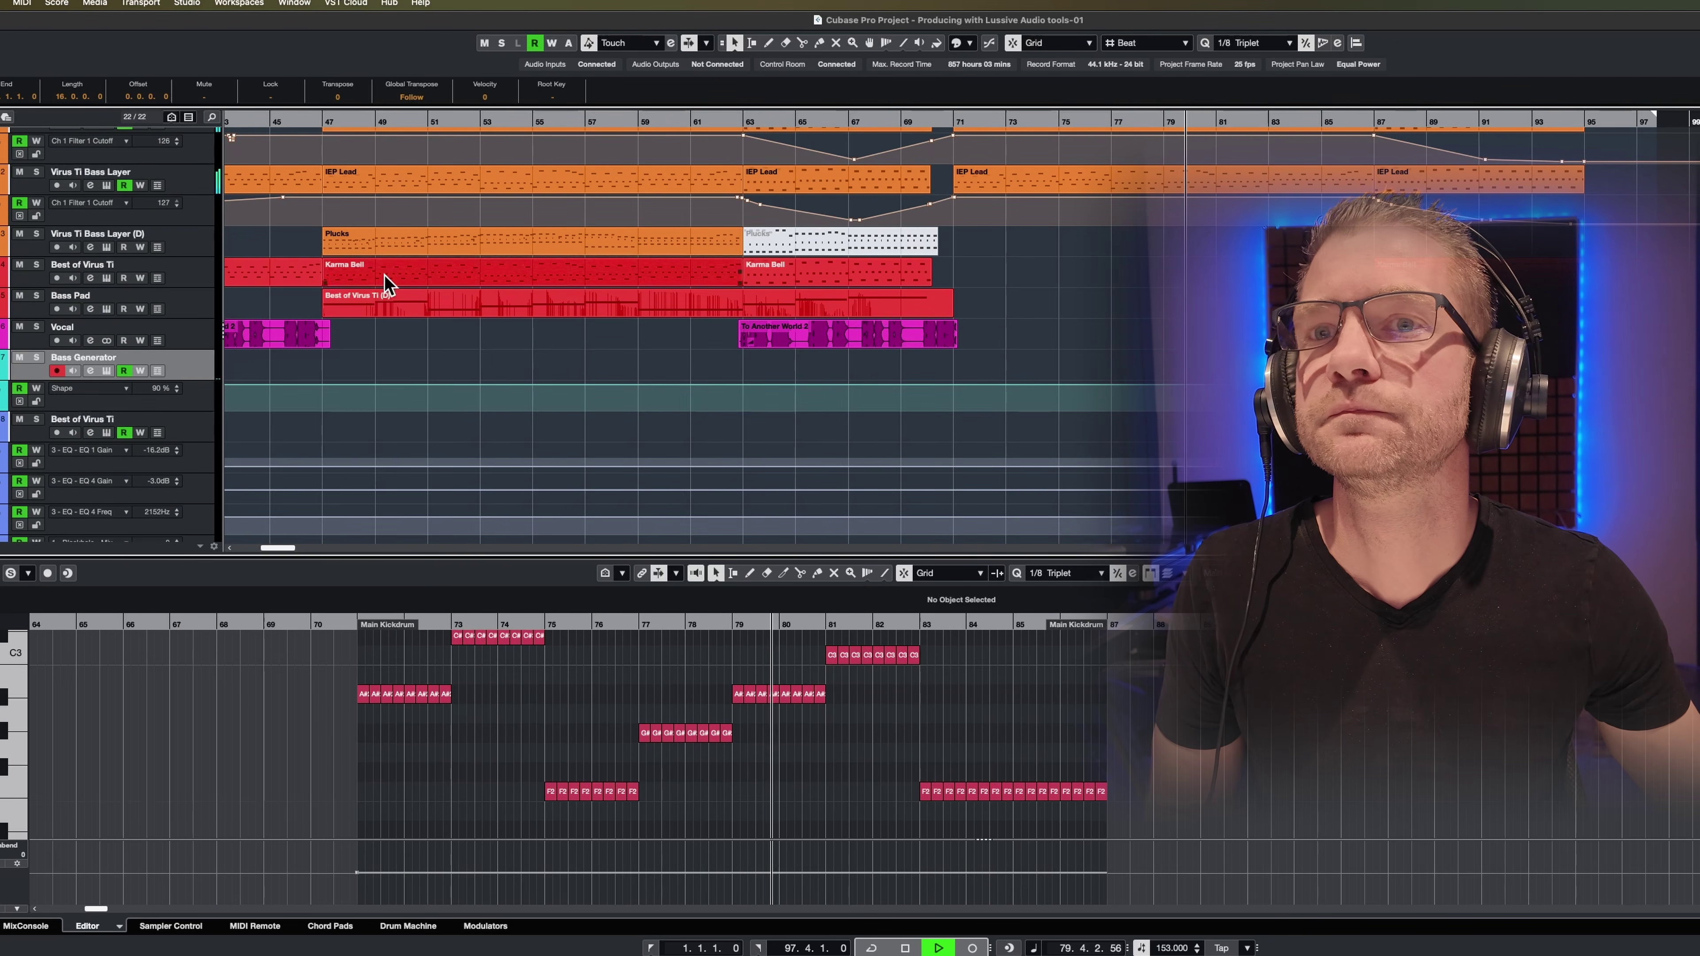
right_click(180, 367)
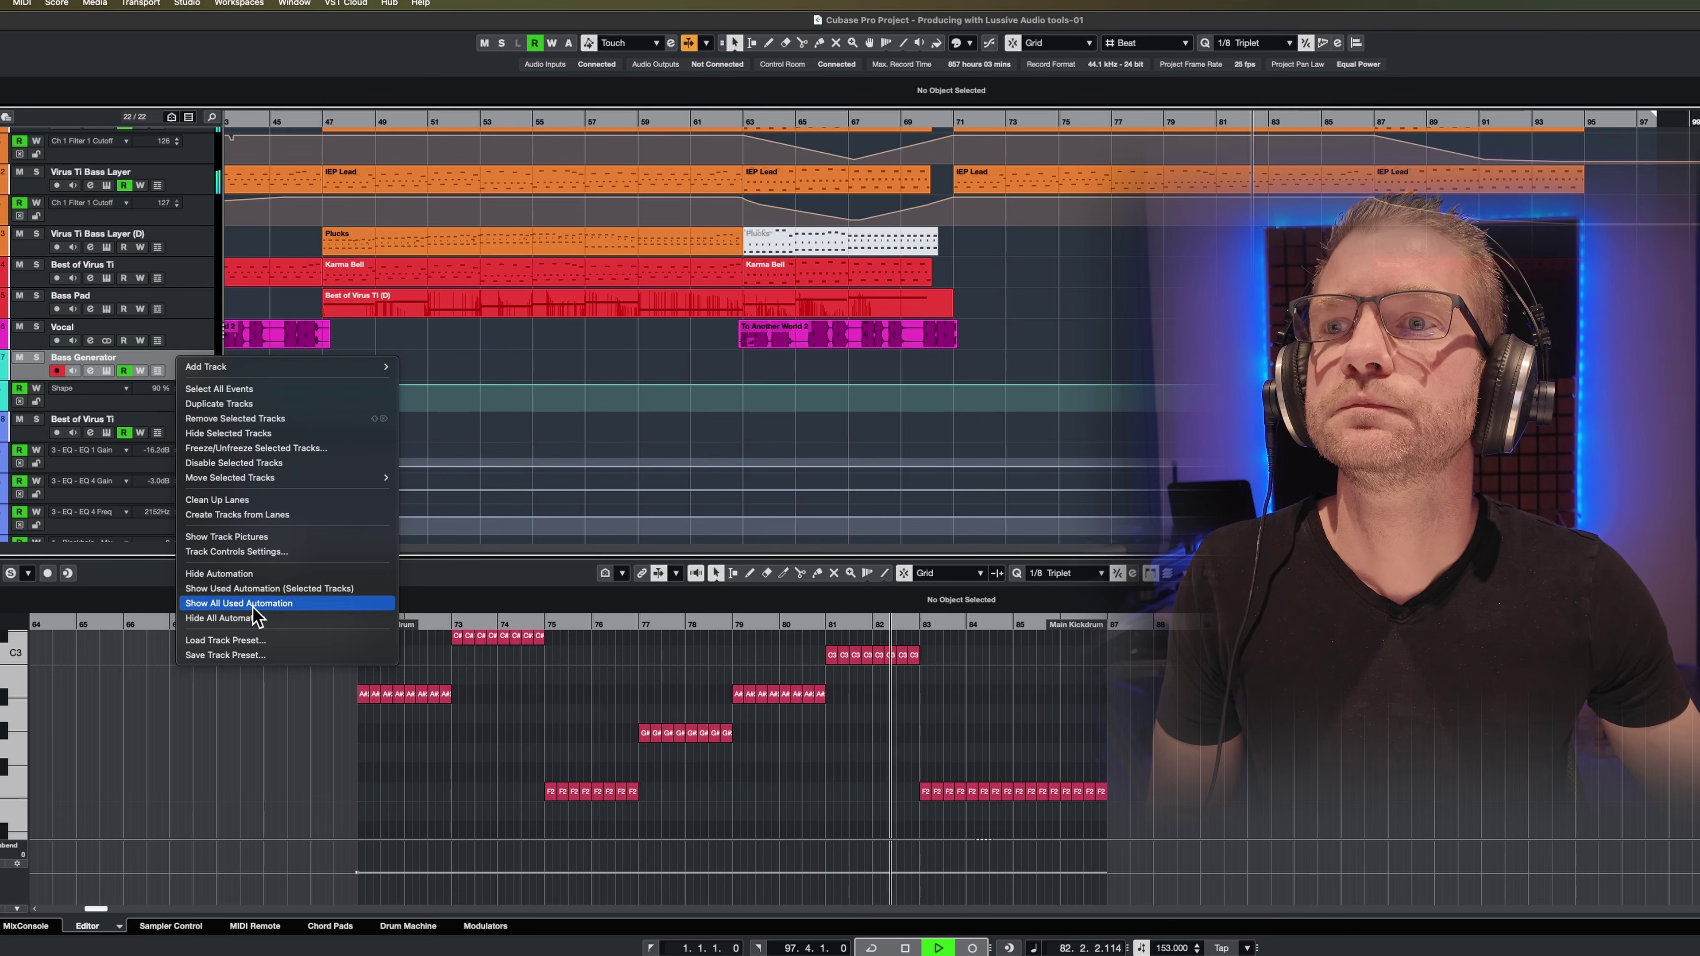
left_click(221, 618)
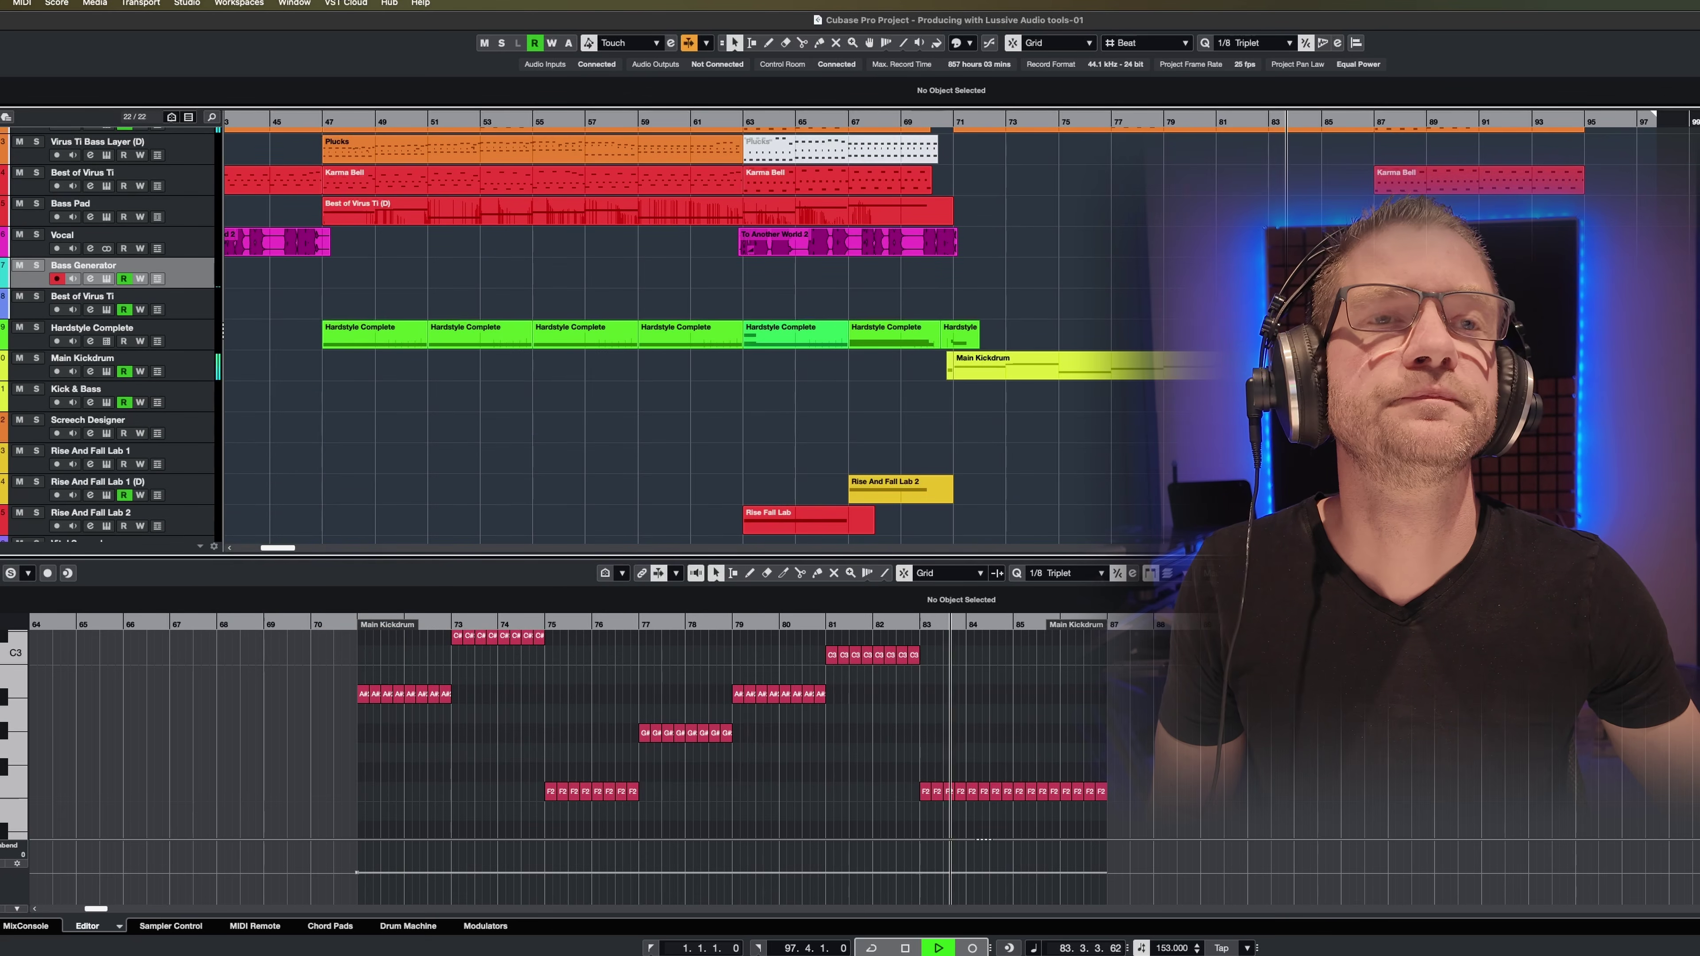
scroll(669, 335, "up", 2)
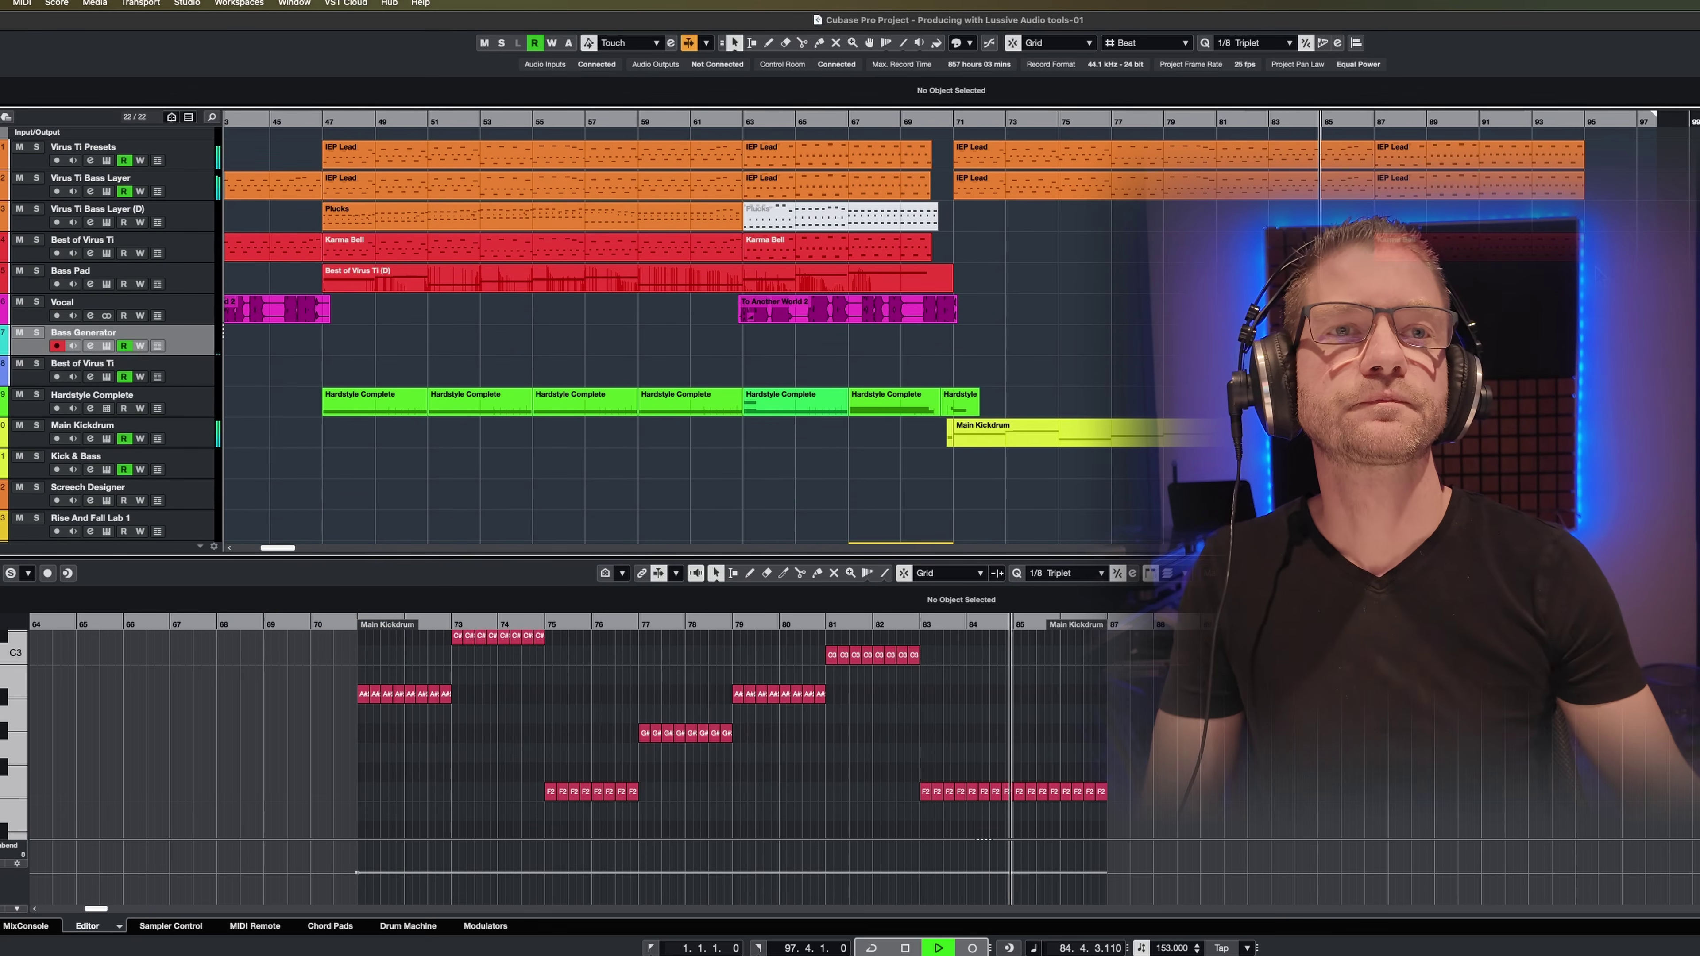